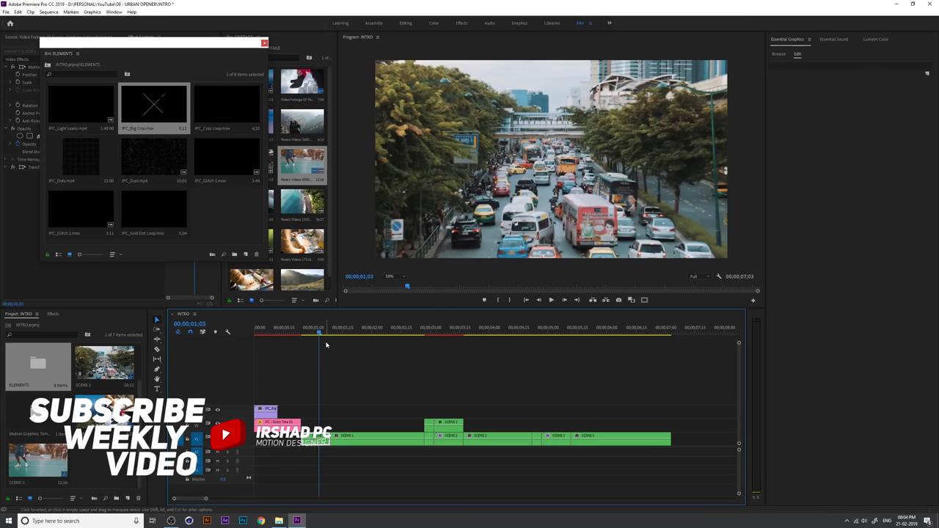
Step: Close the floating ELEMENTS bin and split the SCENE 1 clip on V1 at 00;00;01;27 and 00;00;02;02
{"action": "left_click", "coordinate": [264, 43]}
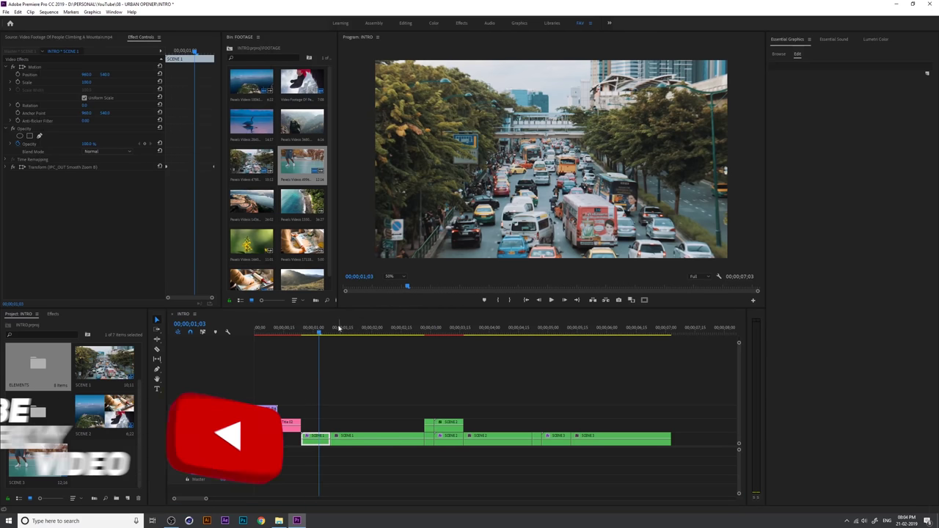
{"action": "left_click_drag", "start_coordinate": [319, 331], "coordinate": [368, 344]}
{"action": "key", "text": "ctrl+k"}
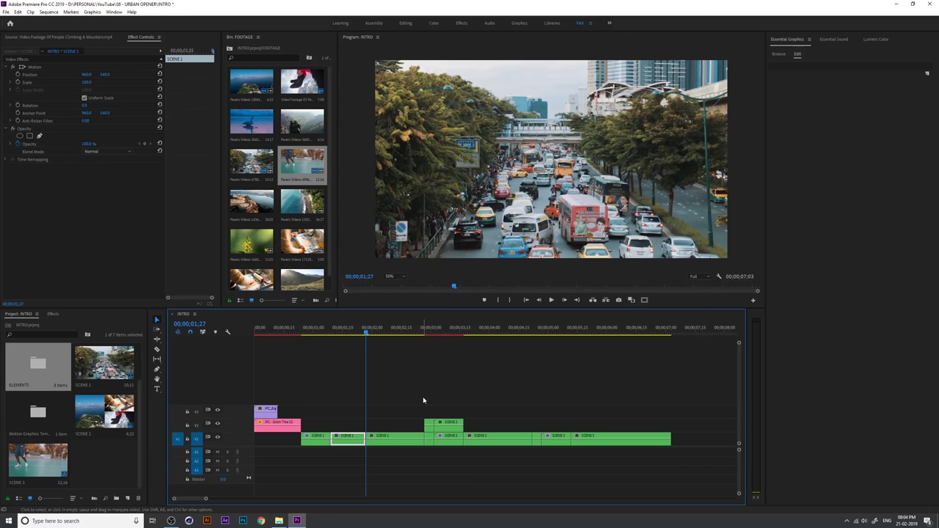
{"action": "key", "text": "shift+Right"}
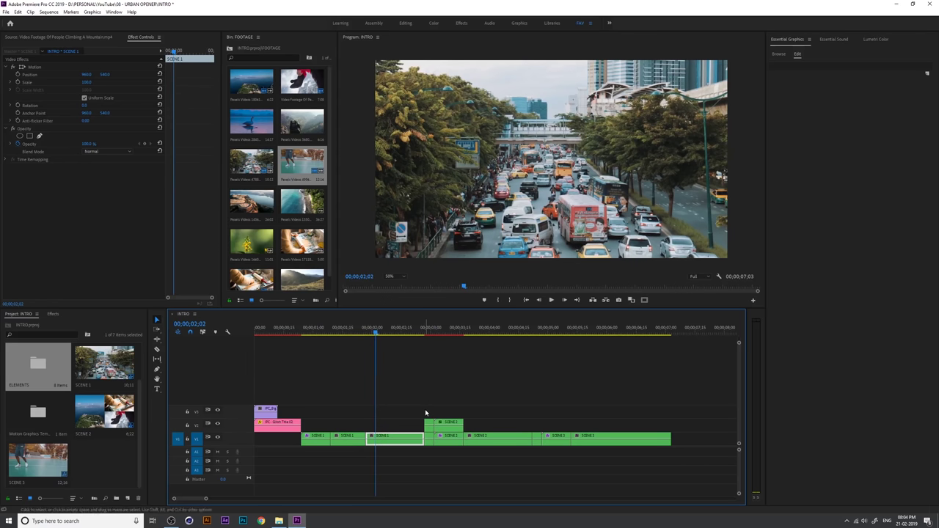
{"action": "key", "text": "ctrl+k"}
{"action": "key", "text": "d"}
Step: Apply the GLITCH A preset from IPC - Glitch to the short SCENE 1 segment between the two cuts and preview it
{"action": "left_click", "coordinate": [52, 314]}
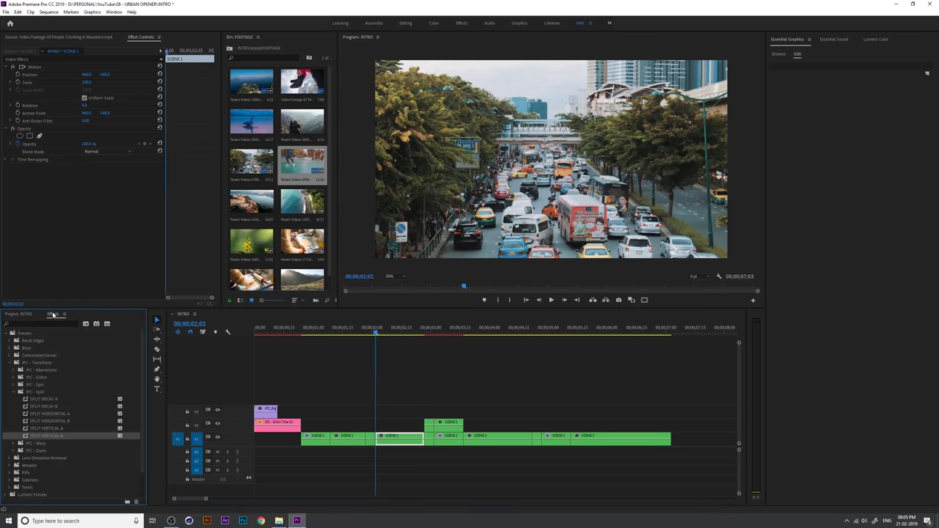
{"action": "left_click", "coordinate": [16, 392]}
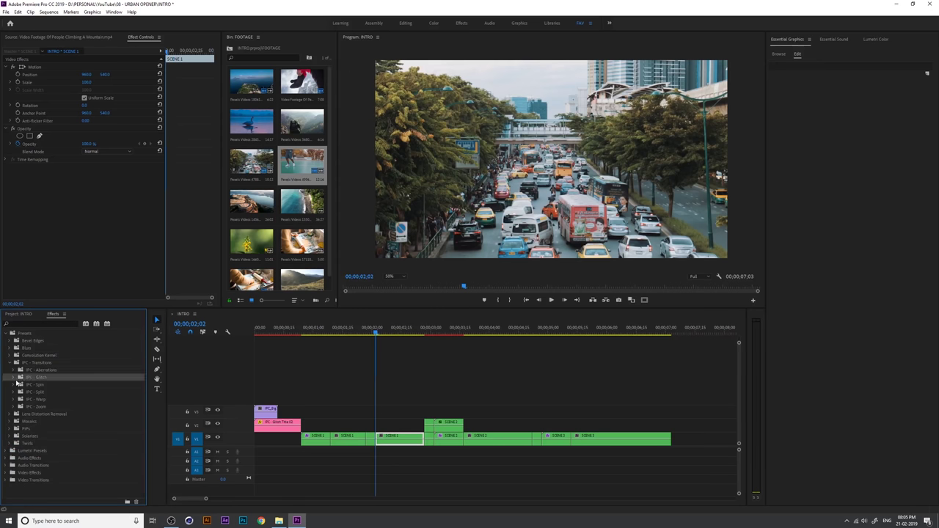
{"action": "left_click", "coordinate": [13, 379]}
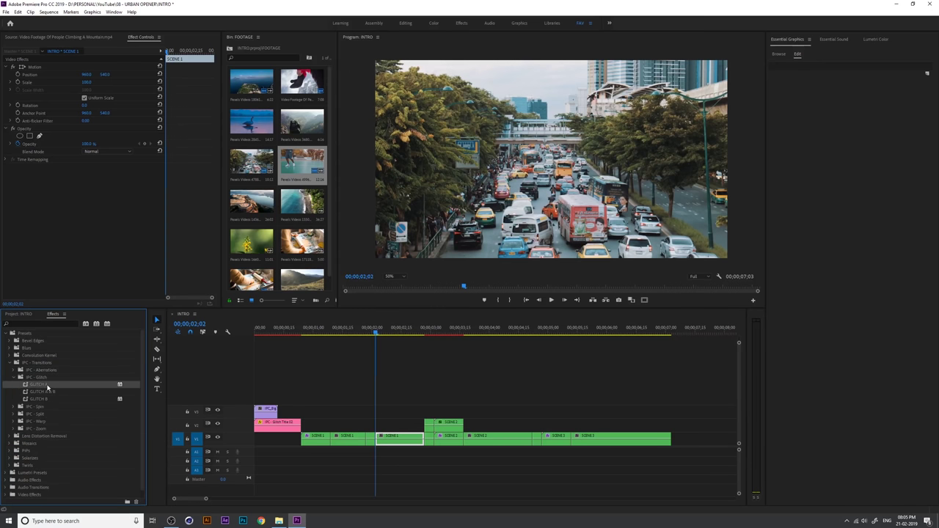
{"action": "left_click_drag", "start_coordinate": [373, 438], "coordinate": [373, 439]}
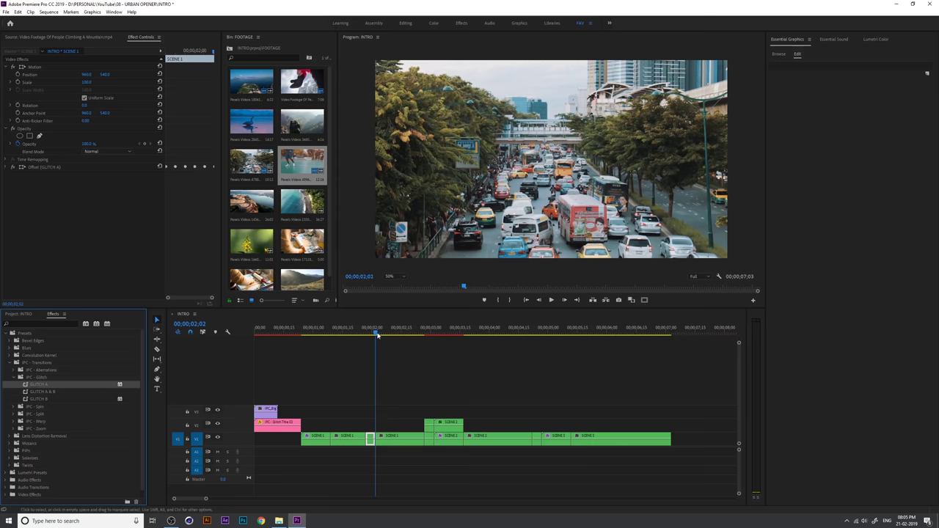
{"action": "left_click_drag", "start_coordinate": [377, 335], "coordinate": [350, 348]}
{"action": "key", "text": "space"}
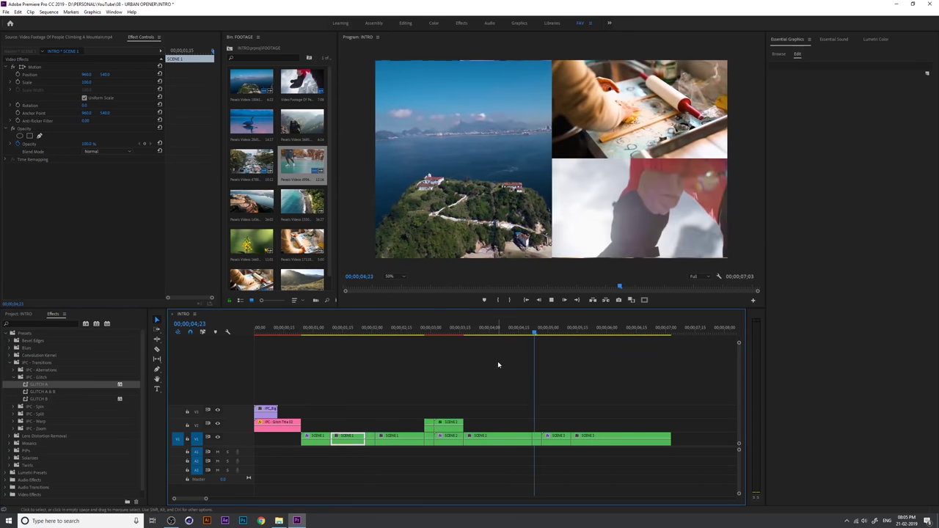
Step: Split the SCENE 3 clip at 00;00;06;06 and 00;00;06;11 and apply the GLITCH A preset to the short segment between
{"action": "left_click", "coordinate": [627, 442]}
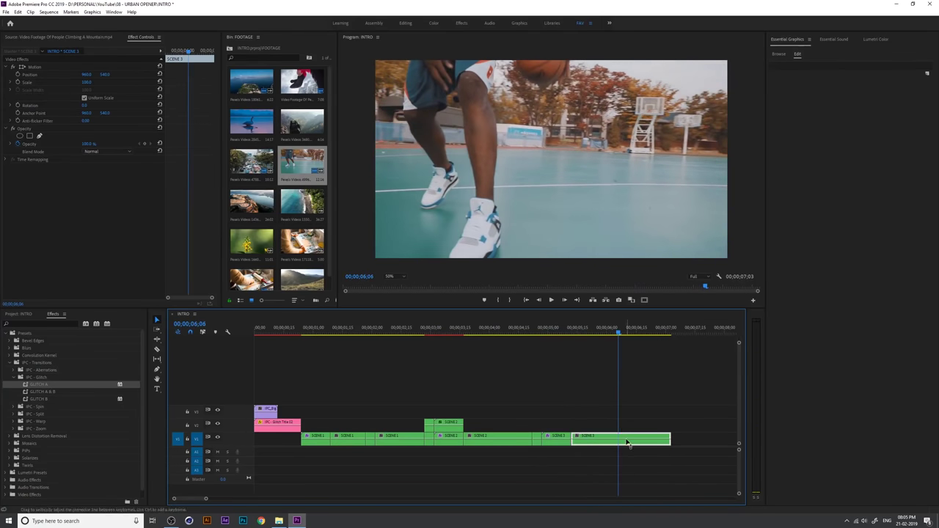
{"action": "key", "text": "ctrl+k"}
{"action": "key", "text": "shift+Right"}
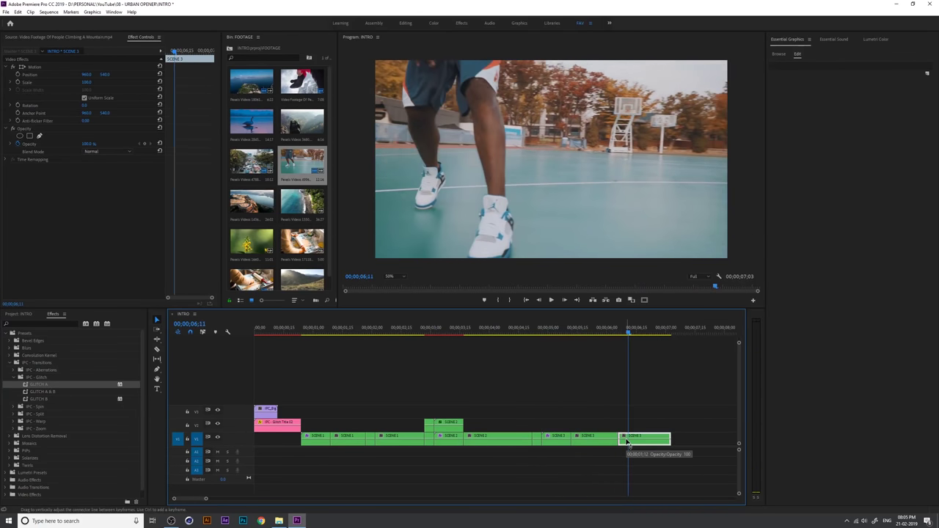
{"action": "key", "text": "ctrl+k"}
{"action": "left_click_drag", "start_coordinate": [77, 386], "coordinate": [171, 388]}
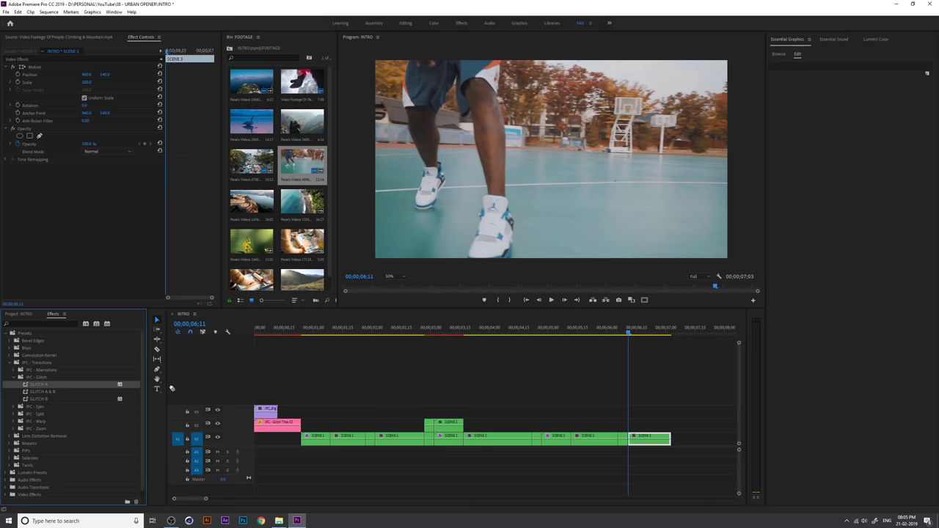
{"action": "left_click", "coordinate": [623, 442]}
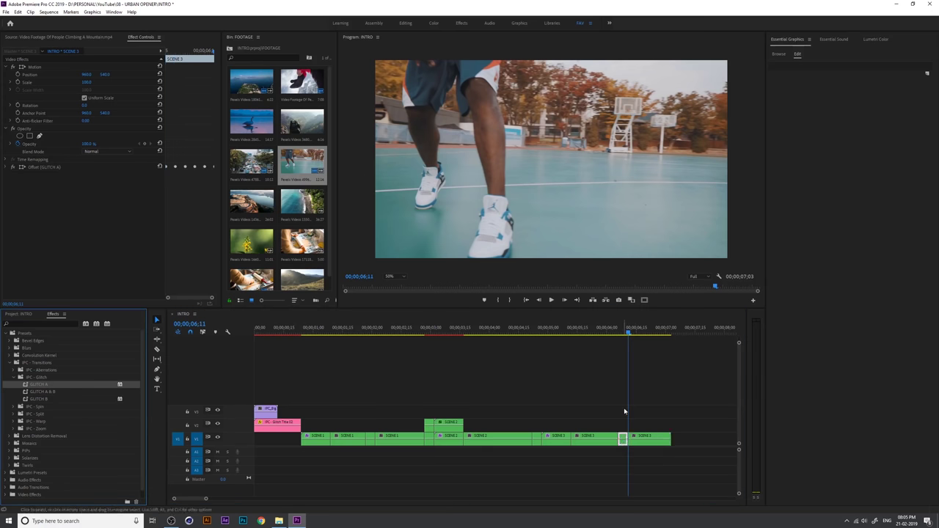
Step: Play back the sequence from the SCENE 1 section to review the glitch cuts
{"action": "left_click_drag", "start_coordinate": [627, 332], "coordinate": [341, 371]}
{"action": "key", "text": "space"}
{"action": "key", "text": "space"}
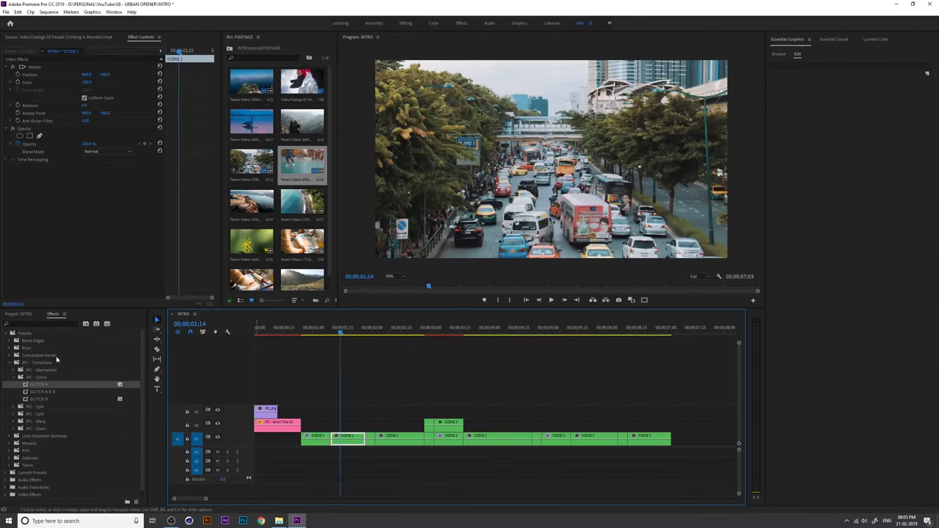
Step: Open the ELEMENTS bin, enlarge its window to show all items, and review the sequence from the start
{"action": "left_click", "coordinate": [11, 363]}
{"action": "left_click", "coordinate": [19, 313]}
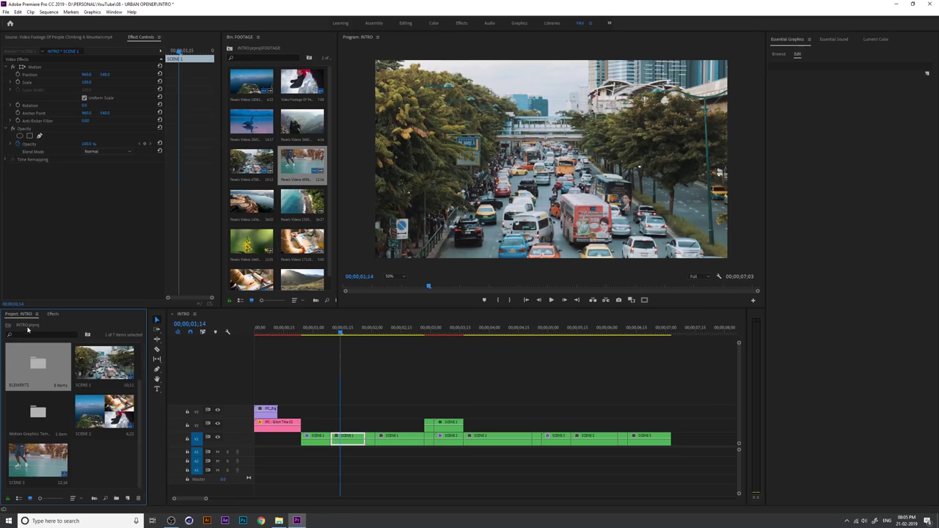
{"action": "left_click_drag", "start_coordinate": [342, 332], "coordinate": [316, 334]}
{"action": "double_click", "coordinate": [41, 366]}
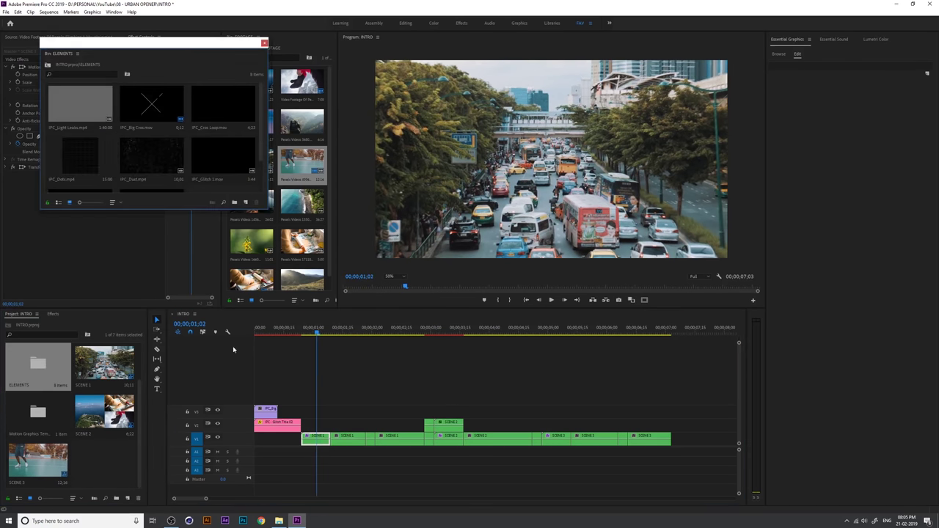
{"action": "left_click", "coordinate": [257, 337]}
{"action": "left_click_drag", "start_coordinate": [256, 340], "coordinate": [250, 336]}
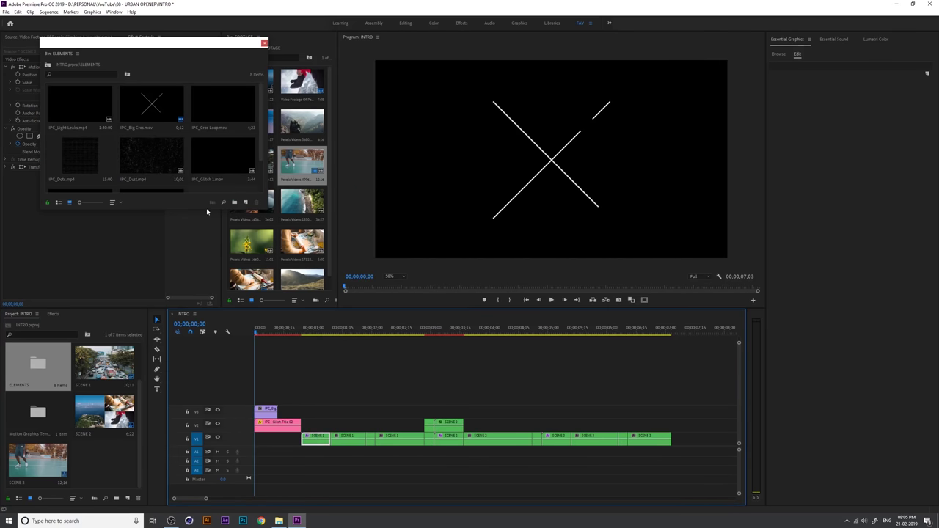
{"action": "left_click_drag", "start_coordinate": [207, 212], "coordinate": [207, 263]}
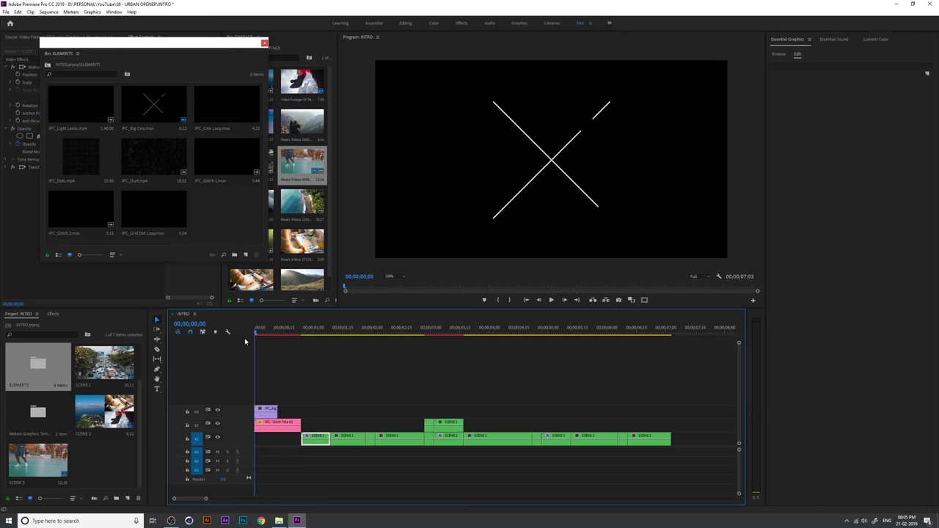
{"action": "key", "text": "space"}
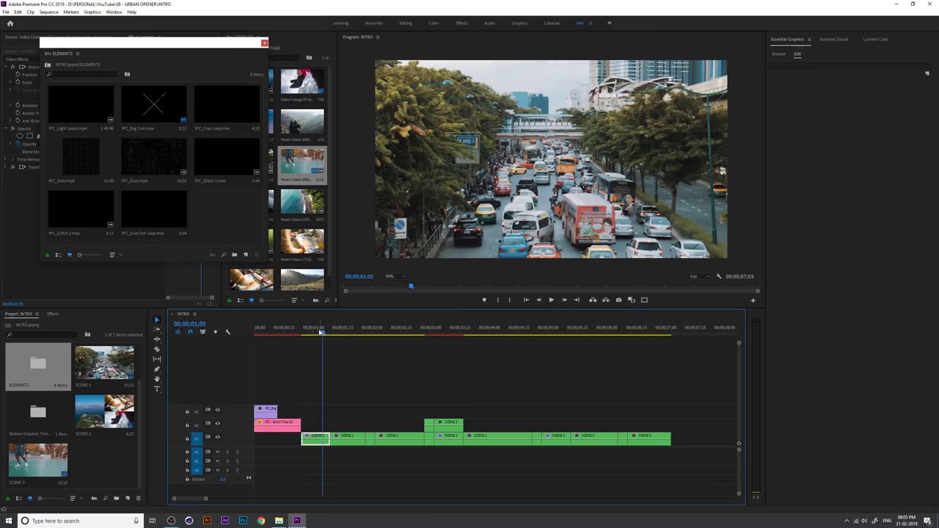
{"action": "left_click_drag", "start_coordinate": [321, 331], "coordinate": [394, 344]}
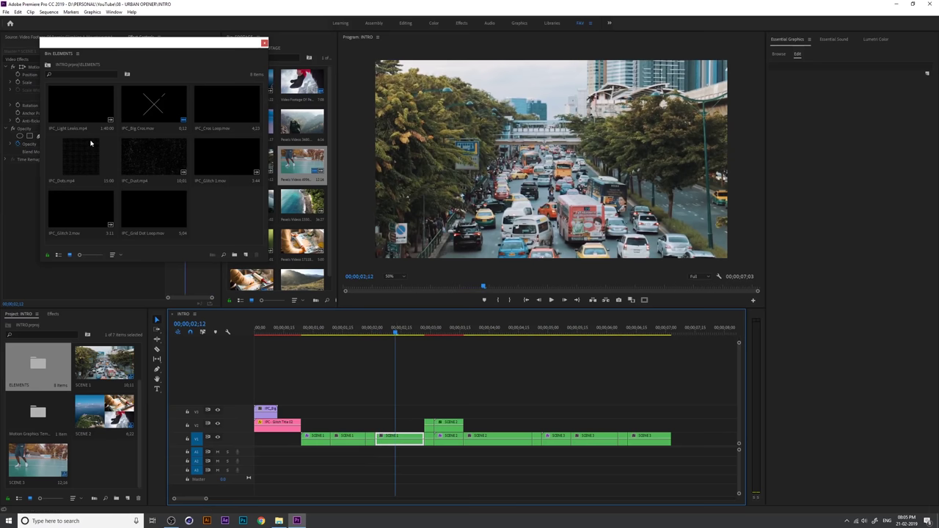
Step: Place IPC_Cros Loop.mov on V4 directly after the IPC_Big Cros clip and trim its end to the SCENE 1 cut at 00;00;02;02
{"action": "left_click", "coordinate": [226, 113]}
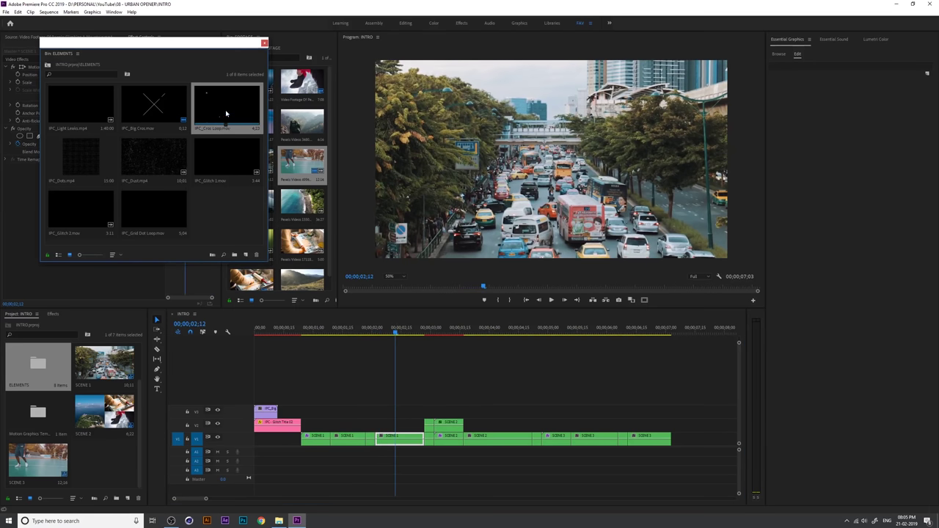
{"action": "left_click_drag", "start_coordinate": [376, 334], "coordinate": [283, 328]}
{"action": "left_click", "coordinate": [283, 328]}
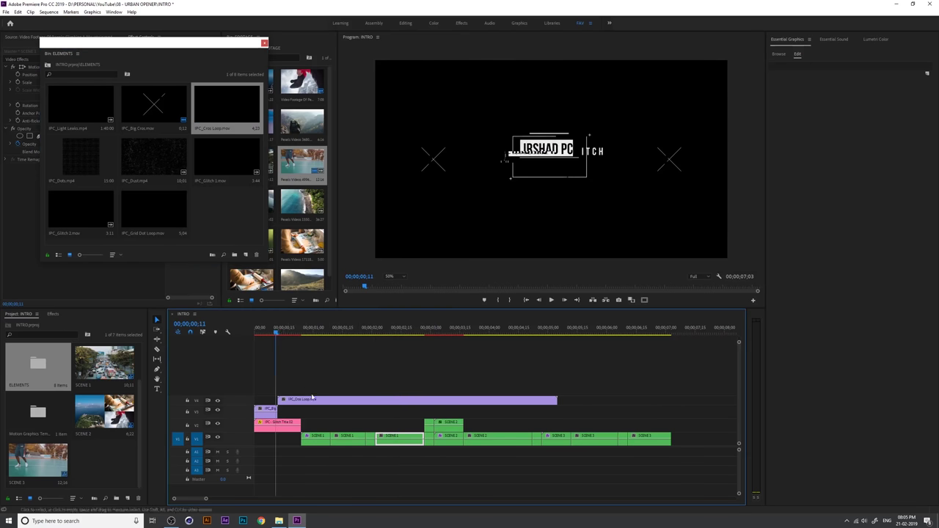
{"action": "key", "text": "space"}
{"action": "key", "text": "space"}
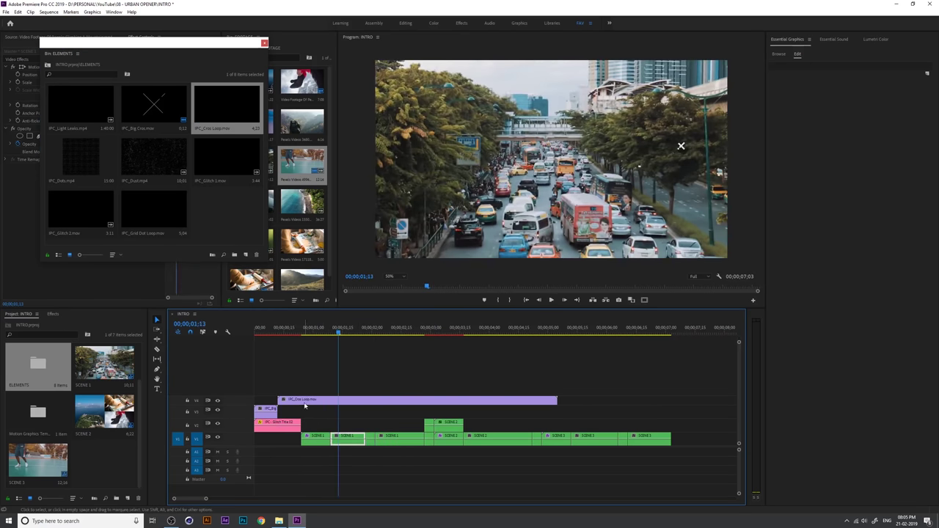
{"action": "key", "text": "space"}
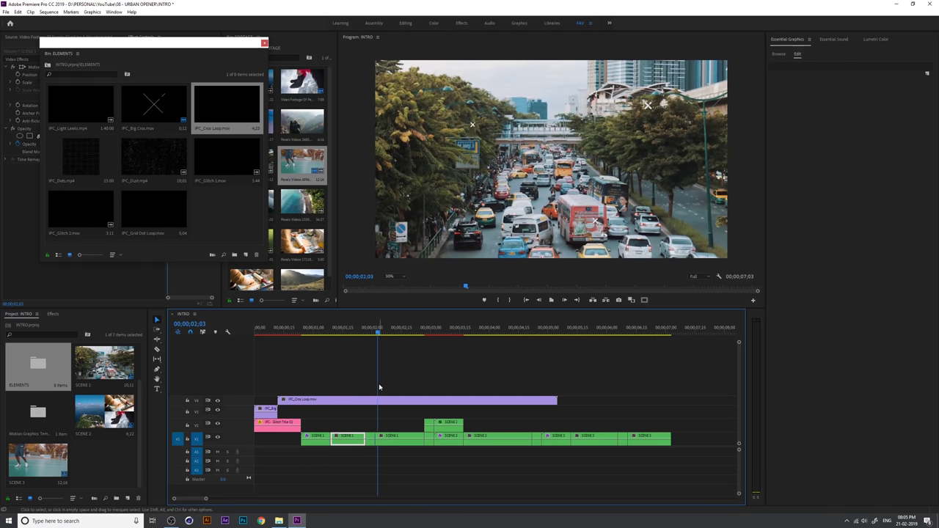
{"action": "key", "text": "space"}
{"action": "left_click_drag", "start_coordinate": [557, 400], "coordinate": [374, 400]}
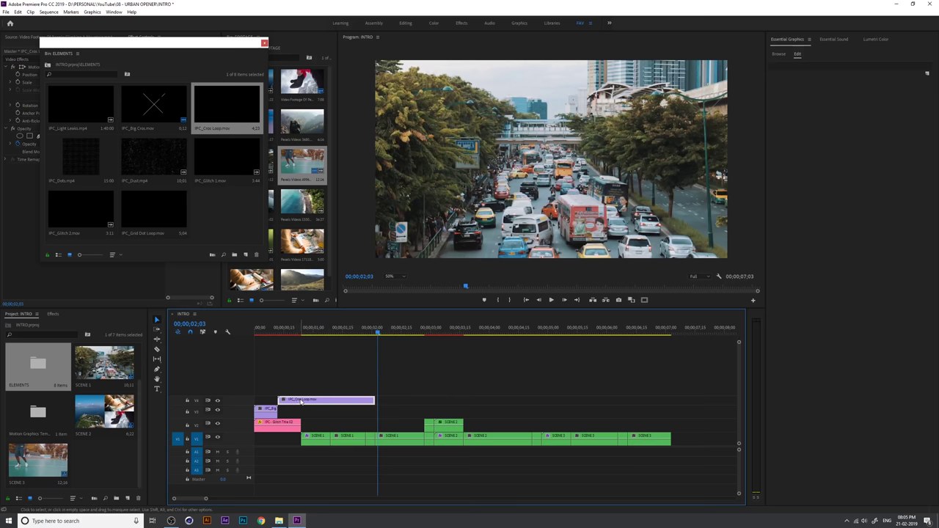
{"action": "left_click_drag", "start_coordinate": [342, 330], "coordinate": [336, 348]}
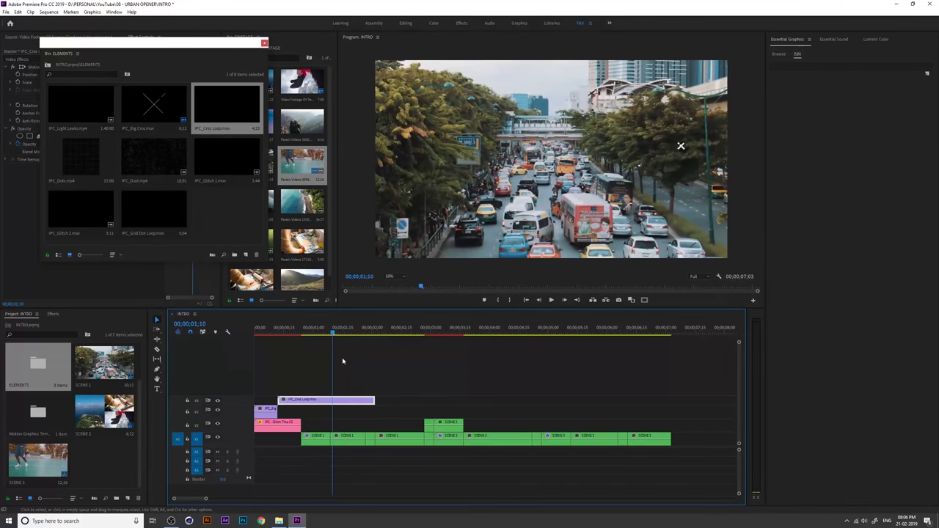
Step: Copy the IPC_Cros Loop.mov clip to V3 above SCENE 3 and trim it to span from SCENE 3's start to the 00;00;06;06 cut
{"action": "left_click_drag", "start_coordinate": [334, 402], "coordinate": [576, 410]}
{"action": "left_click_drag", "start_coordinate": [460, 332], "coordinate": [602, 341]}
{"action": "left_click_drag", "start_coordinate": [620, 412], "coordinate": [694, 412]}
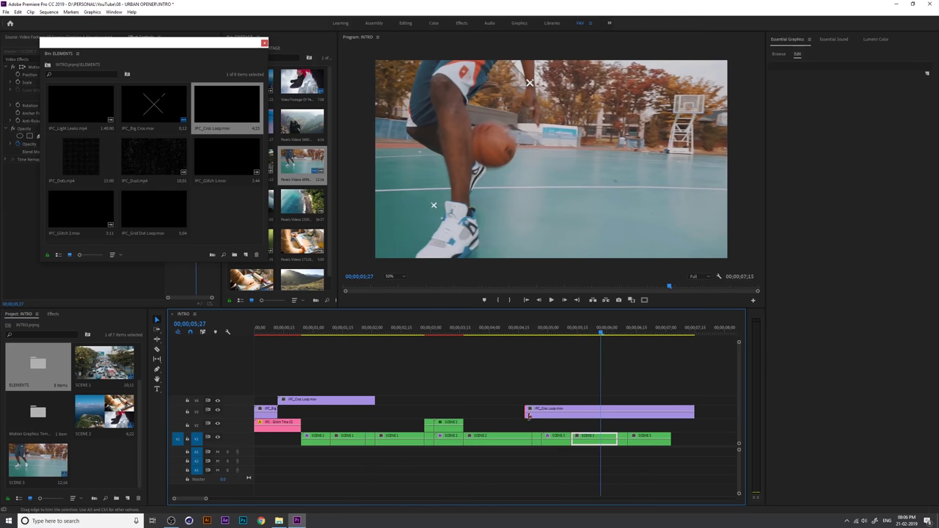
{"action": "left_click_drag", "start_coordinate": [527, 415], "coordinate": [579, 410]}
Step: Play back the sequence to review both cross loop overlays
{"action": "left_click", "coordinate": [535, 328]}
{"action": "key", "text": "space"}
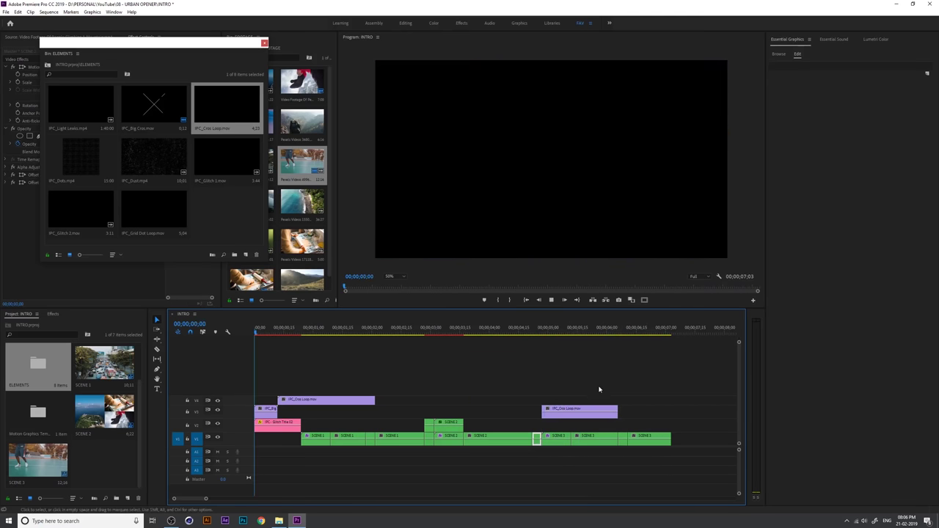
{"action": "left_click_drag", "start_coordinate": [546, 328], "coordinate": [309, 359]}
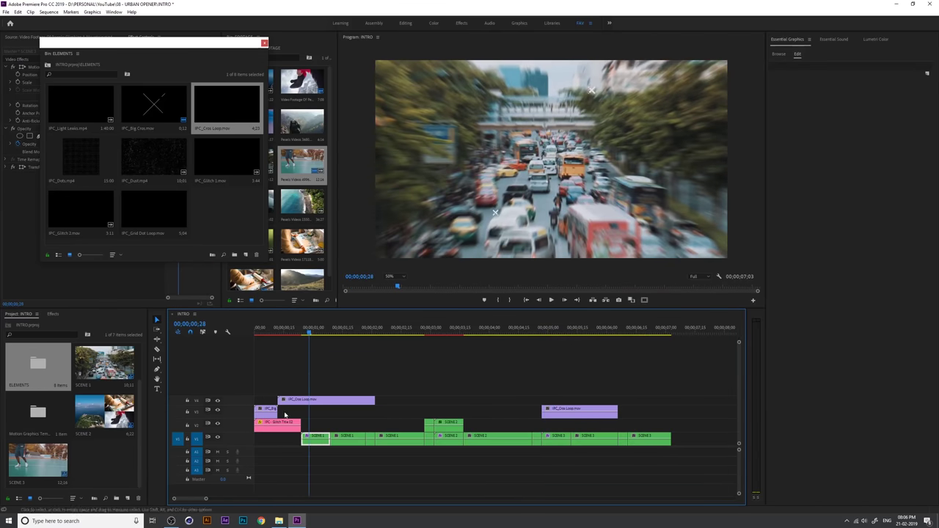
{"action": "left_click_drag", "start_coordinate": [278, 401], "coordinate": [374, 400]}
{"action": "key", "text": "space"}
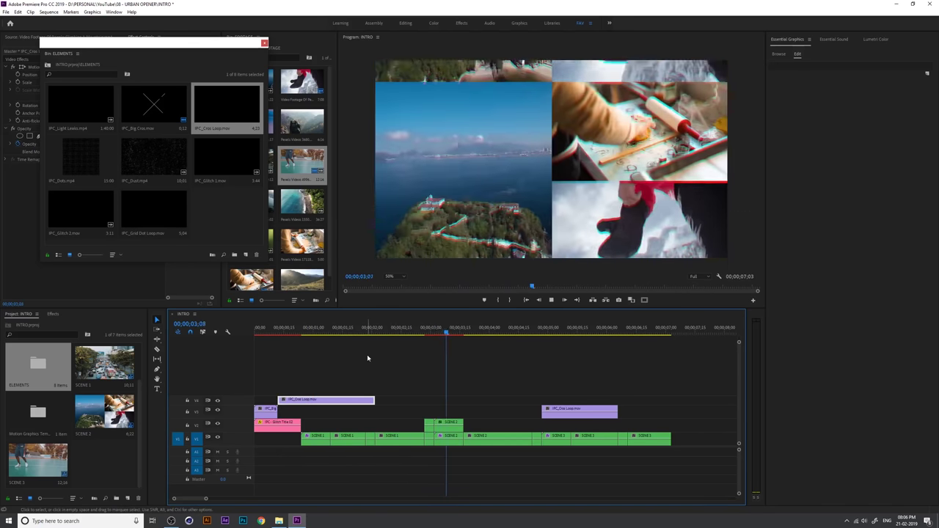
{"action": "key", "text": "space"}
Step: Save the project and move the first IPC_Cros Loop.mov clip from V4 down to V3 beside the IPC_Big Cros clip
{"action": "key", "text": "ctrl+s"}
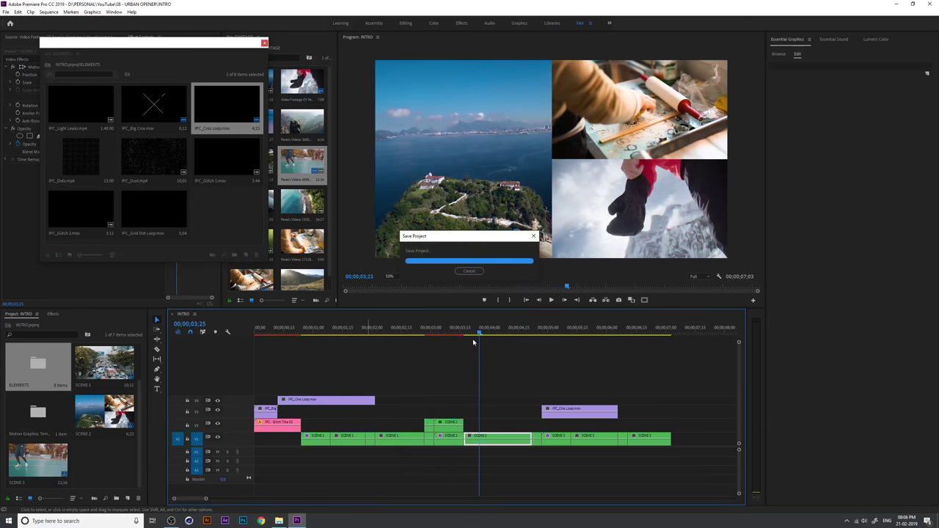
{"action": "mouse_move", "coordinate": [478, 333]}
{"action": "left_mouse_down"}
{"action": "mouse_move", "coordinate": [498, 335]}
{"action": "mouse_move", "coordinate": [442, 334]}
{"action": "mouse_move", "coordinate": [536, 343]}
{"action": "mouse_move", "coordinate": [478, 345]}
{"action": "left_mouse_up"}
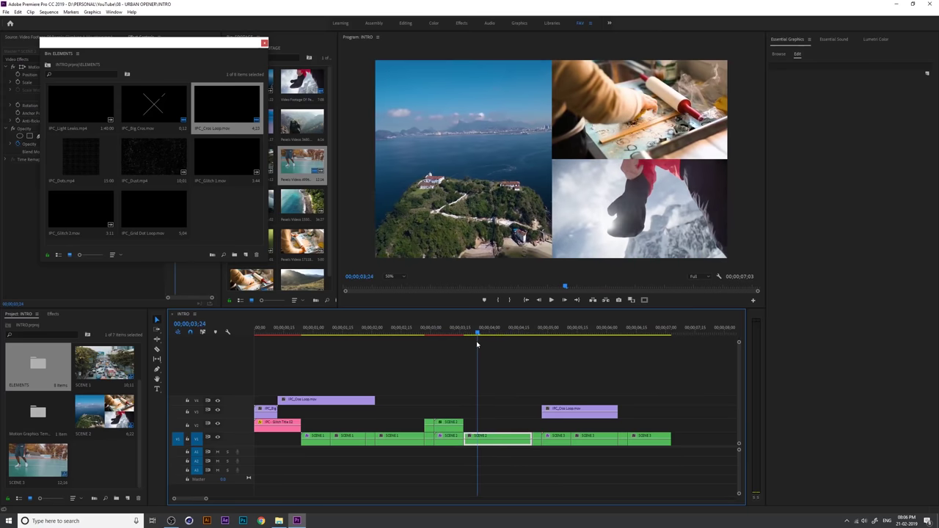
{"action": "left_click_drag", "start_coordinate": [323, 406], "coordinate": [321, 416]}
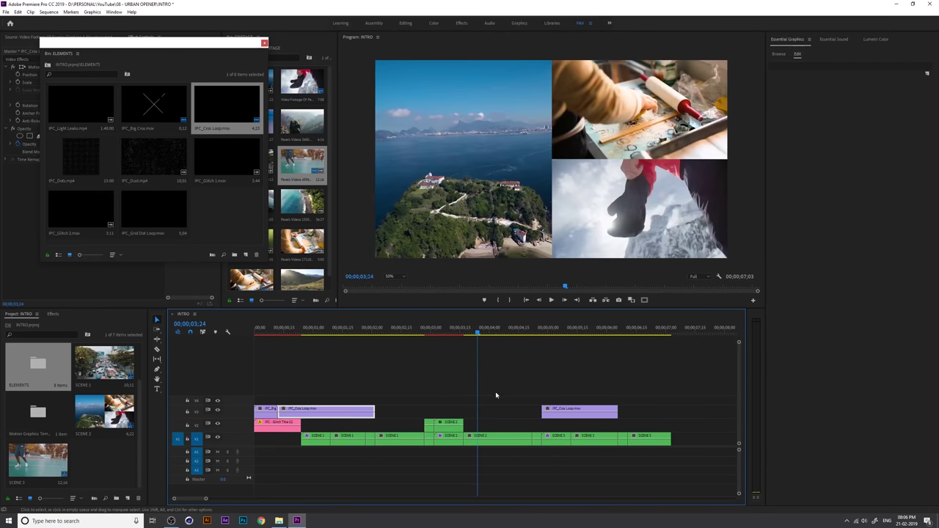
Step: Add IPC_Grid Dot Loop.mov on V5 above SCENE 2 from about three seconds, trim it to about one second long, and preview it
{"action": "left_click", "coordinate": [150, 169]}
{"action": "left_click", "coordinate": [146, 208]}
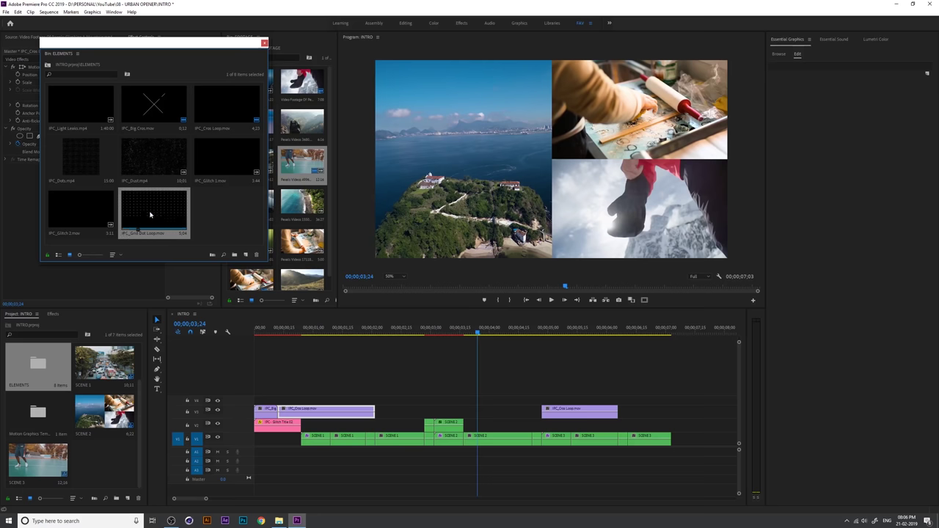
{"action": "left_click_drag", "start_coordinate": [150, 214], "coordinate": [435, 394]}
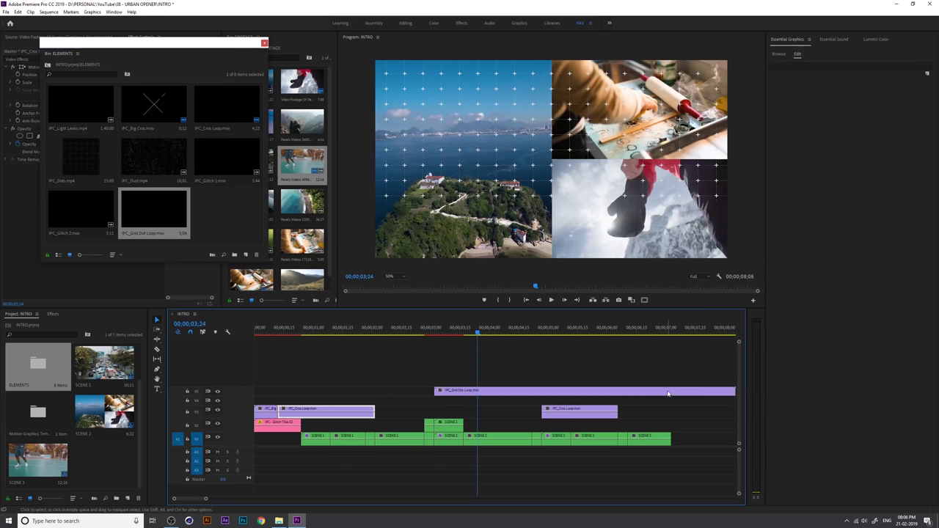
{"action": "left_click_drag", "start_coordinate": [733, 390], "coordinate": [493, 390]}
{"action": "left_click_drag", "start_coordinate": [477, 332], "coordinate": [436, 333]}
{"action": "key", "text": "space"}
{"action": "key", "text": "space"}
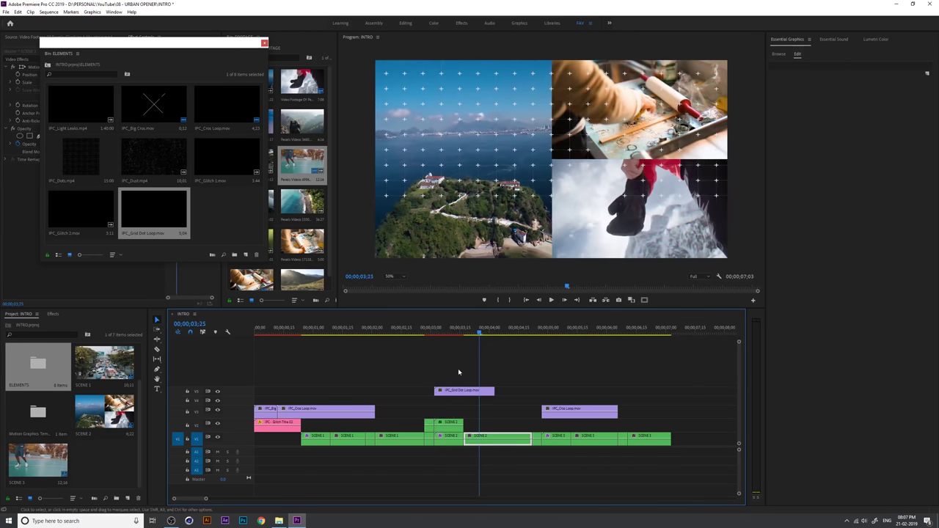
Step: Set the opacity of the IPC_Grid Dot Loop.mov clip on V5 to 12%
{"action": "left_click", "coordinate": [462, 393]}
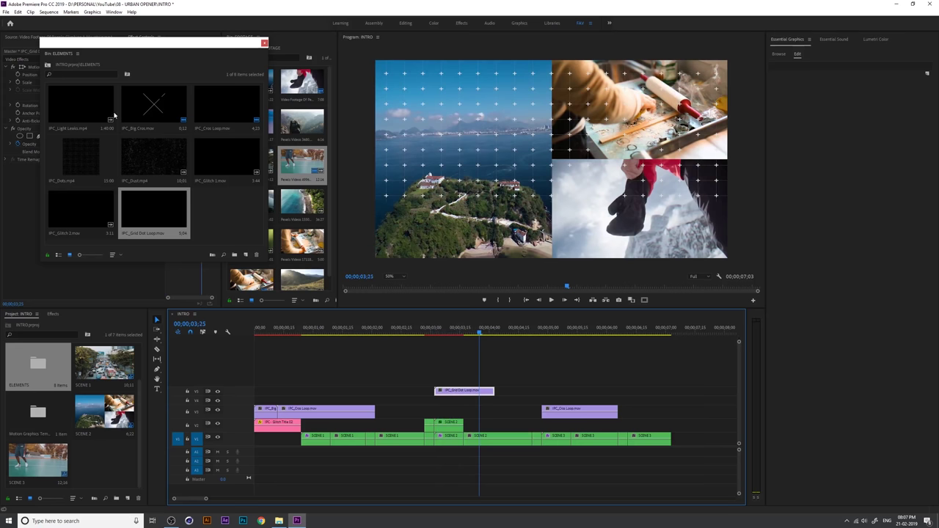
{"action": "left_click_drag", "start_coordinate": [196, 46], "coordinate": [306, 199]}
{"action": "left_click", "coordinate": [19, 144]}
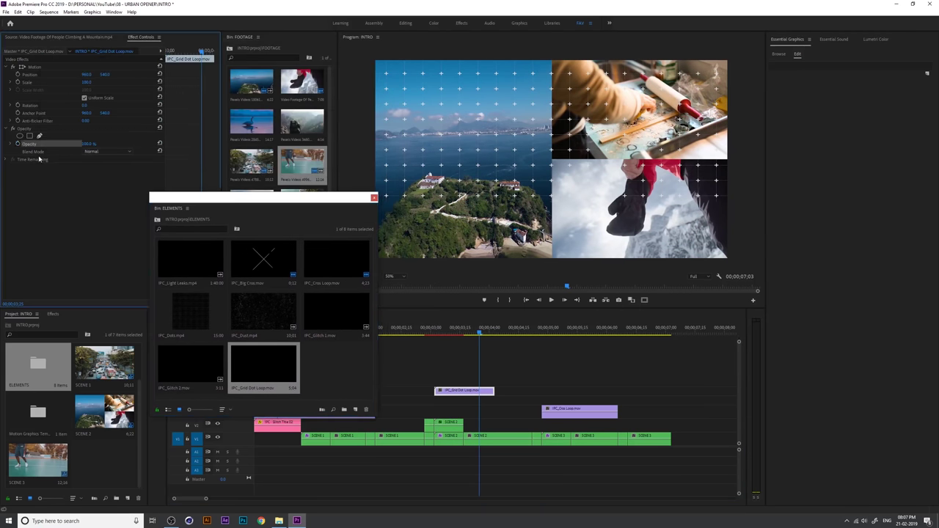
{"action": "left_click", "coordinate": [88, 143]}
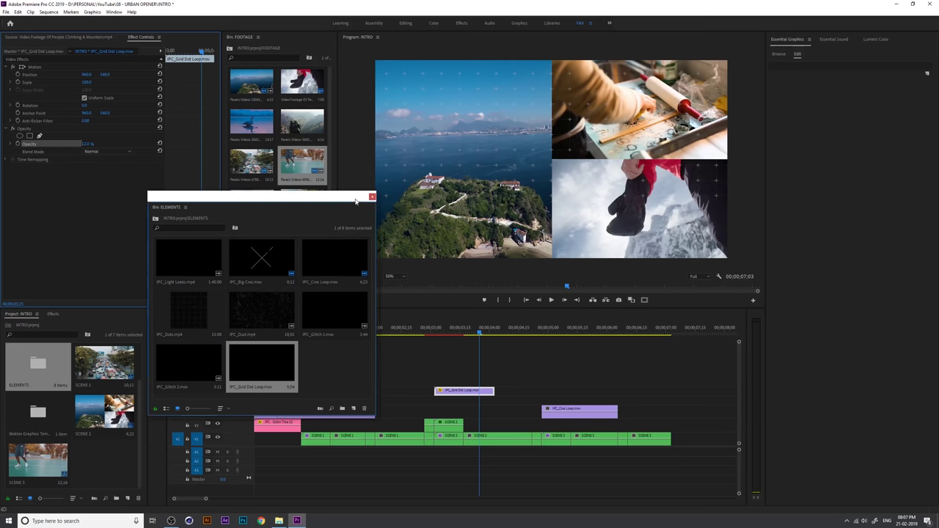
Step: Move the IPC_Grid Dot Loop.mov clip from V5 down to V3 at the same start time and preview it
{"action": "left_click_drag", "start_coordinate": [352, 210], "coordinate": [282, 113]}
{"action": "left_click_drag", "start_coordinate": [458, 391], "coordinate": [456, 411]}
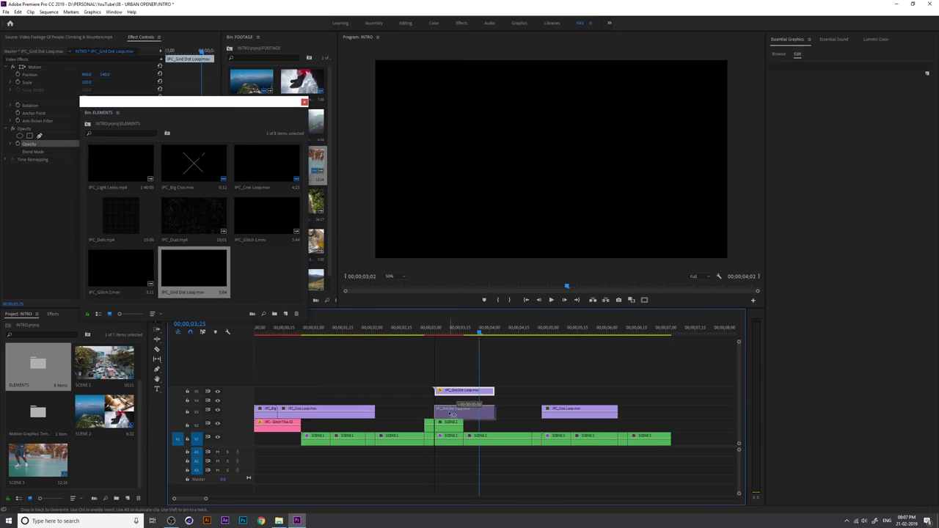
{"action": "left_click", "coordinate": [421, 334]}
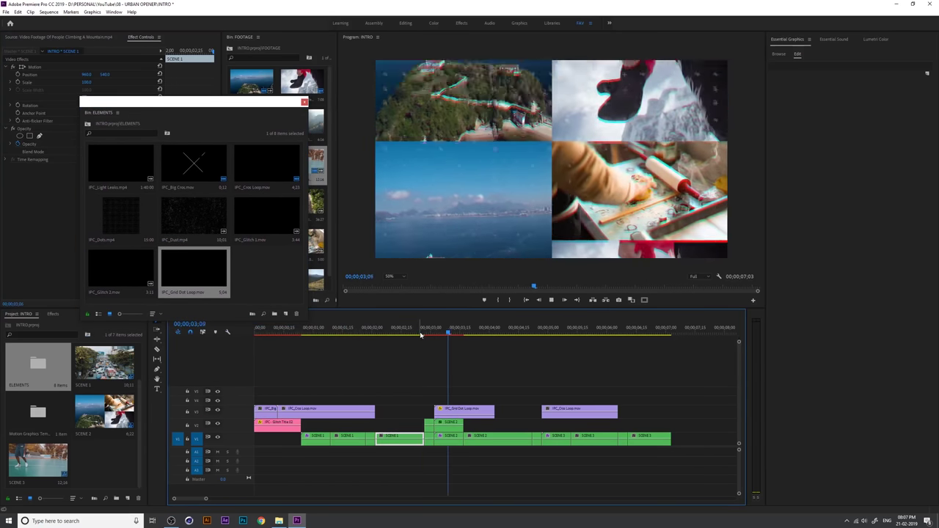
{"action": "key", "text": "space"}
Step: Trim the IPC_Grid Dot Loop.mov clip to end at about 00;00;03;25 and place a copy directly after it on V3
{"action": "left_click_drag", "start_coordinate": [489, 408], "coordinate": [478, 409]}
{"action": "left_click", "coordinate": [498, 333]}
{"action": "left_click_drag", "start_coordinate": [498, 333], "coordinate": [475, 338]}
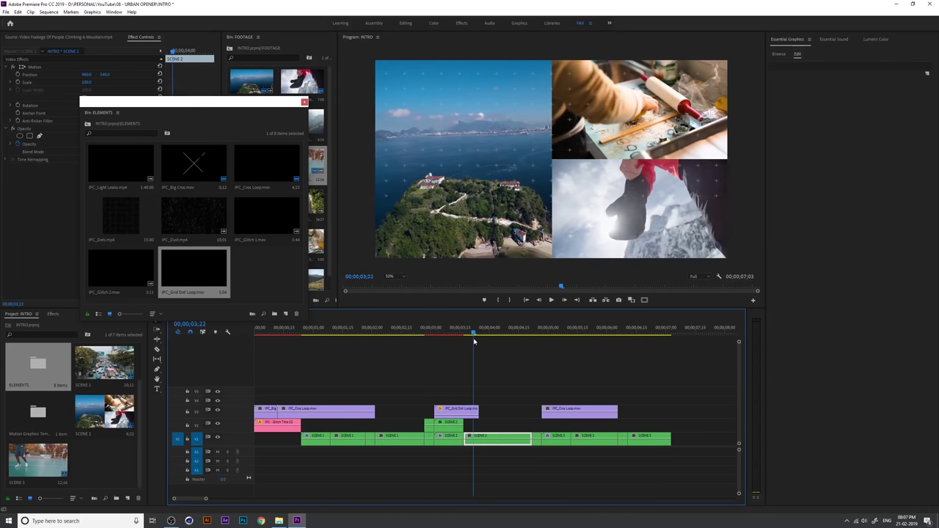
{"action": "left_click_drag", "start_coordinate": [463, 414], "coordinate": [504, 409]}
{"action": "left_click_drag", "start_coordinate": [475, 331], "coordinate": [489, 331]}
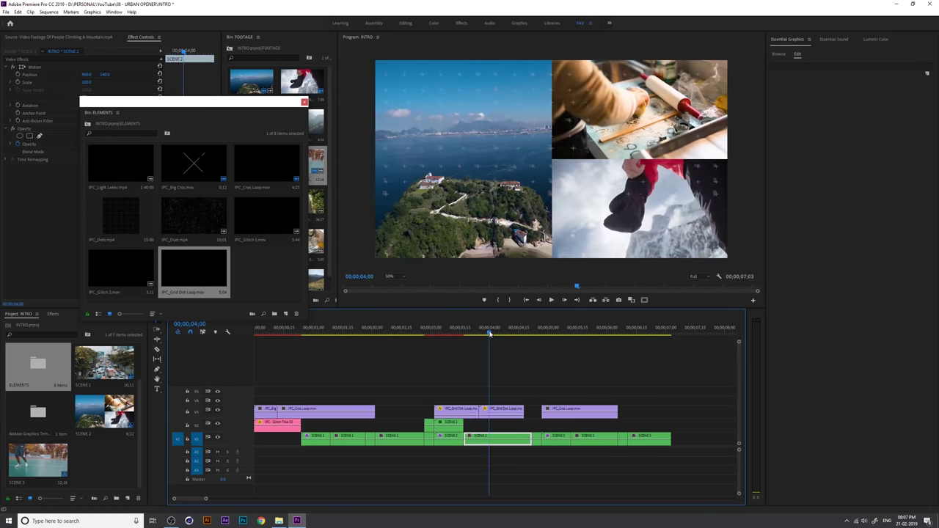
Step: Try extending the first Grid Dot Loop clip's start back to about 00;00;02;27, preview it, and restore the earlier start
{"action": "mouse_move", "coordinate": [461, 412]}
{"action": "left_mouse_down"}
{"action": "mouse_move", "coordinate": [426, 410]}
{"action": "mouse_move", "coordinate": [478, 409]}
{"action": "left_mouse_up"}
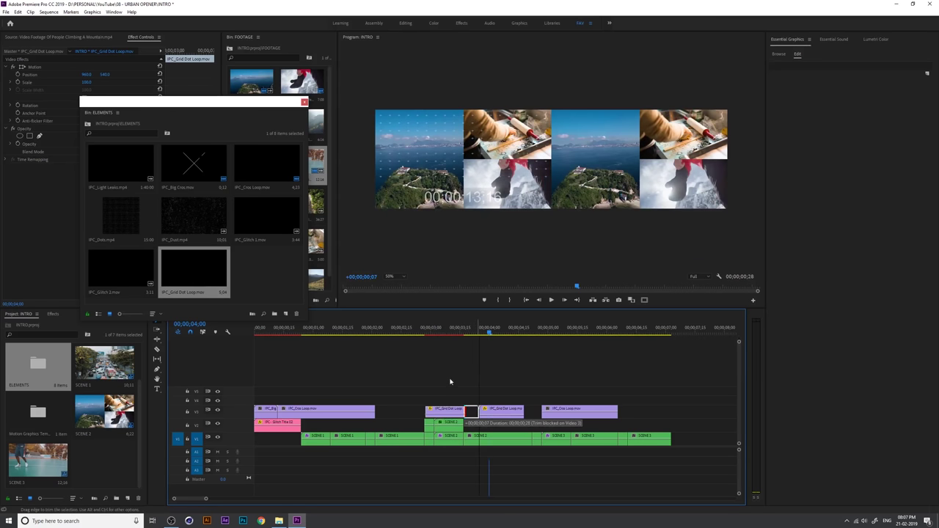
{"action": "left_click", "coordinate": [417, 335]}
{"action": "key", "text": "space"}
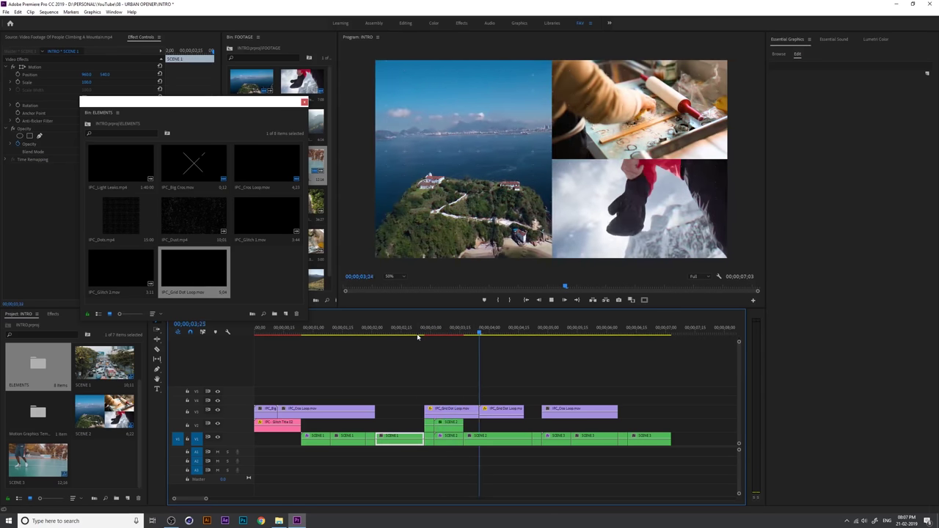
{"action": "key", "text": "space"}
{"action": "left_click", "coordinate": [453, 333]}
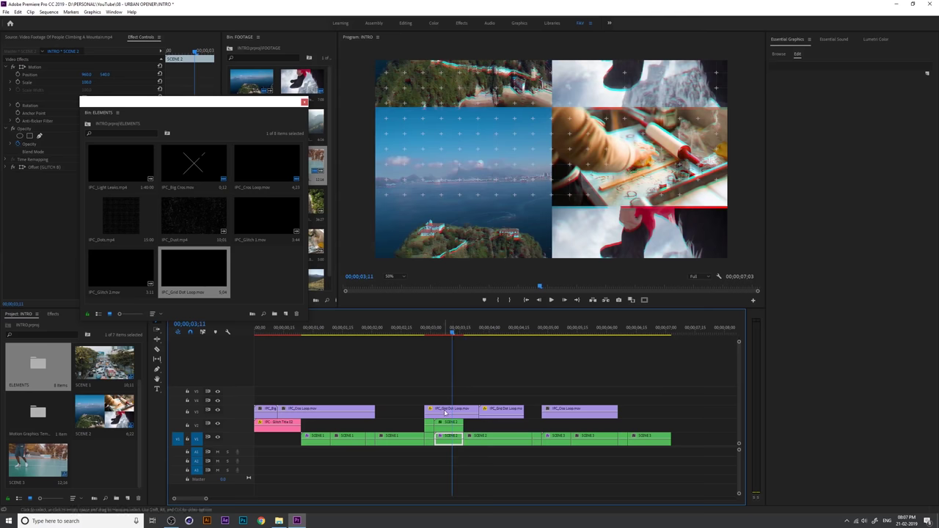
{"action": "left_click_drag", "start_coordinate": [427, 407], "coordinate": [434, 407]}
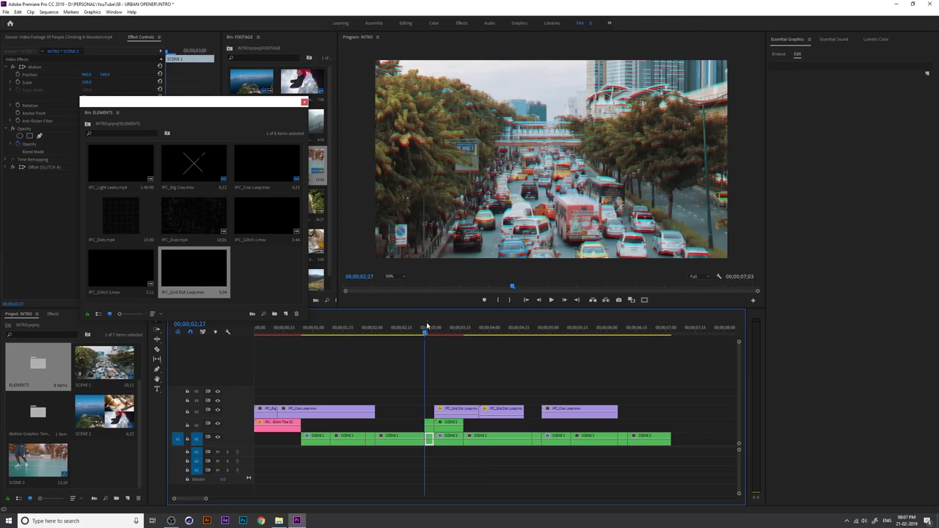
{"action": "key", "text": "space"}
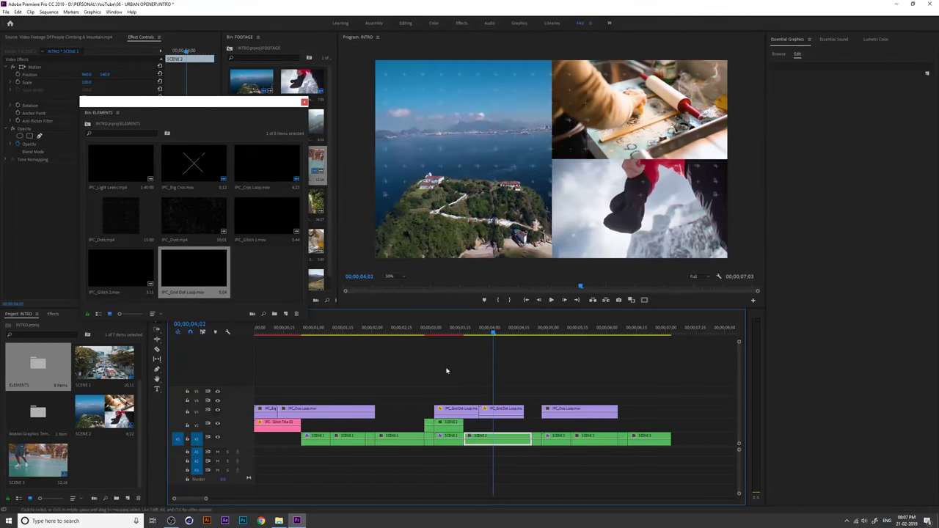
Step: Try dragging the first Grid Dot Loop clip's start earlier over SCENE 1, and undo the change
{"action": "left_click", "coordinate": [466, 409]}
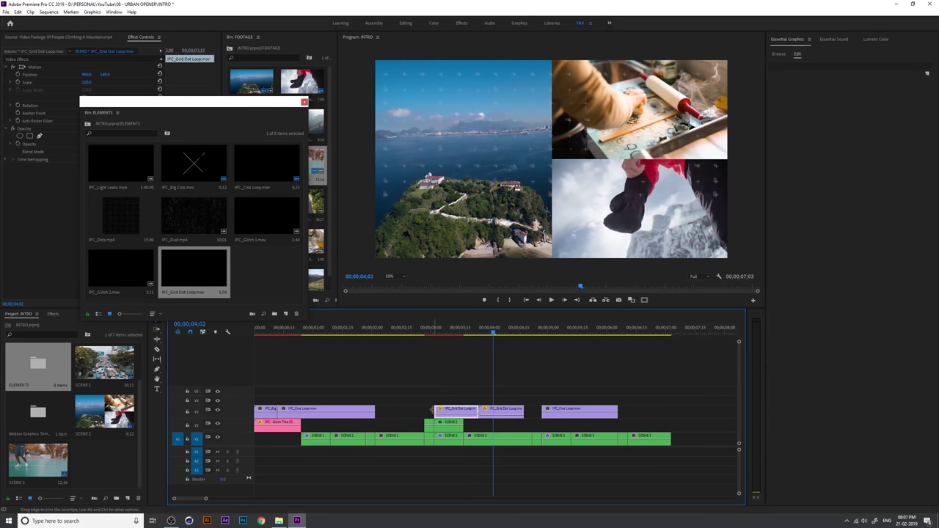
{"action": "left_click_drag", "start_coordinate": [432, 411], "coordinate": [400, 412]}
{"action": "key", "text": "ctrl+z"}
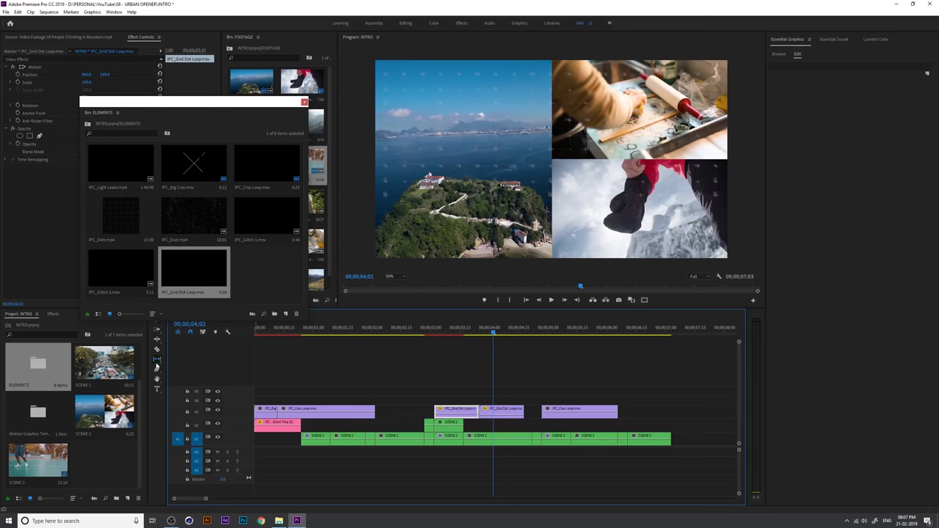
Step: Slip the first Grid Dot Loop clip's content by about 23 frames without moving the clip, and preview the result
{"action": "left_click_drag", "start_coordinate": [455, 408], "coordinate": [471, 409]}
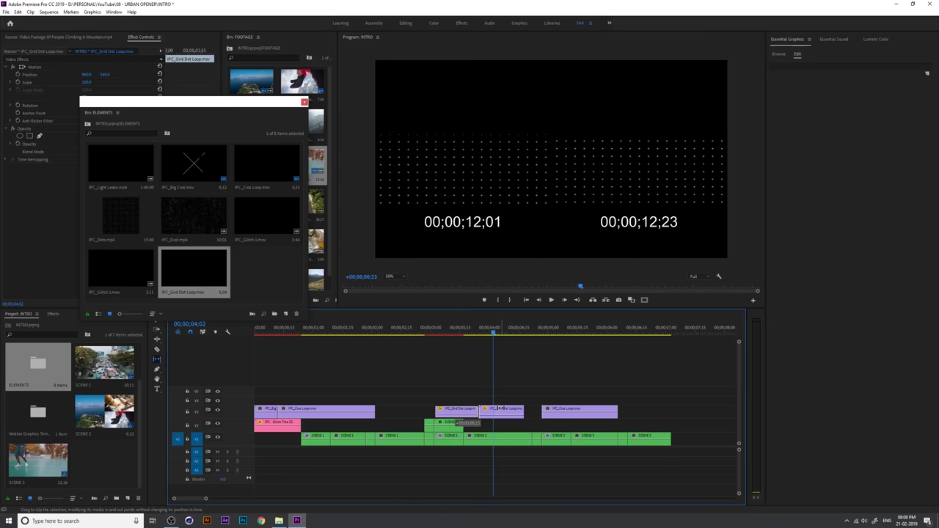
{"action": "left_click", "coordinate": [428, 330]}
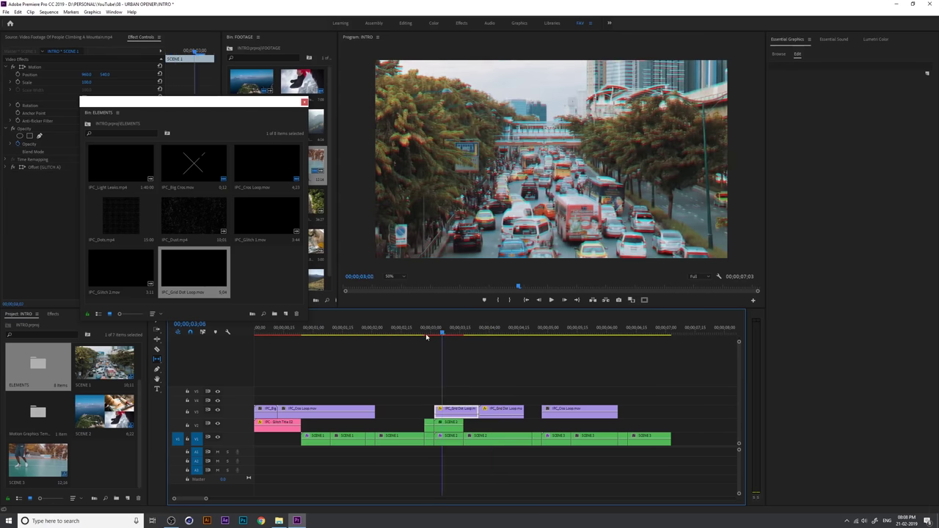
{"action": "key", "text": "space"}
{"action": "key", "text": "space"}
{"action": "key", "text": "d"}
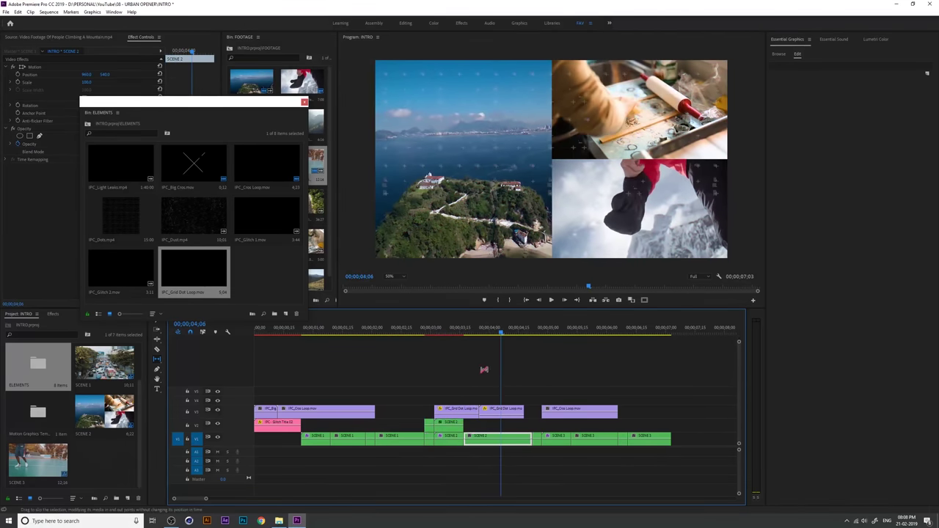
Step: Shift the second Grid Dot Loop clip downward by raising its vertical position beyond 1000, and preview both clips
{"action": "left_click", "coordinate": [466, 409]}
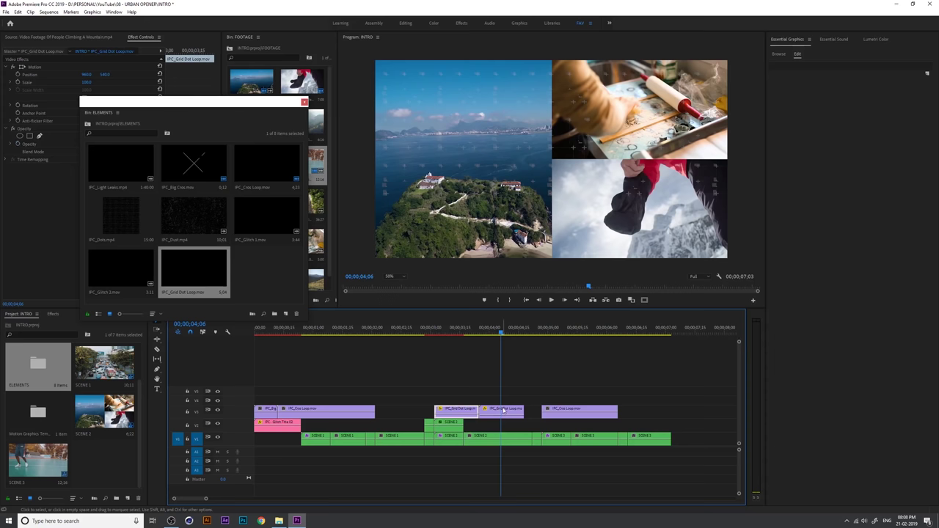
{"action": "left_click", "coordinate": [503, 410]}
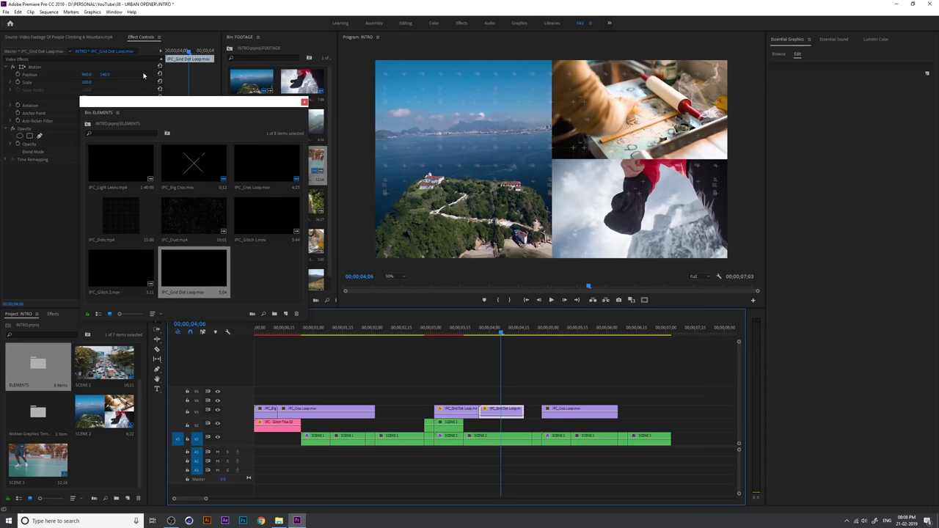
{"action": "left_click_drag", "start_coordinate": [105, 74], "coordinate": [74, 74]}
{"action": "left_click", "coordinate": [426, 330]}
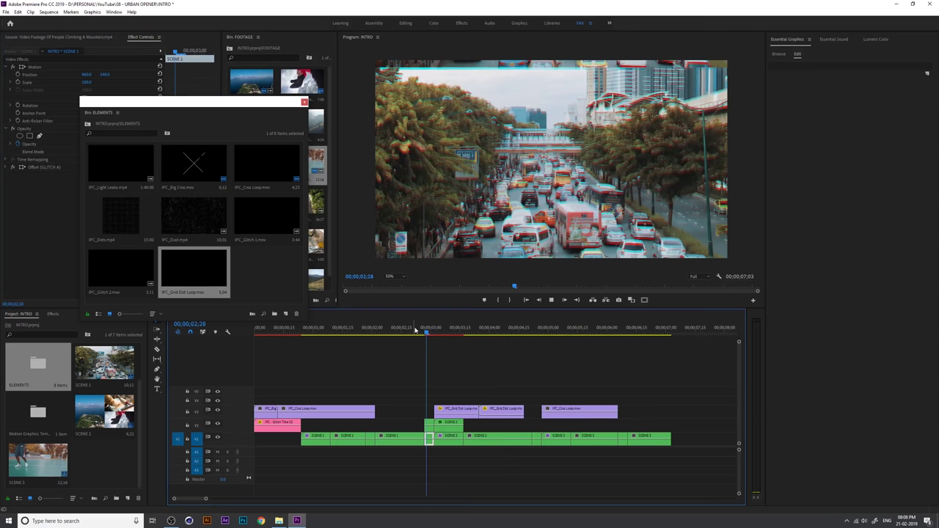
{"action": "key", "text": "space"}
{"action": "key", "text": "space"}
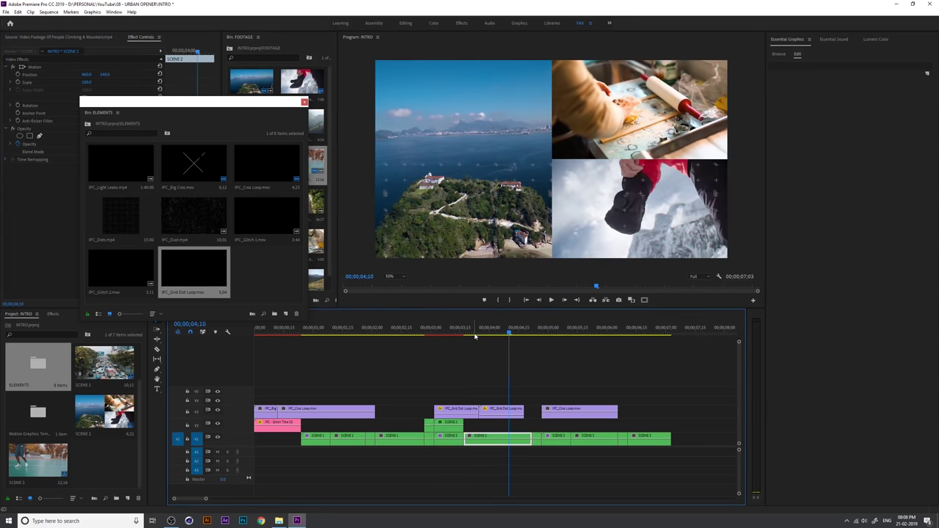
Step: Shorten the first Grid Dot Loop clip to end with SCENE 2 on V2, closing the second clip up against it, and preview
{"action": "left_click_drag", "start_coordinate": [468, 332], "coordinate": [458, 333]}
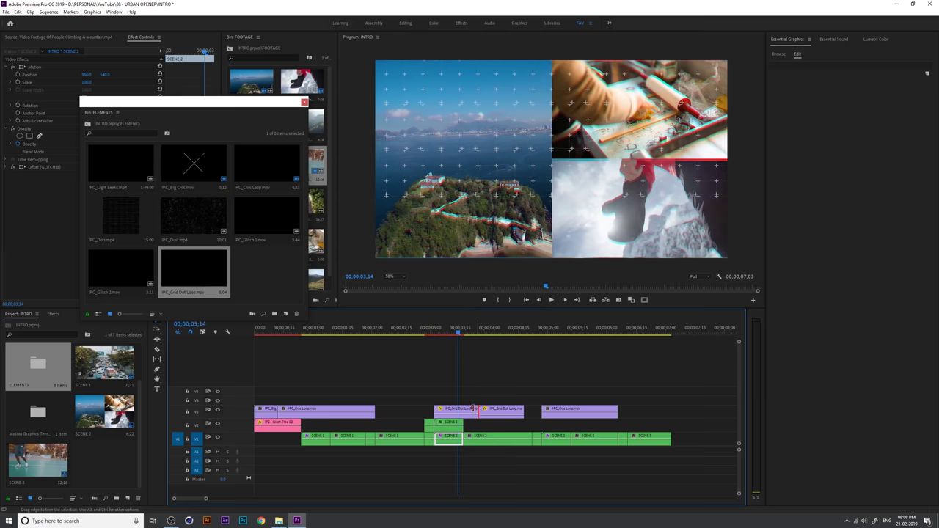
{"action": "mouse_move", "coordinate": [473, 408]}
{"action": "left_mouse_down"}
{"action": "mouse_move", "coordinate": [461, 405]}
{"action": "mouse_move", "coordinate": [486, 409]}
{"action": "left_mouse_up"}
{"action": "key", "text": "space"}
{"action": "left_click", "coordinate": [427, 331]}
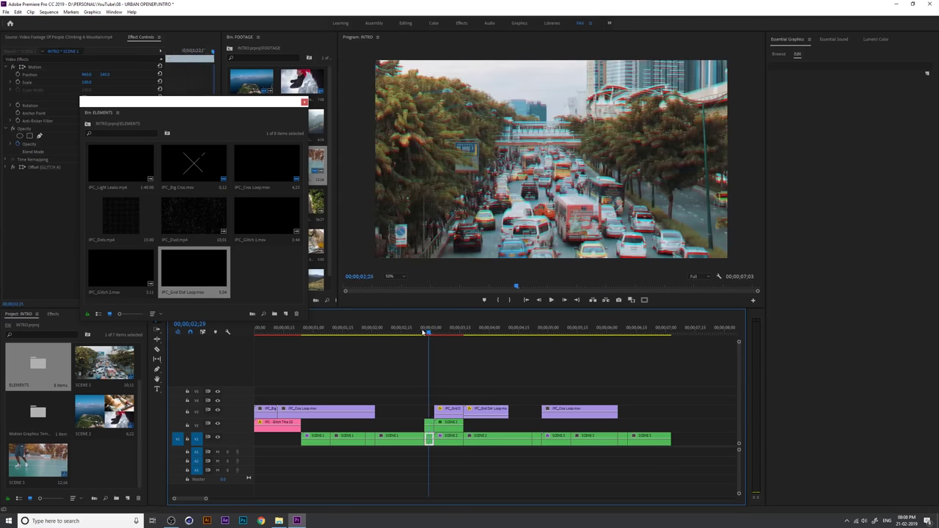
{"action": "key", "text": "space"}
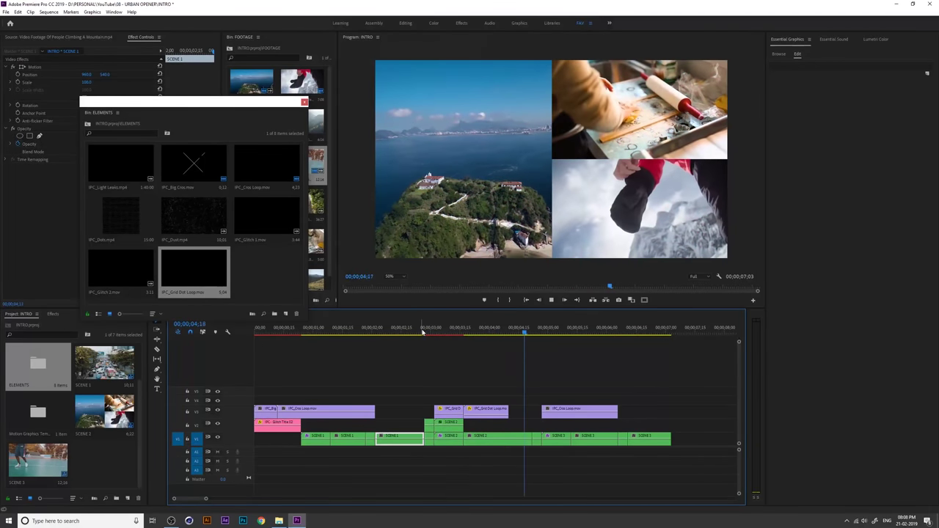
{"action": "key", "text": "space"}
Step: Extend the second Grid Dot Loop clip to the start of the IPC_Cros Loop.mov clip and set its opacity to 10%
{"action": "left_click_drag", "start_coordinate": [508, 409], "coordinate": [540, 409]}
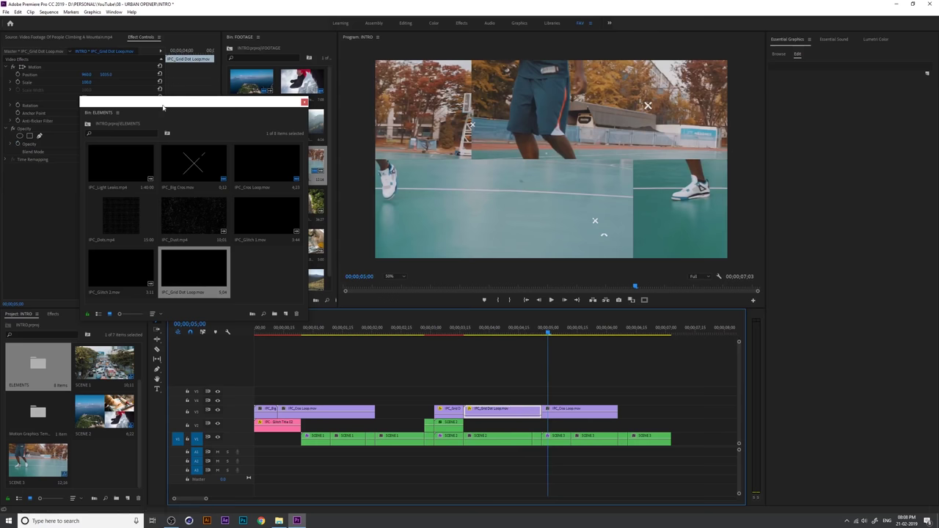
{"action": "left_click_drag", "start_coordinate": [169, 106], "coordinate": [177, 188]}
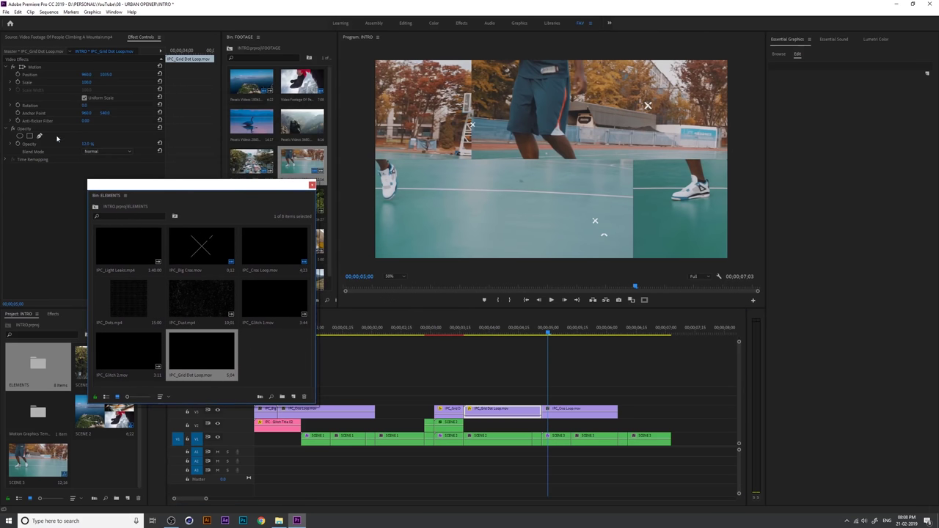
{"action": "left_click", "coordinate": [74, 152]}
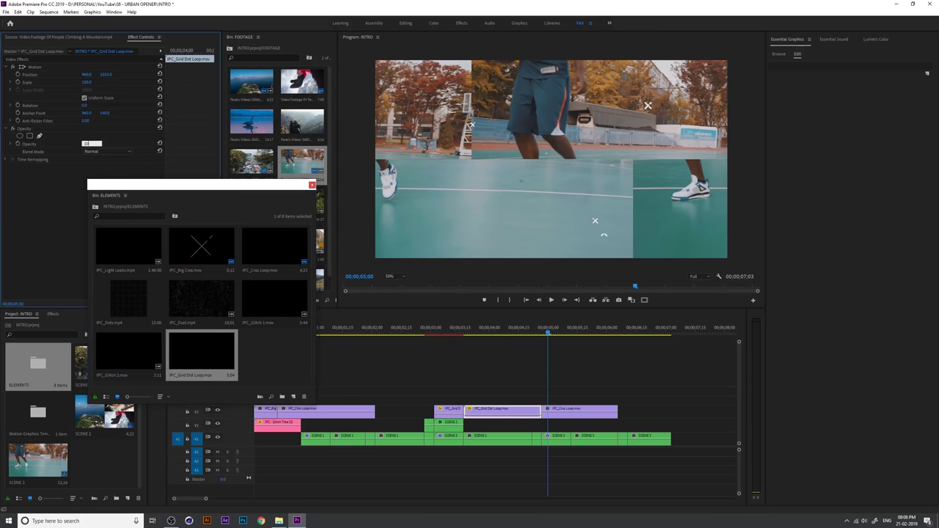
Step: Set the first Grid Dot Loop clip's opacity to 10% and play back the SCENE 2 section
{"action": "left_click_drag", "start_coordinate": [495, 327], "coordinate": [458, 327]}
{"action": "left_click", "coordinate": [449, 438]}
{"action": "left_click", "coordinate": [455, 411]}
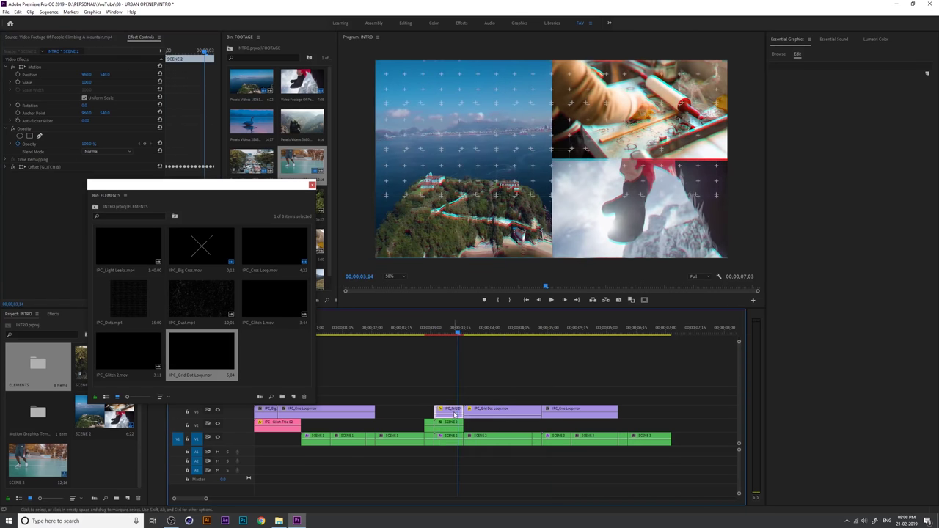
{"action": "left_click", "coordinate": [84, 143]}
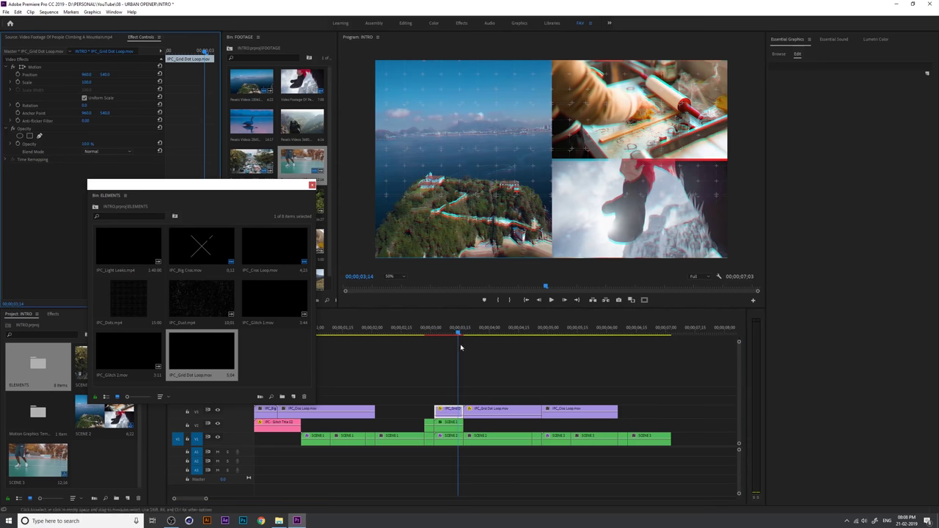
{"action": "left_click", "coordinate": [425, 336]}
{"action": "key", "text": "space"}
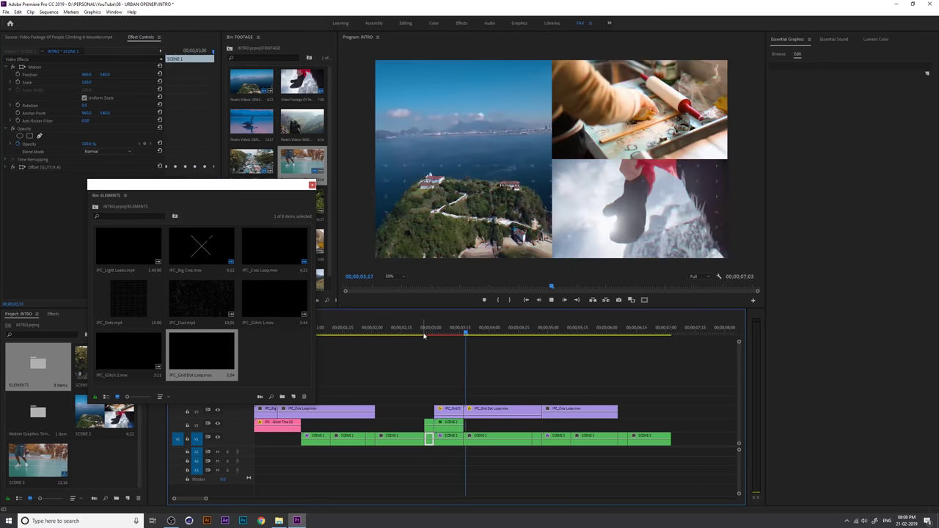
{"action": "key", "text": "space"}
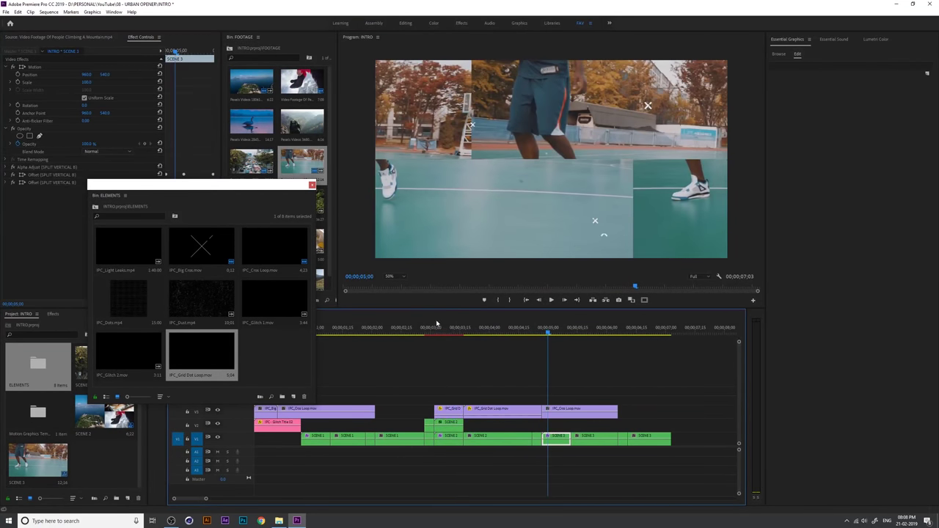
Step: Enter a new opacity for the first Grid Dot Loop clip and replay the section from before the SCENE 2 glitch transition
{"action": "left_click", "coordinate": [455, 334]}
{"action": "left_click", "coordinate": [455, 408]}
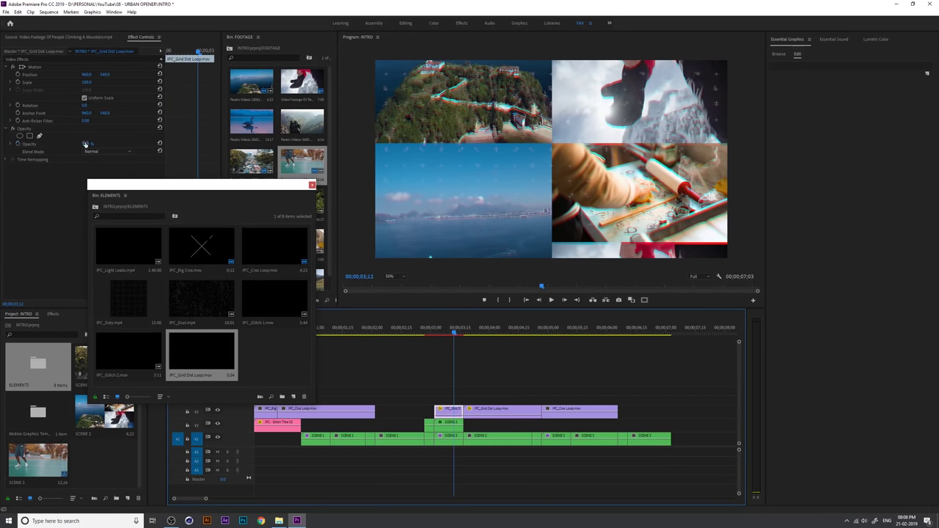
{"action": "left_click", "coordinate": [85, 144]}
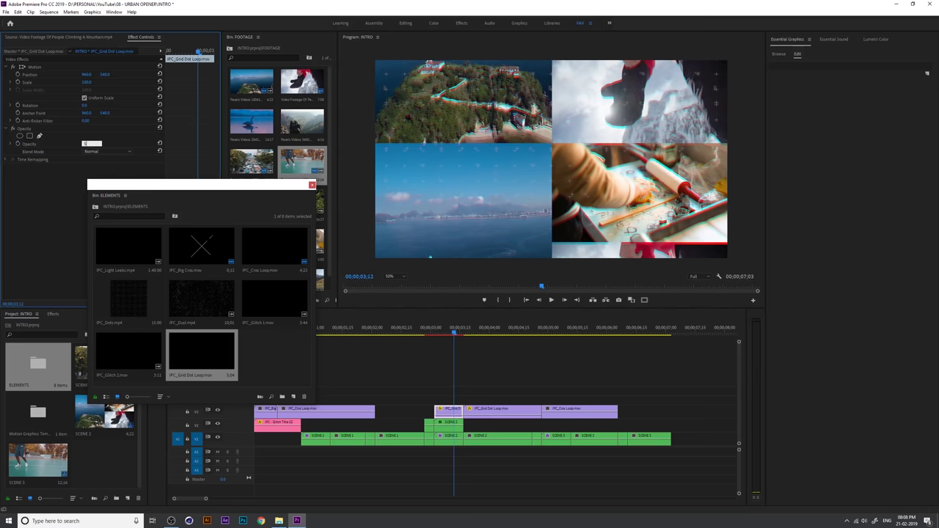
{"action": "key", "text": "space"}
{"action": "key", "text": "space"}
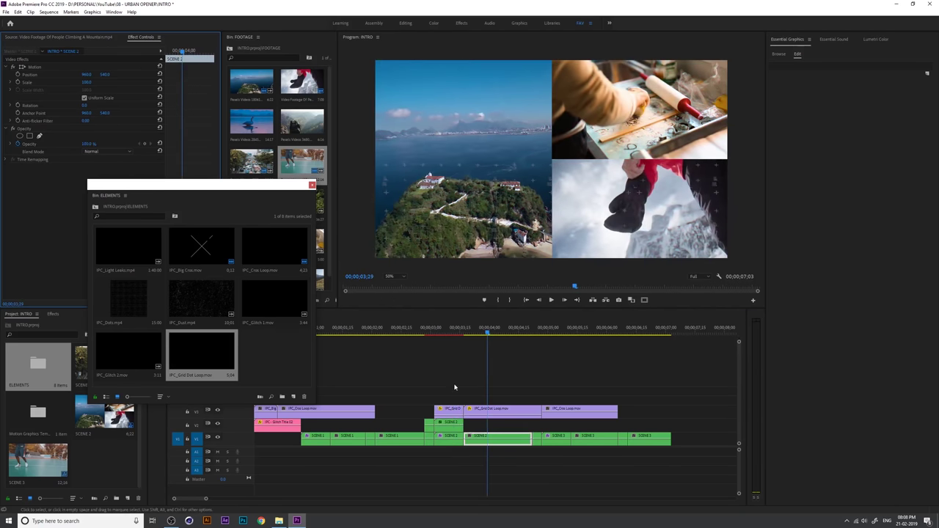
{"action": "left_click", "coordinate": [417, 329]}
{"action": "key", "text": "space"}
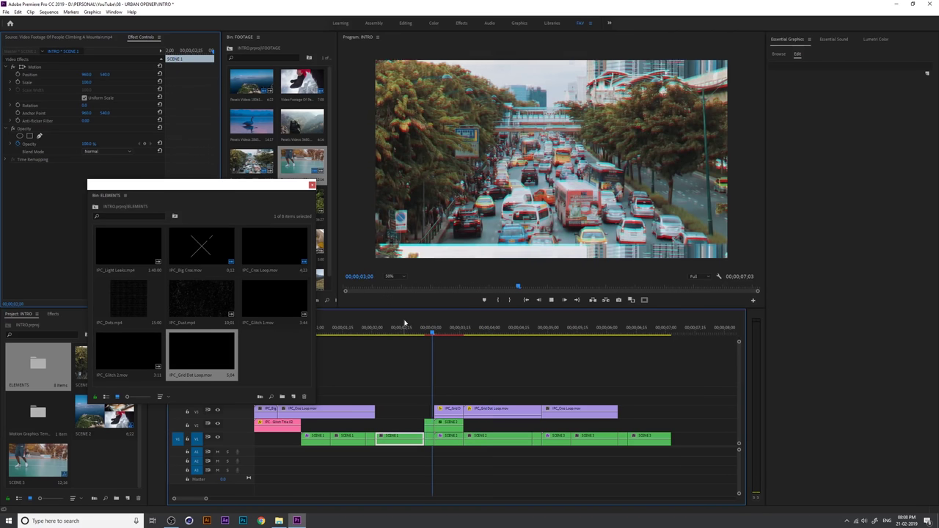
Step: Play back the overlay elements from SCENE 1 through SCENE 3 and save the project
{"action": "key", "text": "space"}
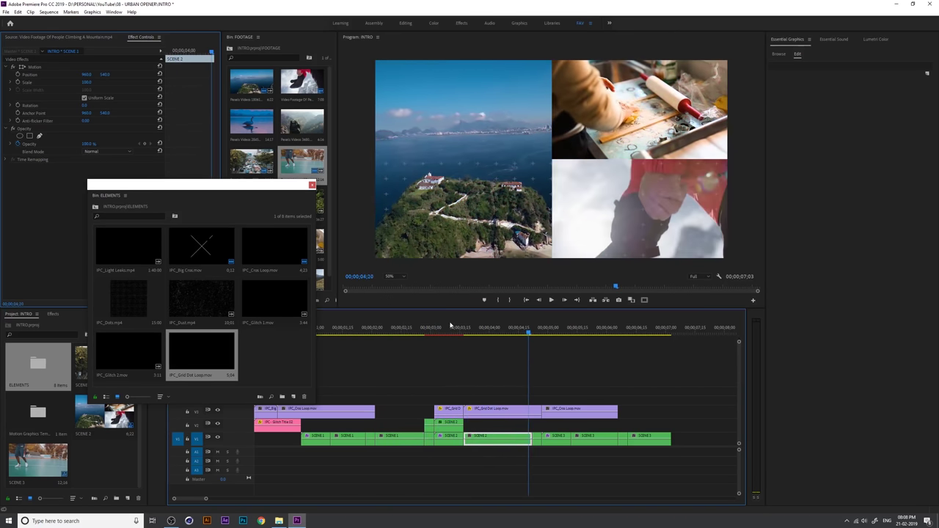
{"action": "key", "text": "space"}
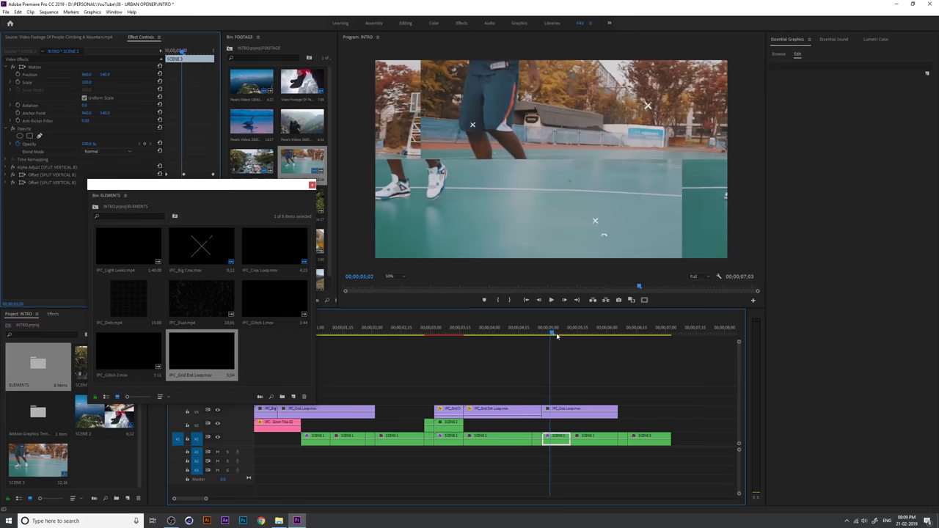
{"action": "key", "text": "space"}
{"action": "key", "text": "ctrl+s"}
Step: Place IPC_Glitch 1.mov from the ELEMENTS bin on V4 above SCENE 2 and SCENE 3, and delete its audio
{"action": "left_click_drag", "start_coordinate": [567, 336], "coordinate": [621, 335]}
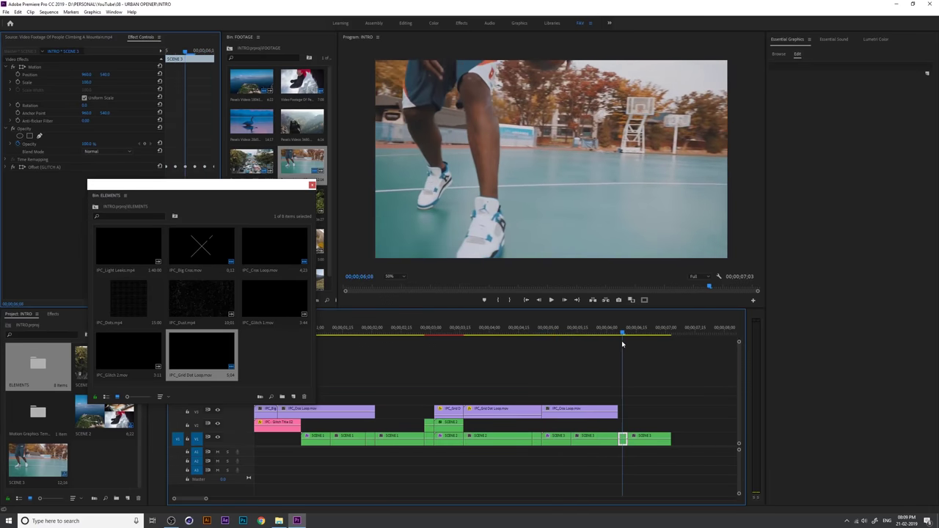
{"action": "left_click", "coordinate": [274, 309]}
{"action": "left_click", "coordinate": [121, 358]}
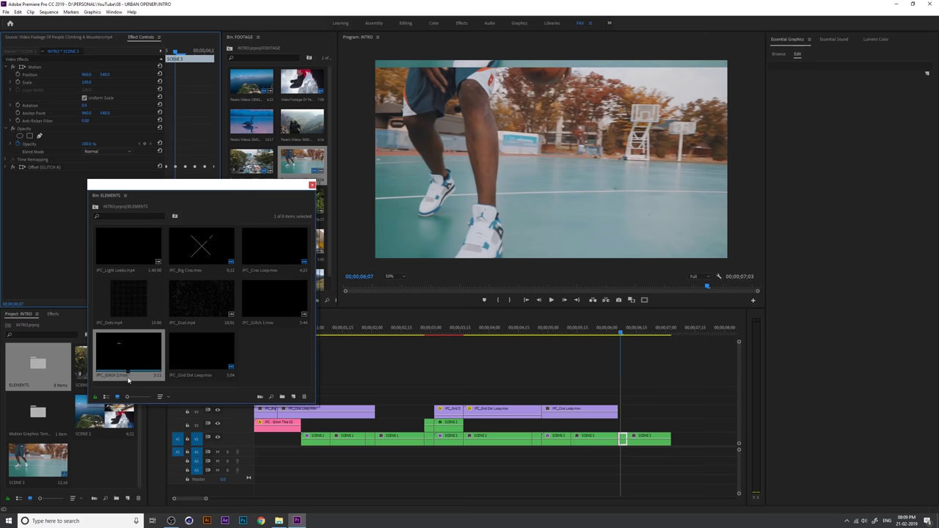
{"action": "left_click", "coordinate": [250, 320]}
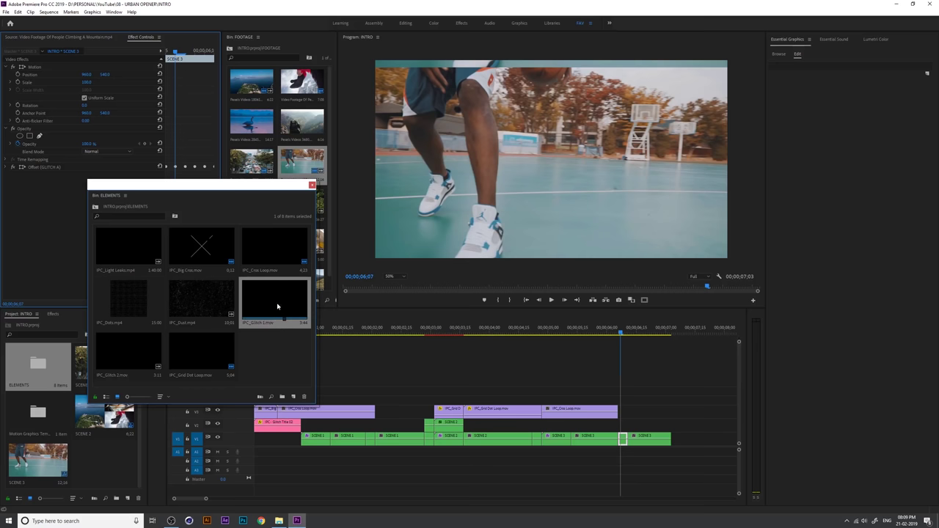
{"action": "left_click_drag", "start_coordinate": [278, 306], "coordinate": [489, 400]}
{"action": "left_click", "coordinate": [504, 483]}
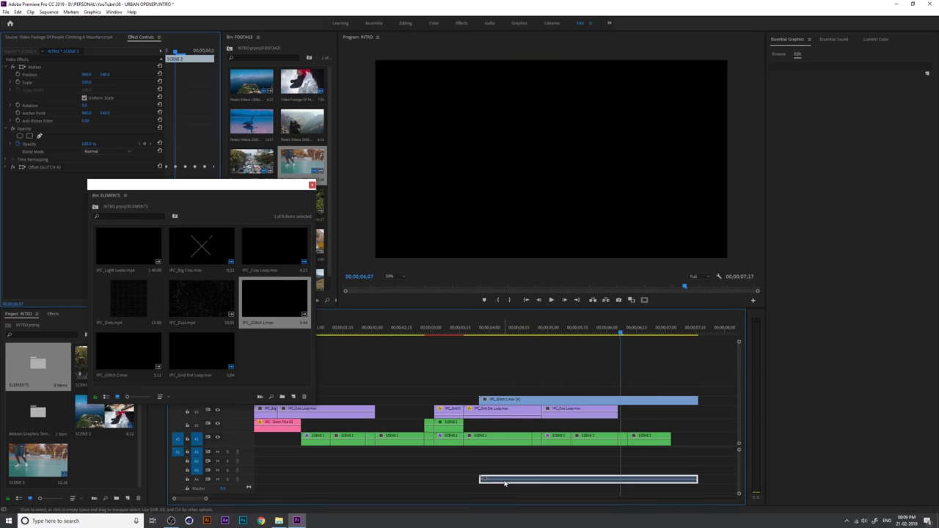
{"action": "key", "text": "Delete"}
Step: Set the IPC_Glitch 1.mov clip's blend mode to Screen and scrub through it over the scenes
{"action": "left_click_drag", "start_coordinate": [609, 334], "coordinate": [543, 335]}
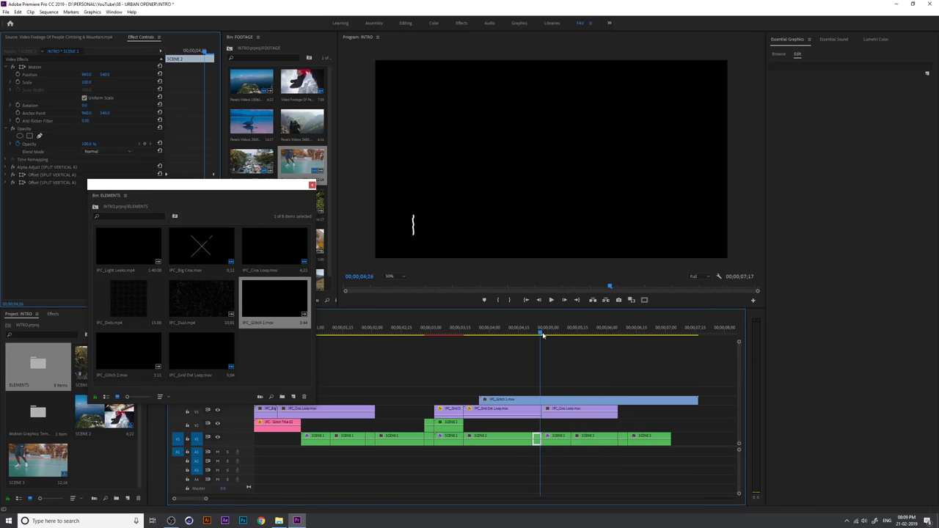
{"action": "left_click", "coordinate": [556, 400]}
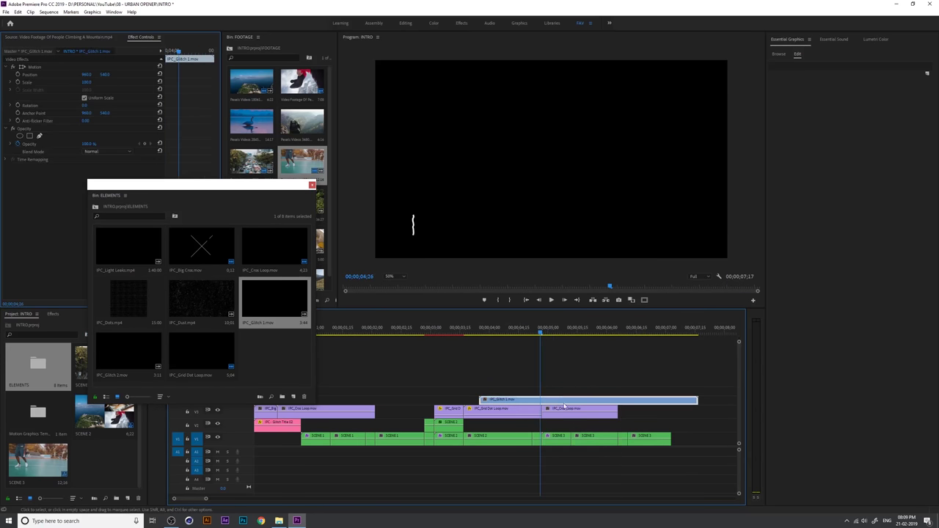
{"action": "left_click", "coordinate": [17, 145]}
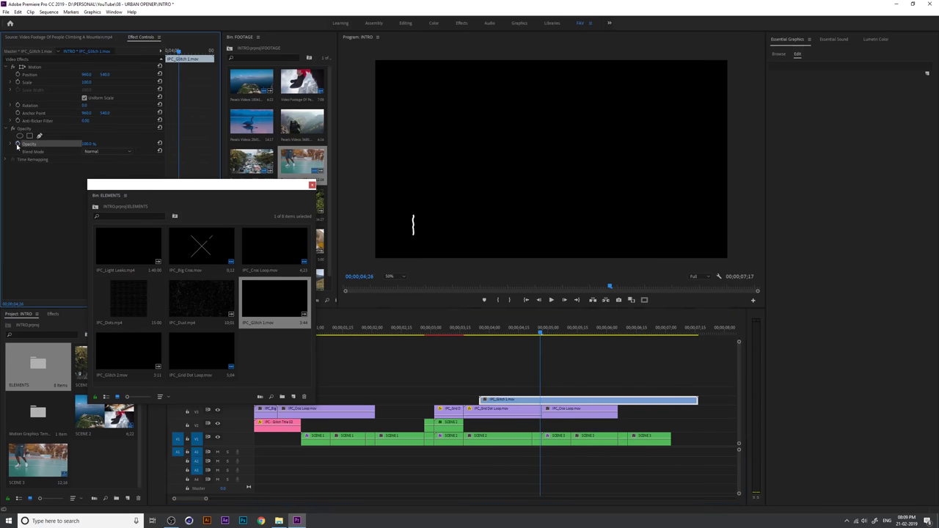
{"action": "left_click", "coordinate": [101, 152]}
{"action": "left_click", "coordinate": [101, 227]}
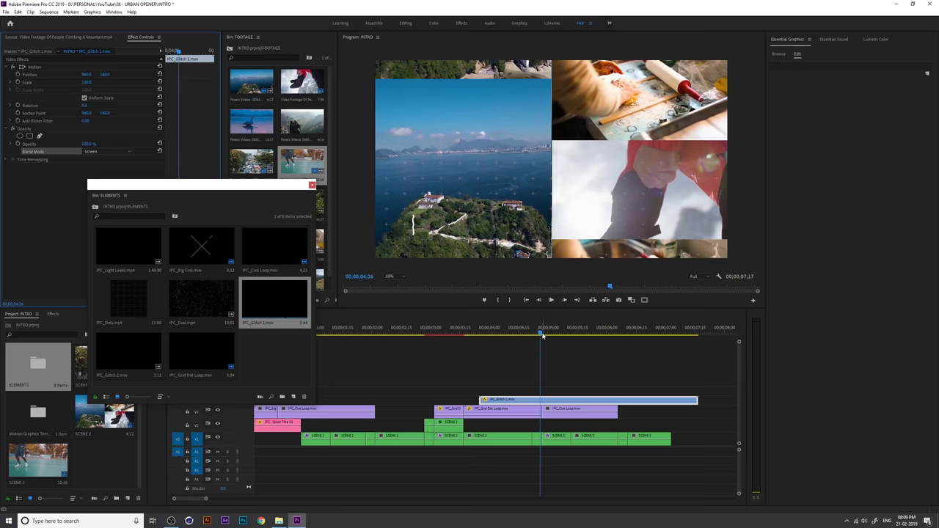
{"action": "left_click_drag", "start_coordinate": [543, 335], "coordinate": [612, 335]}
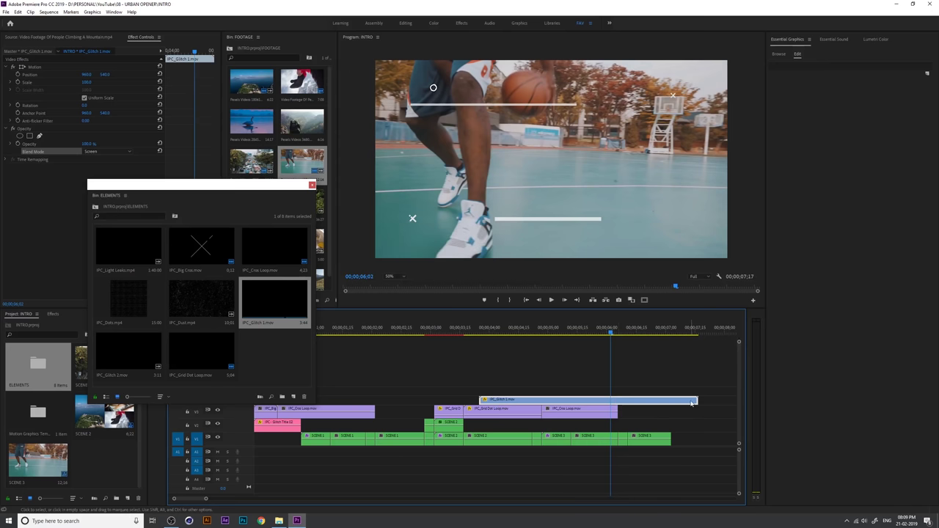
Step: Relocate the floating ELEMENTS bin over the Essential Graphics area, clear of the timeline, and make it narrower and taller
{"action": "left_click_drag", "start_coordinate": [695, 400], "coordinate": [697, 399]}
{"action": "left_click_drag", "start_coordinate": [297, 186], "coordinate": [901, 100]}
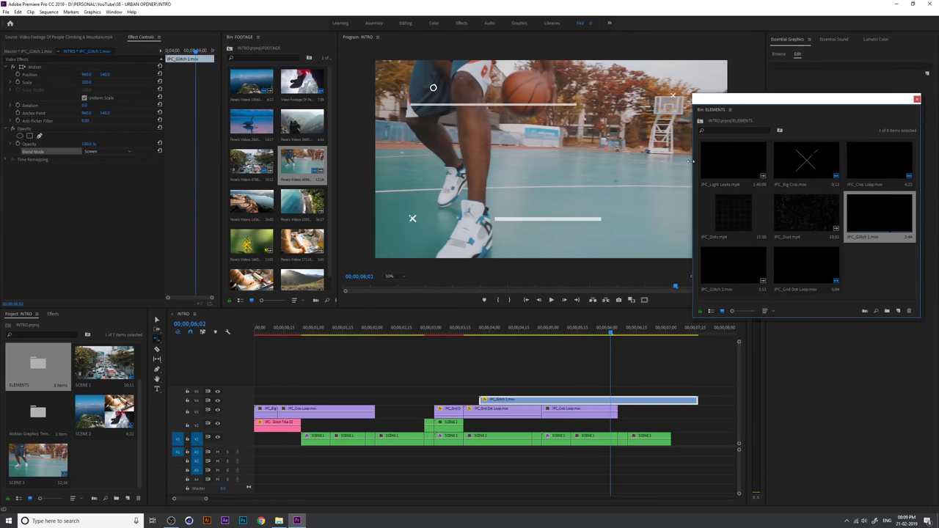
{"action": "left_click_drag", "start_coordinate": [691, 161], "coordinate": [772, 161]}
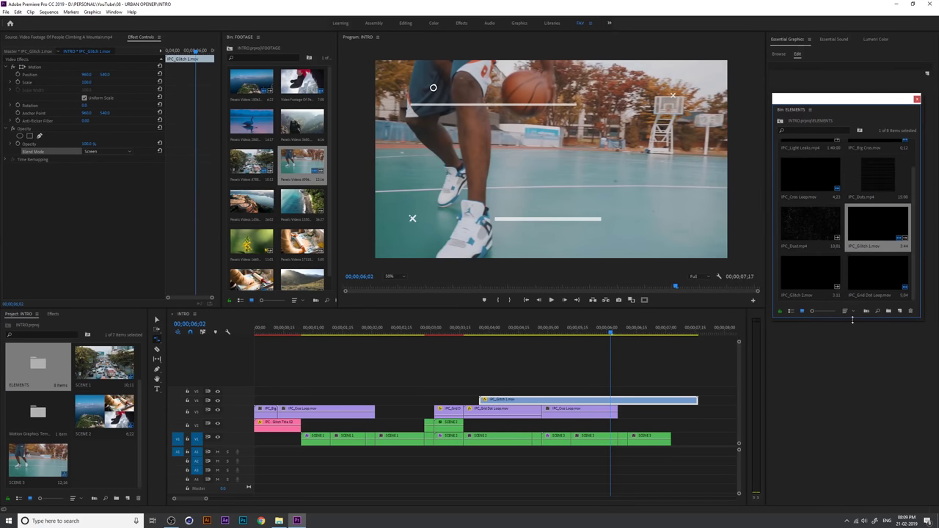
{"action": "left_click_drag", "start_coordinate": [852, 320], "coordinate": [843, 388]}
{"action": "left_click_drag", "start_coordinate": [828, 104], "coordinate": [834, 91]}
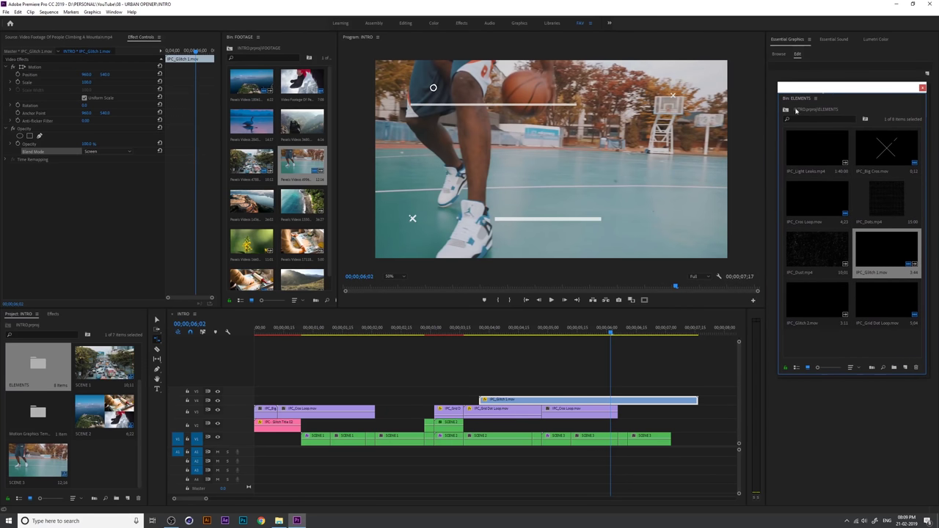
Step: Speed up the IPC_Glitch 1.mov clip on V4 by shortening it with the Rate Stretch tool
{"action": "left_click", "coordinate": [158, 341]}
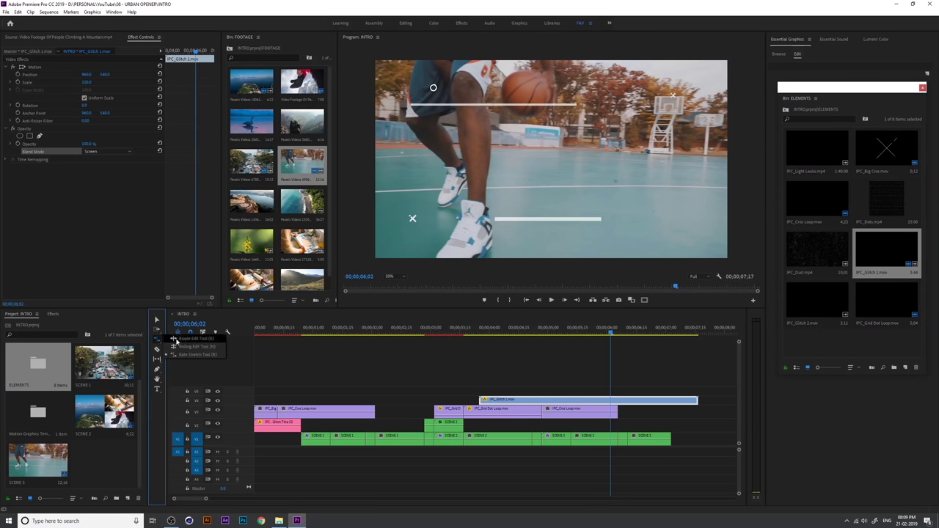
{"action": "left_click", "coordinate": [183, 353]}
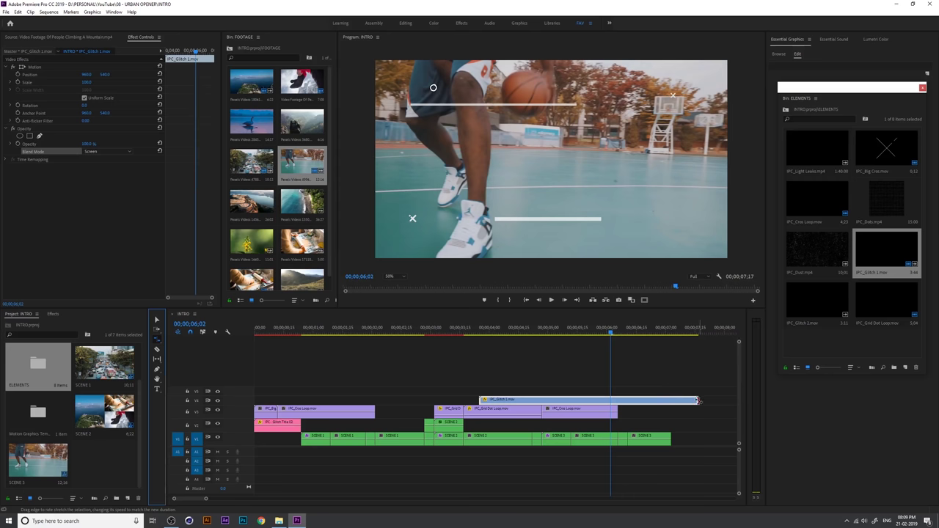
{"action": "left_click_drag", "start_coordinate": [697, 401], "coordinate": [623, 401]}
{"action": "right_click", "coordinate": [618, 400]}
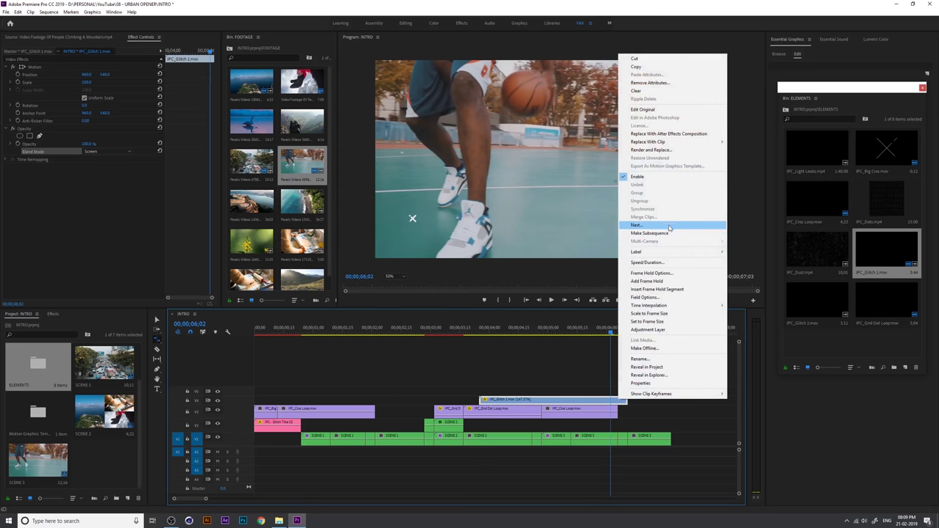
{"action": "left_click", "coordinate": [660, 262]}
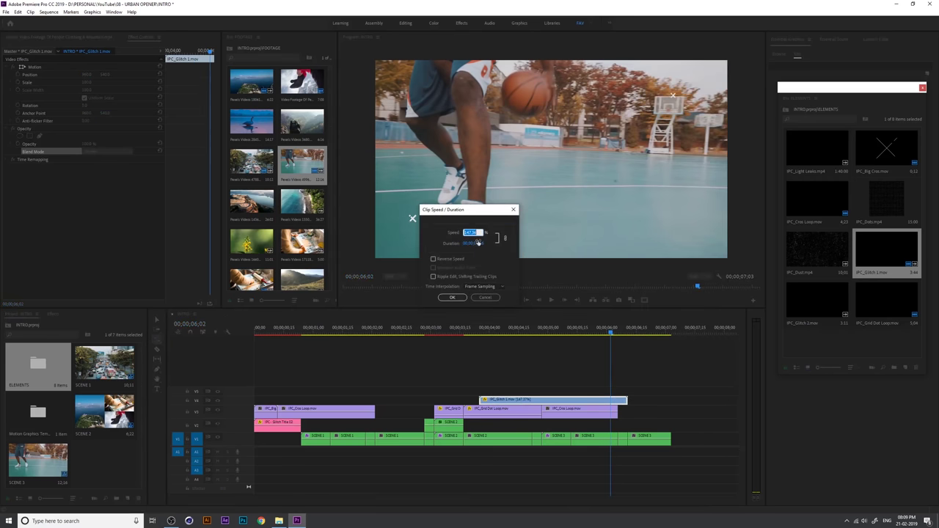
{"action": "left_click", "coordinate": [513, 211]}
{"action": "left_click_drag", "start_coordinate": [627, 400], "coordinate": [542, 400]}
{"action": "key", "text": "v"}
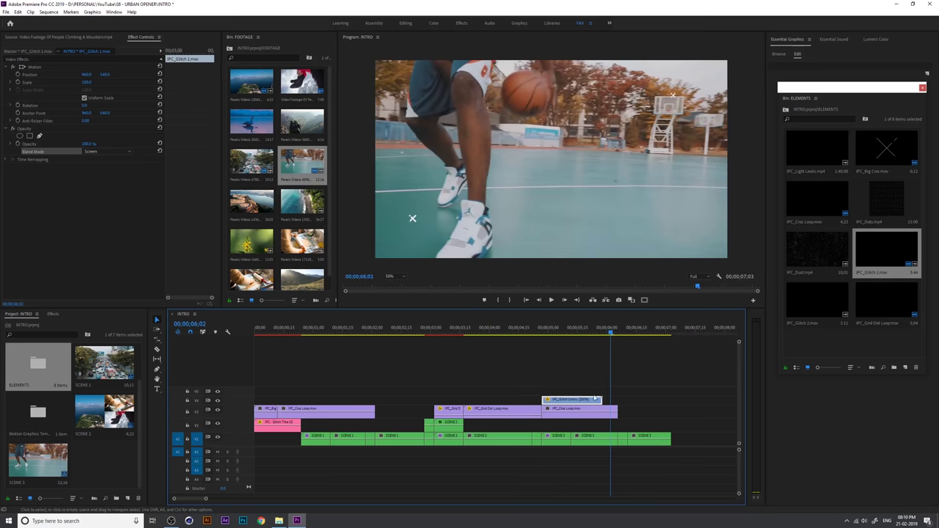
Step: Trim the IPC_Glitch 1.mov clip, place it on V2 over the SCENE 3 glitch transition and preview it
{"action": "left_click_drag", "start_coordinate": [601, 399], "coordinate": [627, 424]}
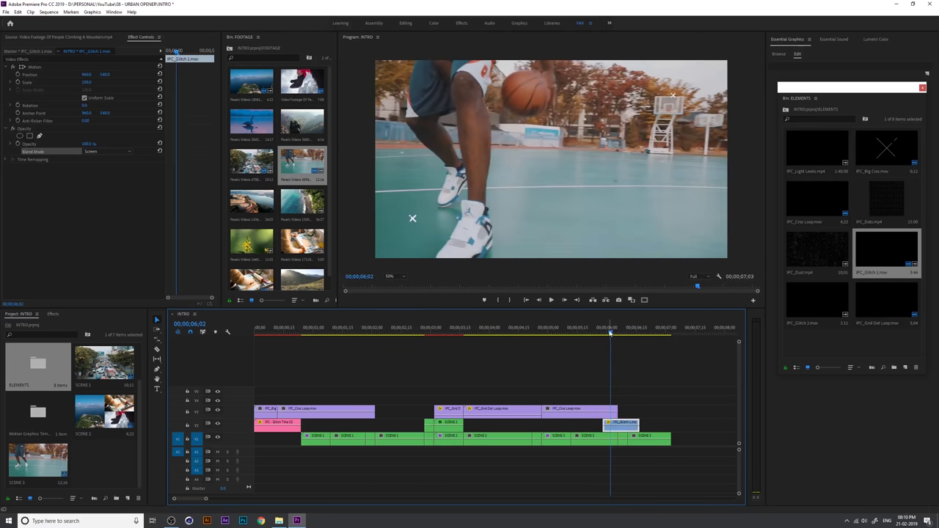
{"action": "left_click", "coordinate": [586, 334]}
{"action": "key", "text": "space"}
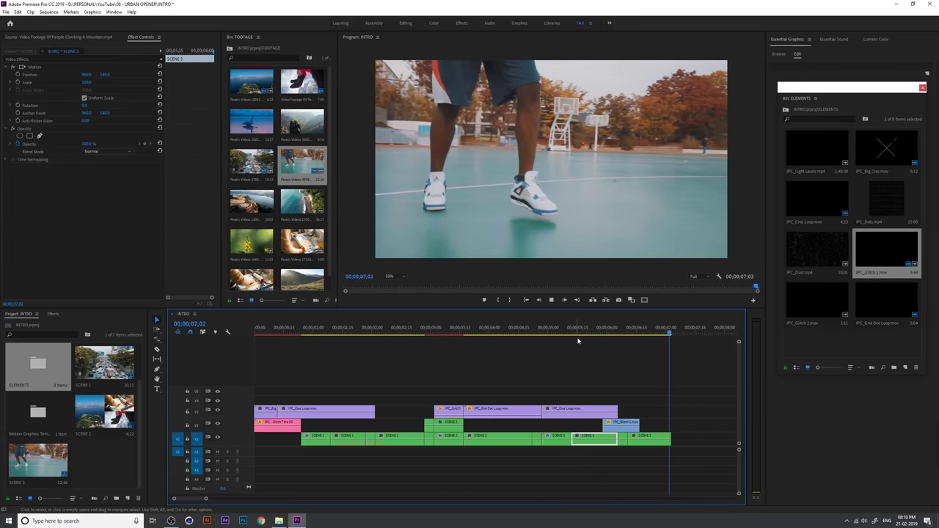
Step: Lengthen the IPC_Glitch 1.mov clip slightly around the SCENE 3 glitch transition and replay that section
{"action": "left_click", "coordinate": [628, 424]}
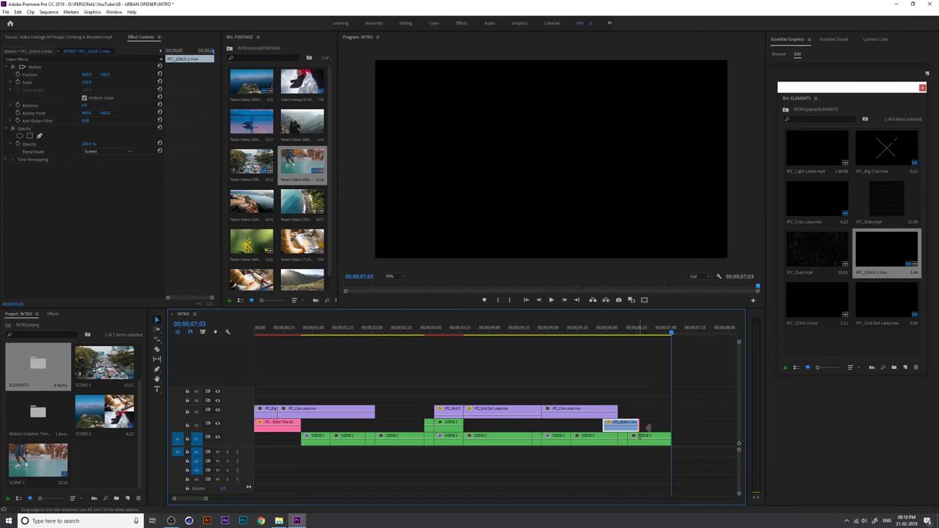
{"action": "left_click_drag", "start_coordinate": [647, 427], "coordinate": [599, 423]}
{"action": "left_click", "coordinate": [580, 333]}
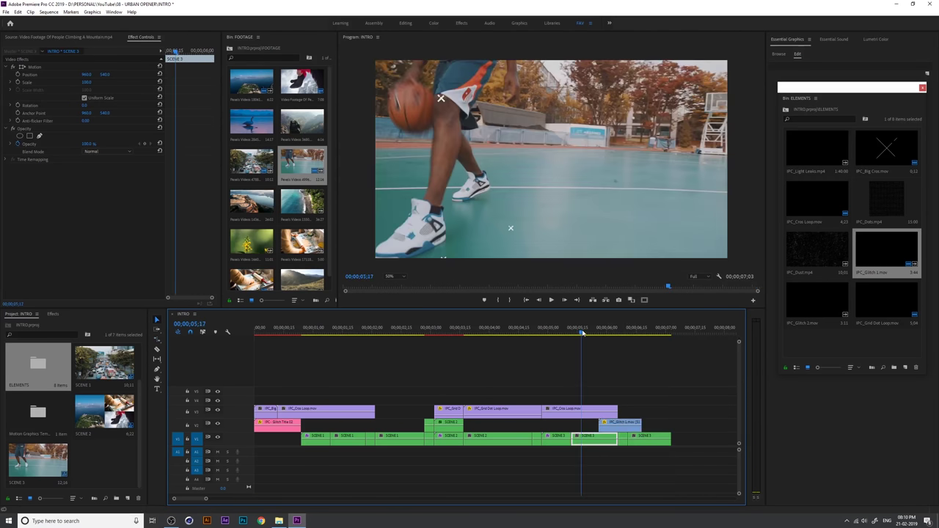
{"action": "key", "text": "space"}
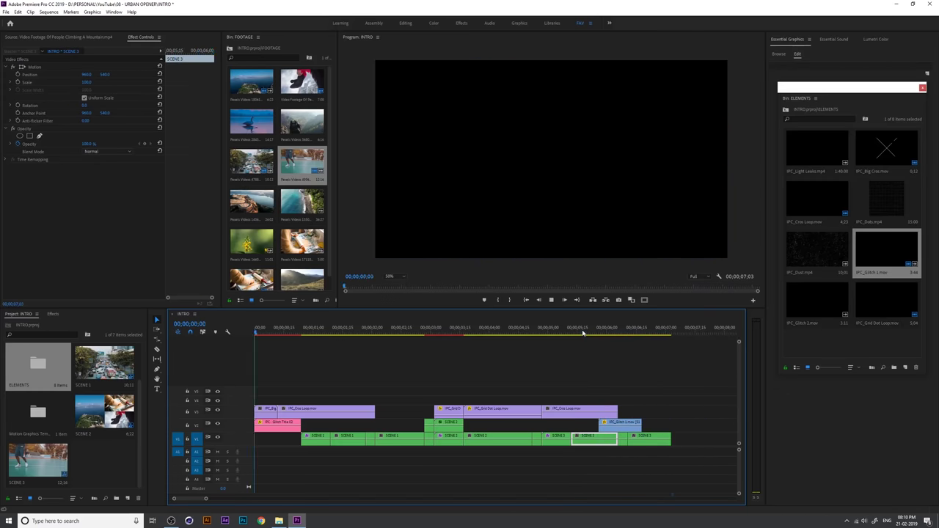
Step: Shift the IPC_Glitch 1.mov clip so its glitch shapes line up with the SCENE 3 transition at 00;00;06;10, and preview
{"action": "left_click", "coordinate": [582, 332]}
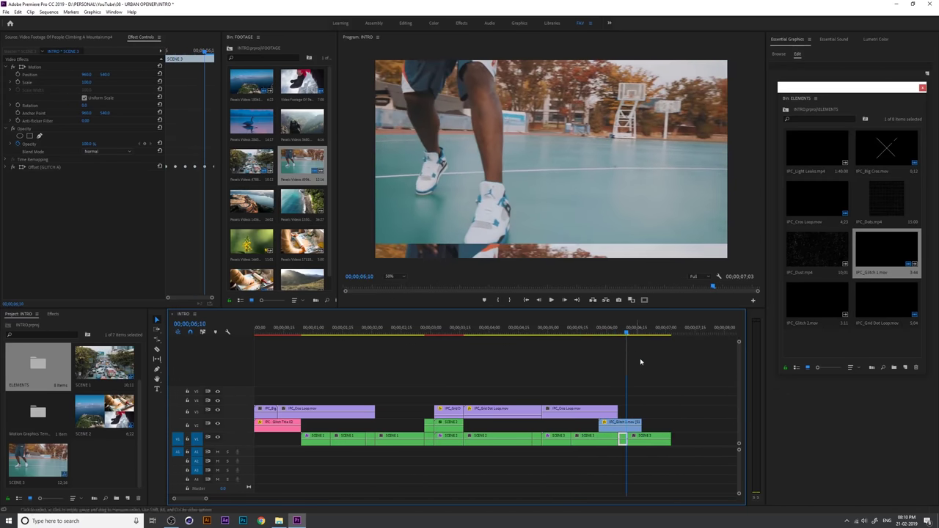
{"action": "left_click_drag", "start_coordinate": [623, 424], "coordinate": [631, 424]}
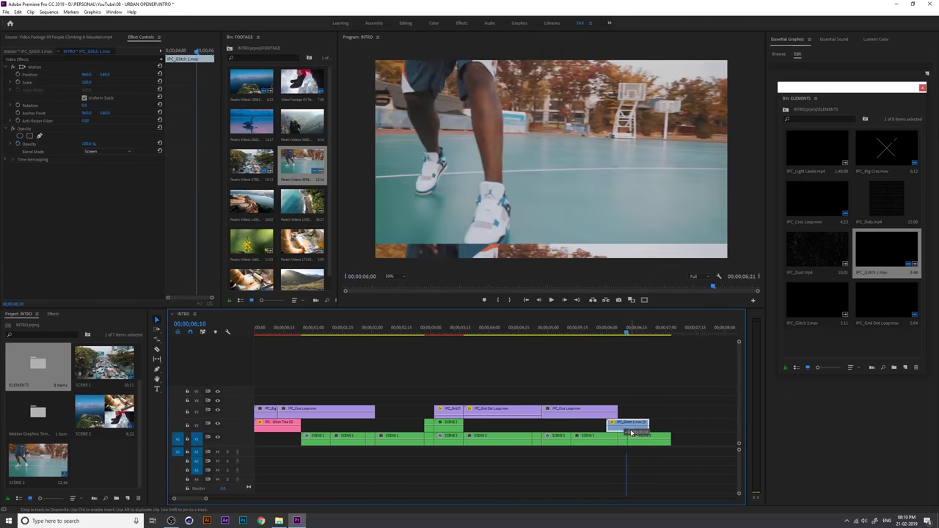
{"action": "left_click", "coordinate": [622, 332]}
{"action": "left_click_drag", "start_coordinate": [623, 334], "coordinate": [626, 335]}
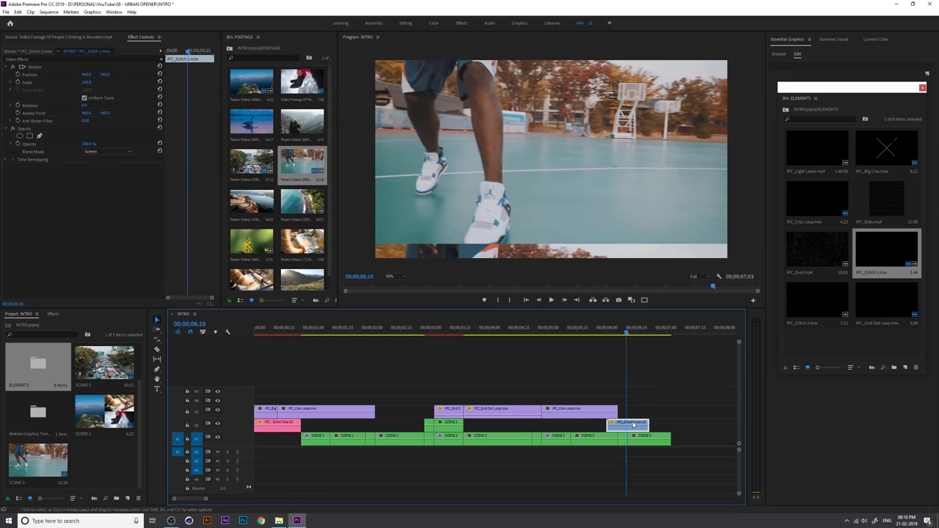
{"action": "left_click_drag", "start_coordinate": [633, 425], "coordinate": [635, 424]}
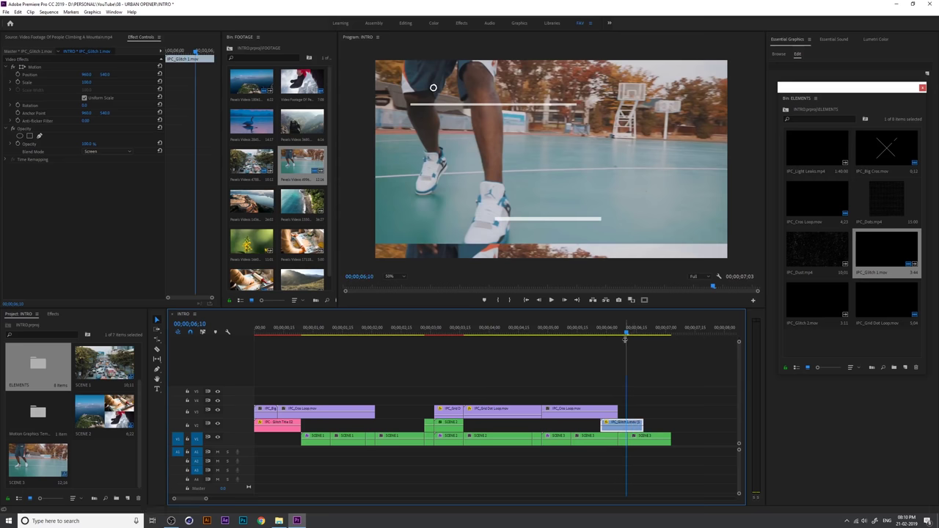
{"action": "left_click_drag", "start_coordinate": [626, 333], "coordinate": [597, 335]}
{"action": "key", "text": "space"}
{"action": "key", "text": "space"}
Step: Duplicate the IPC_Glitch 1.mov clip on V2 over the SCENE 1 glitch transition near 00;00;02;00
{"action": "left_click", "coordinate": [636, 438]}
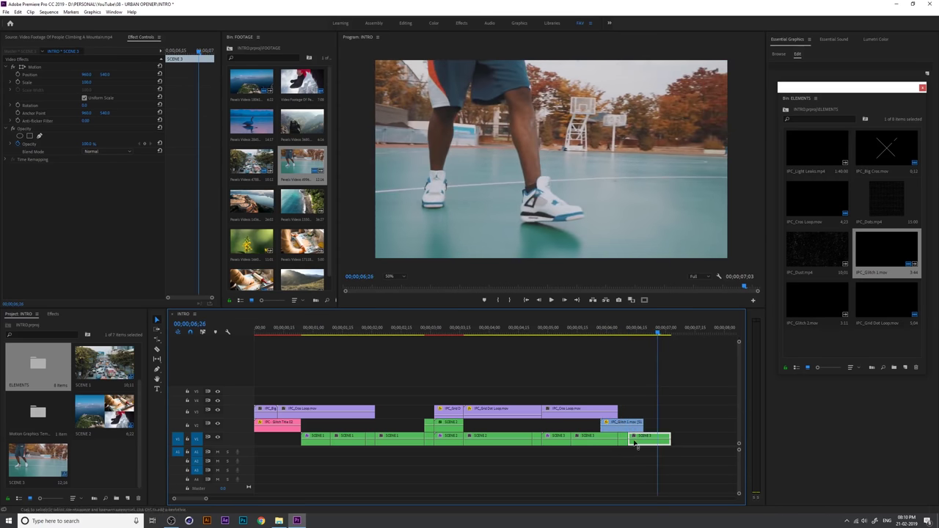
{"action": "left_click_drag", "start_coordinate": [635, 424], "coordinate": [390, 424]}
{"action": "left_click", "coordinate": [371, 329]}
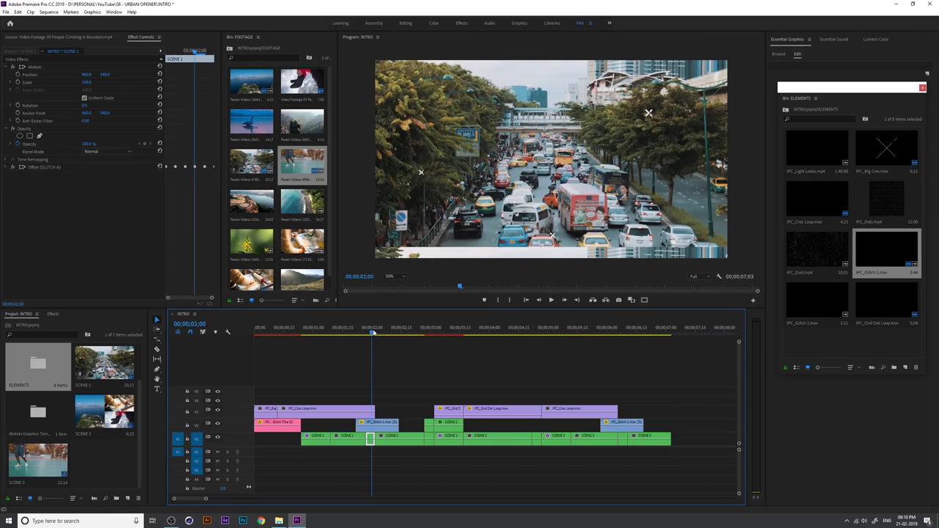
Step: Align the duplicated IPC_Glitch 1.mov clip with the SCENE 1 glitch transition at 00;00;02;00, save the project and play back that section
{"action": "left_click", "coordinate": [389, 426]}
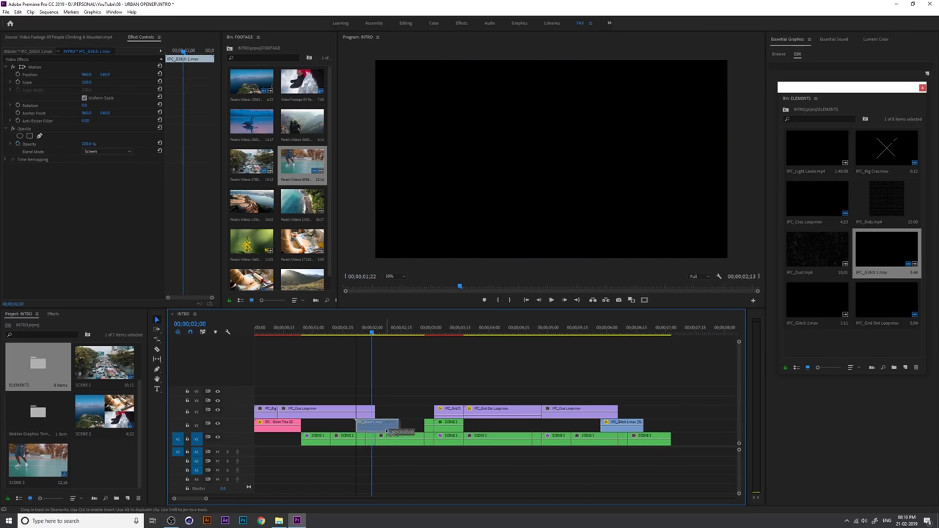
{"action": "left_click_drag", "start_coordinate": [380, 434], "coordinate": [381, 433]}
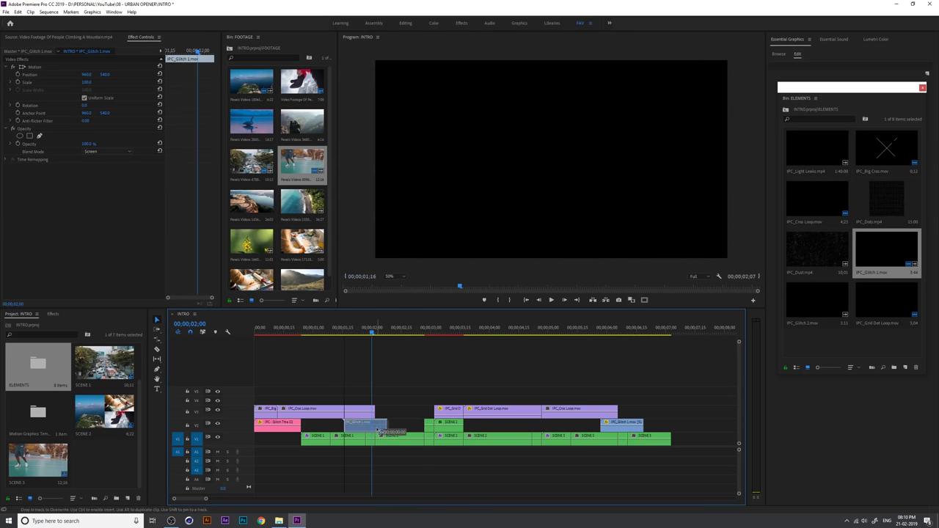
{"action": "key", "text": "ctrl+s"}
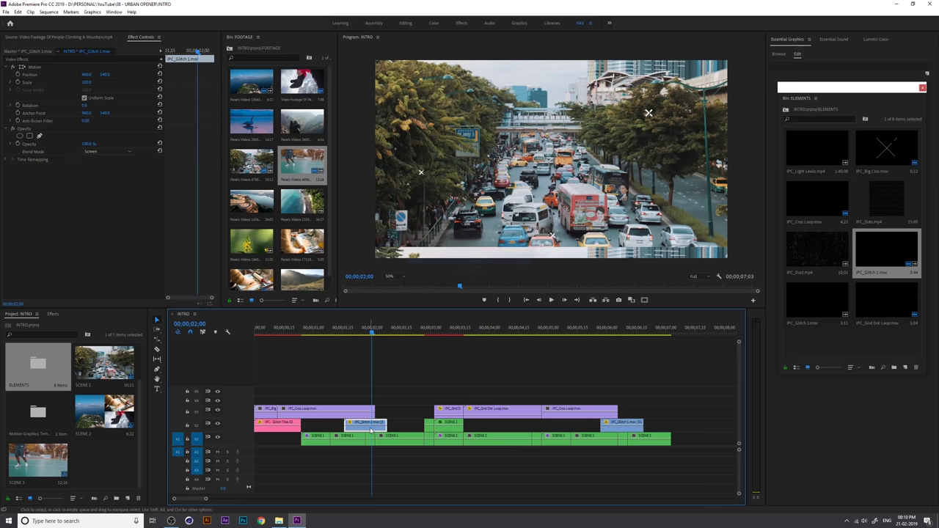
{"action": "left_click_drag", "start_coordinate": [371, 431], "coordinate": [380, 433]}
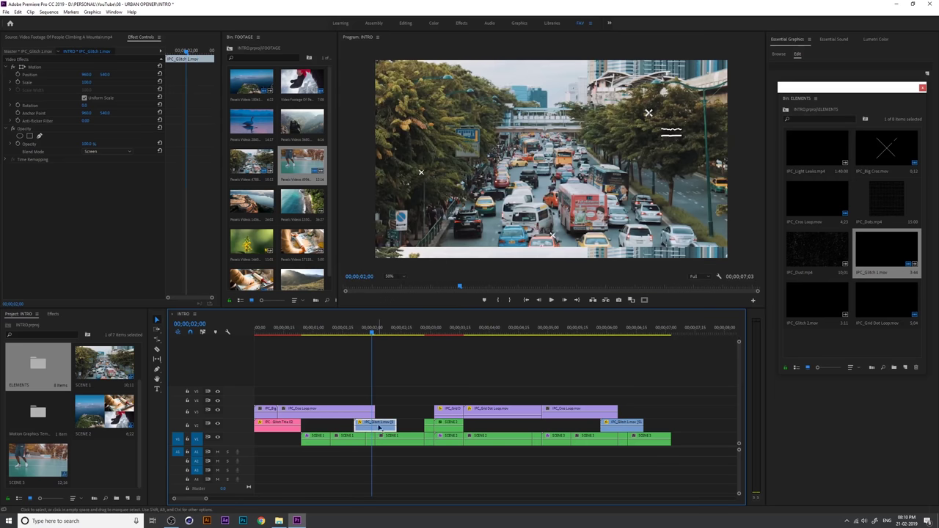
{"action": "left_click", "coordinate": [349, 437]}
{"action": "left_click", "coordinate": [353, 330]}
{"action": "key", "text": "space"}
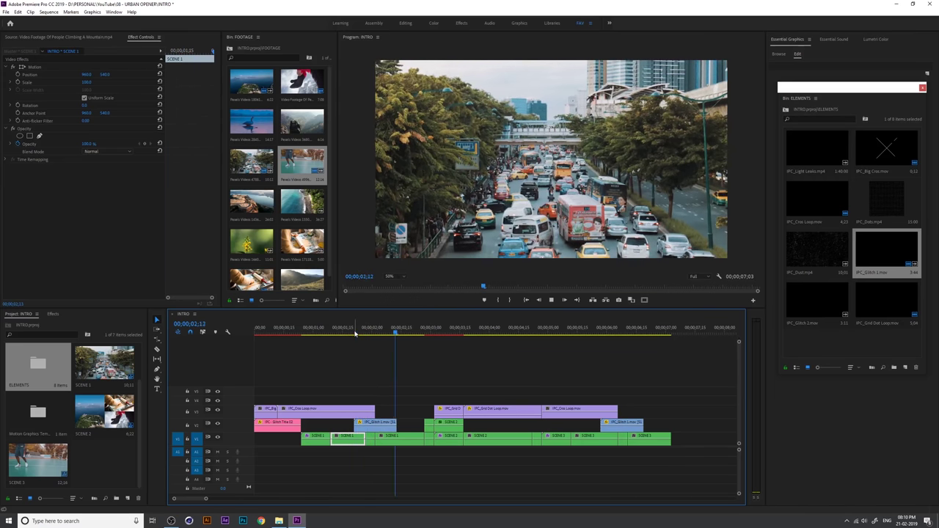
Step: Retime the IPC_Glitch 1.mov clip over the SCENE 1 transition with Rate Stretch so it starts earlier, before 00;00;01;15
{"action": "key", "text": "space"}
{"action": "left_click", "coordinate": [367, 333]}
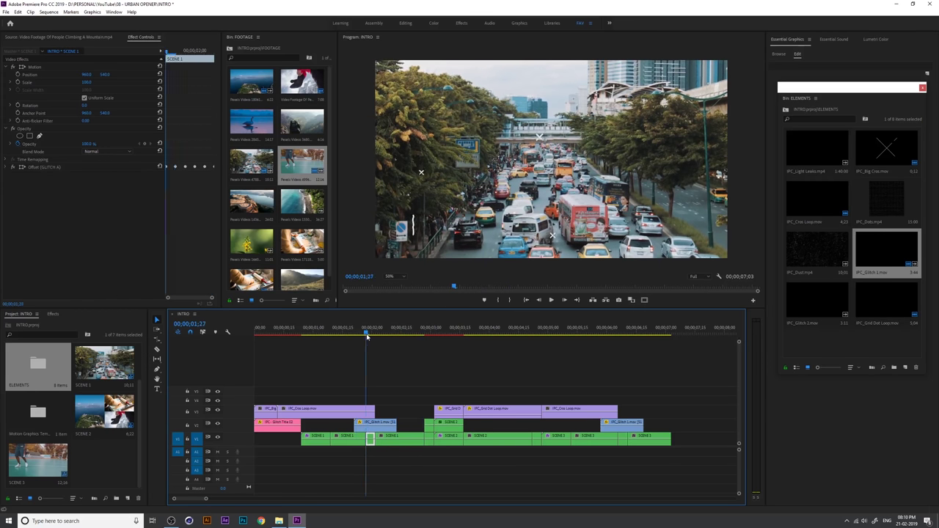
{"action": "left_click_drag", "start_coordinate": [367, 335], "coordinate": [370, 338]}
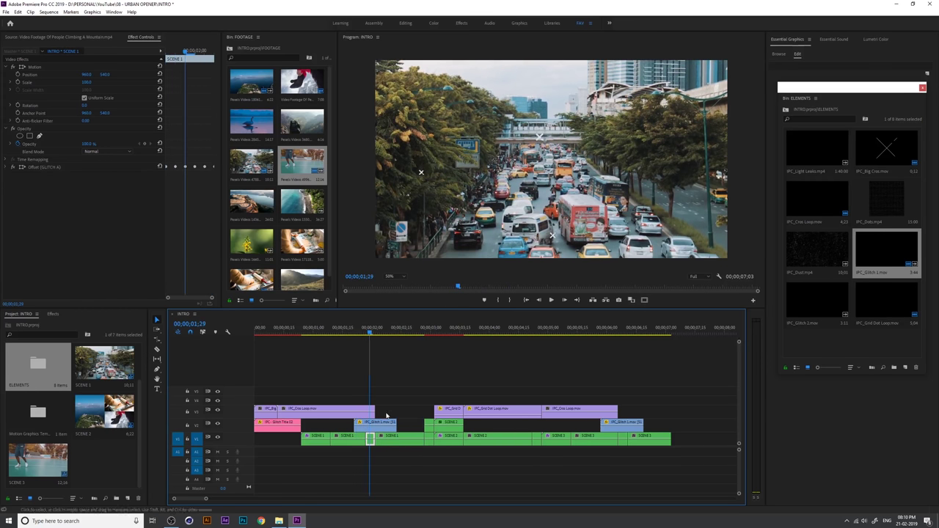
{"action": "key", "text": "equal"}
{"action": "left_click_drag", "start_coordinate": [520, 429], "coordinate": [469, 424]}
{"action": "key", "text": "r"}
{"action": "key", "text": "v"}
{"action": "key", "text": "minus"}
{"action": "key", "text": "minus"}
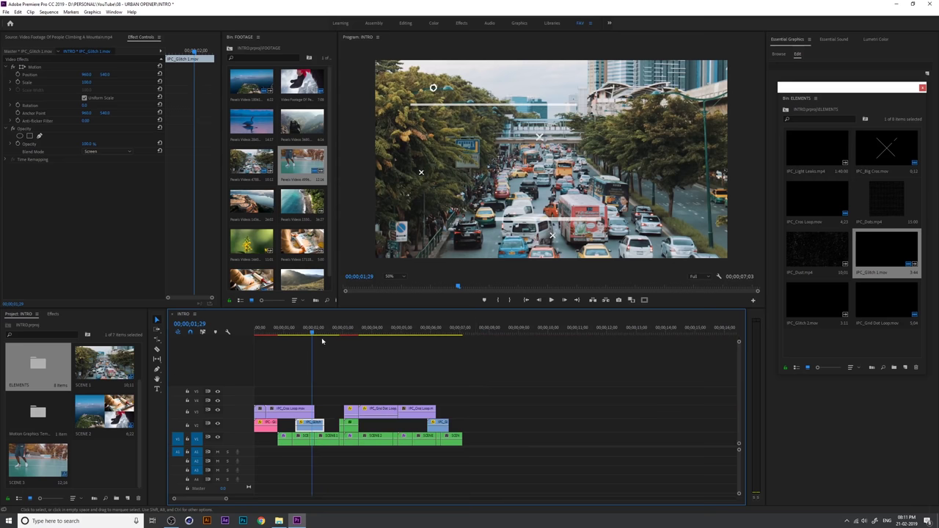
Step: Play back the sequence around the SCENE 1 glitch transition and save the project
{"action": "left_click", "coordinate": [321, 340]}
{"action": "key", "text": "space"}
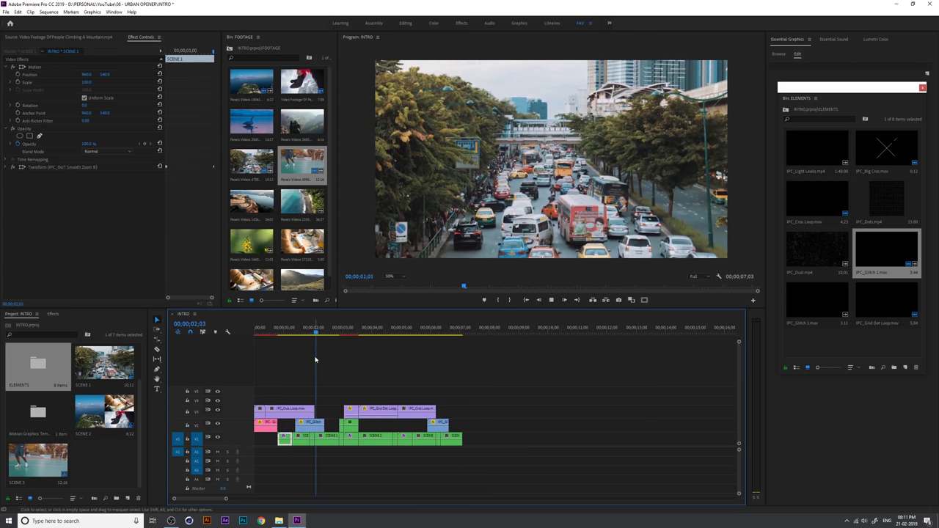
{"action": "key", "text": "space"}
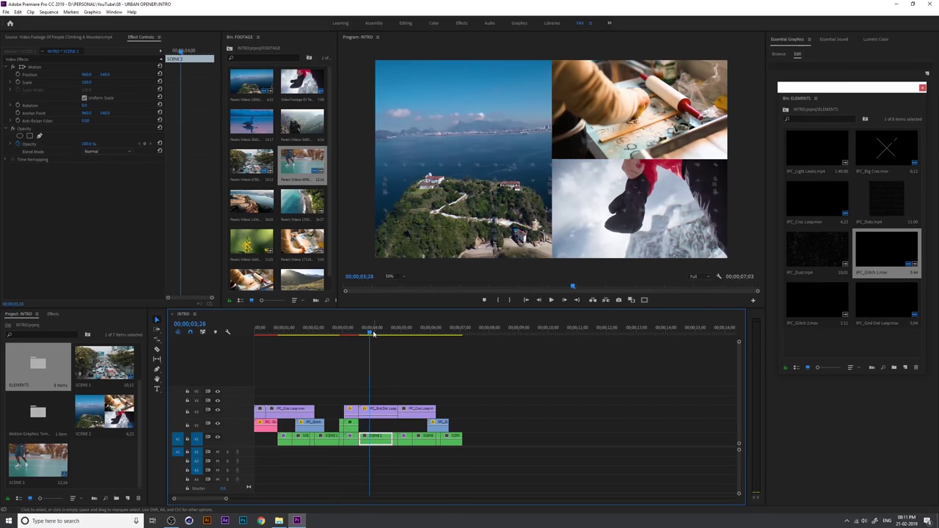
{"action": "left_click_drag", "start_coordinate": [373, 333], "coordinate": [232, 380]}
{"action": "key", "text": "="}
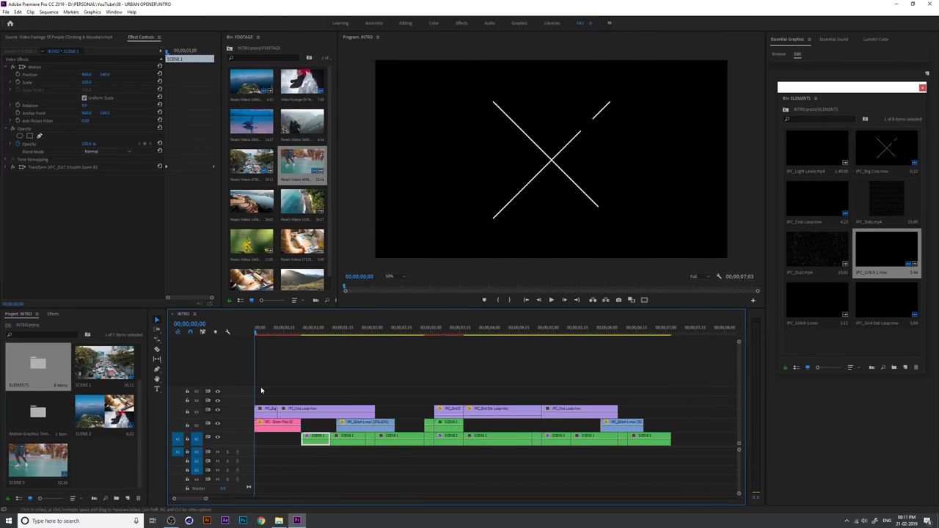
{"action": "key", "text": "ctrl+s"}
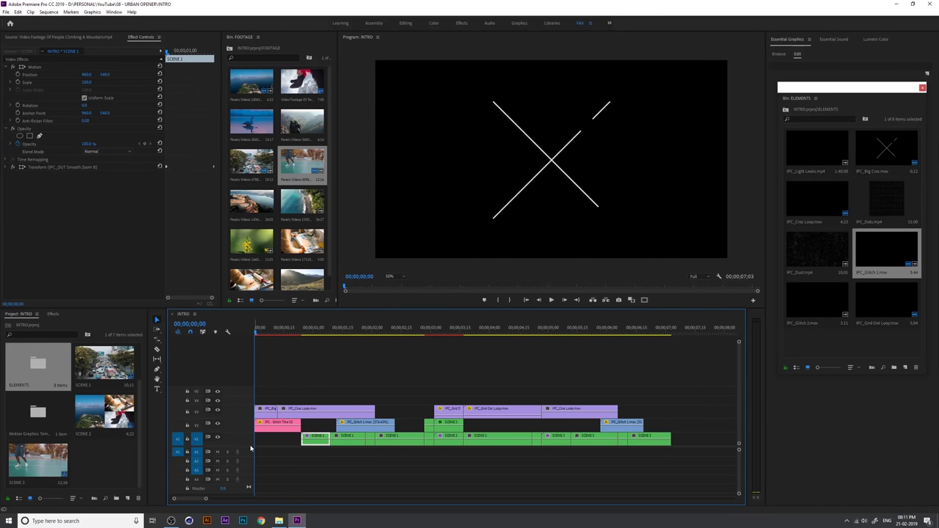
Step: Place the IPC_Dust.mp4 clip on V4 above SCENE 2 and delete its audio
{"action": "left_click_drag", "start_coordinate": [249, 446], "coordinate": [249, 451]}
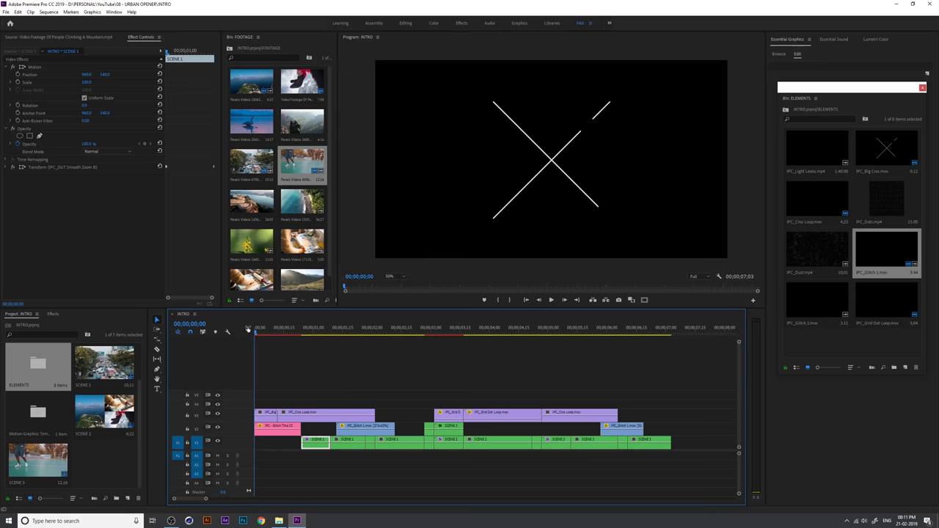
{"action": "left_click_drag", "start_coordinate": [253, 331], "coordinate": [488, 344]}
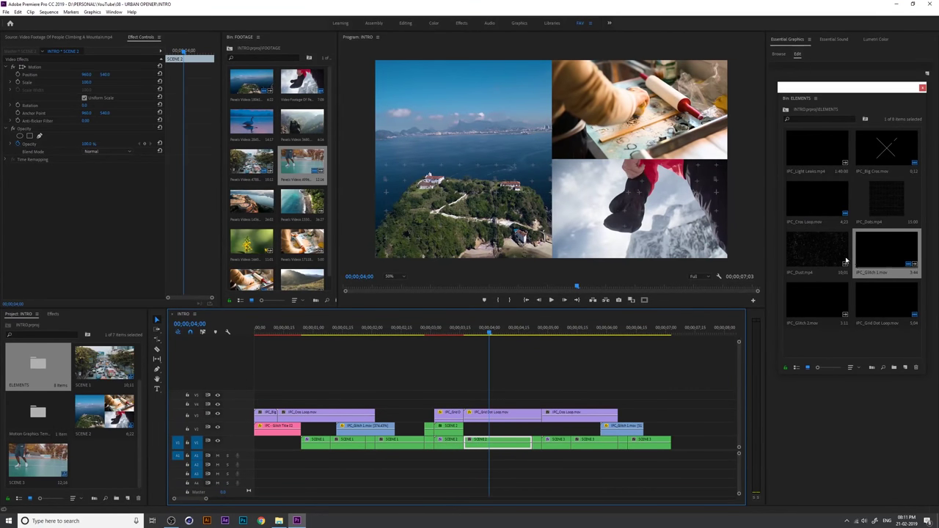
{"action": "left_click_drag", "start_coordinate": [814, 250], "coordinate": [465, 396]}
{"action": "left_click", "coordinate": [505, 484], "text": "alt"}
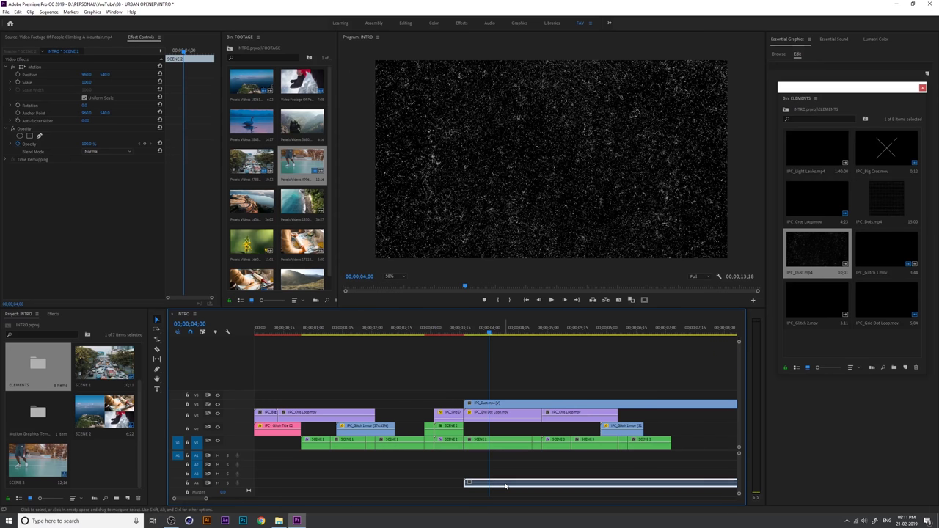
{"action": "key", "text": "Delete"}
Step: Move the IPC_Dust.mp4 clip back to the start of the SCENE 2 glitch section and trim its end where the second IPC_Cros Loop.mov begins
{"action": "left_click_drag", "start_coordinate": [479, 333], "coordinate": [440, 332]}
{"action": "left_click_drag", "start_coordinate": [496, 402], "coordinate": [466, 403]}
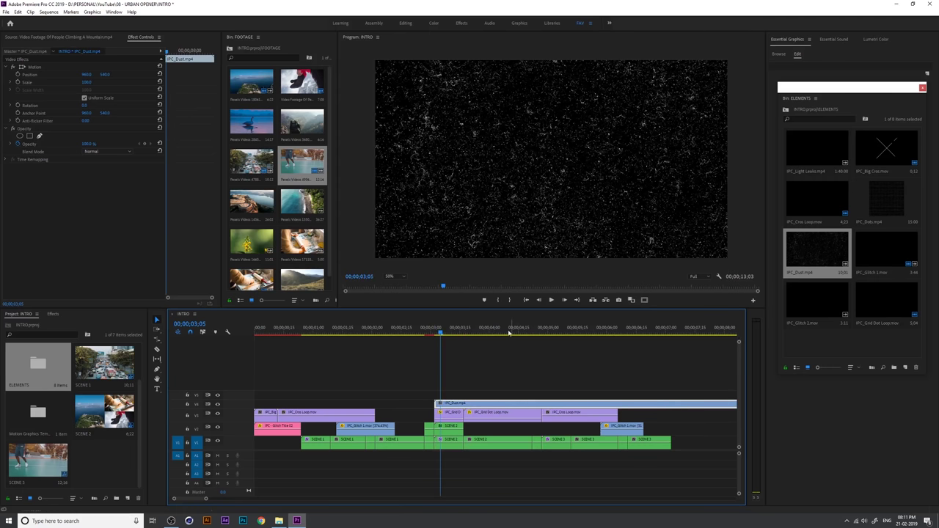
{"action": "left_click_drag", "start_coordinate": [440, 332], "coordinate": [522, 338]}
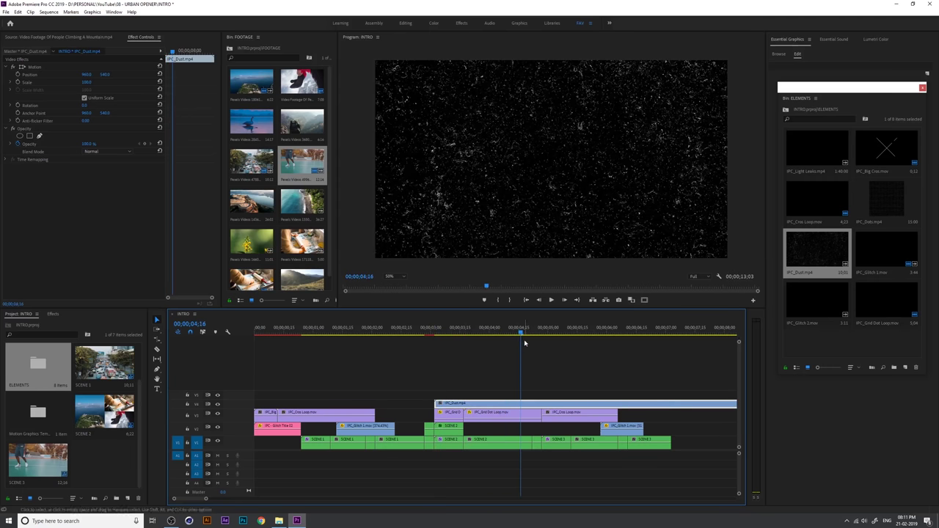
{"action": "key", "text": "ctrl+k"}
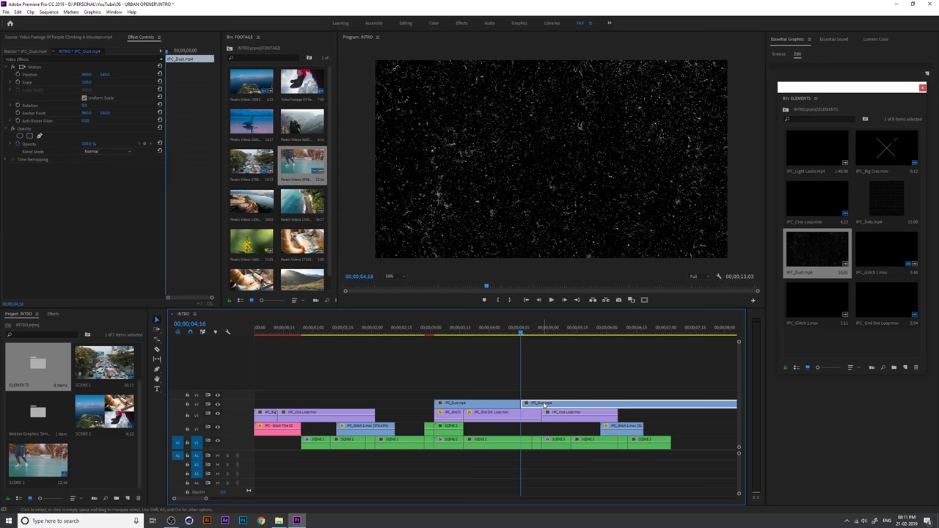
{"action": "left_click", "coordinate": [543, 404]}
{"action": "key", "text": "Delete"}
{"action": "left_click_drag", "start_coordinate": [520, 403], "coordinate": [541, 403]}
{"action": "left_click_drag", "start_coordinate": [524, 333], "coordinate": [546, 333]}
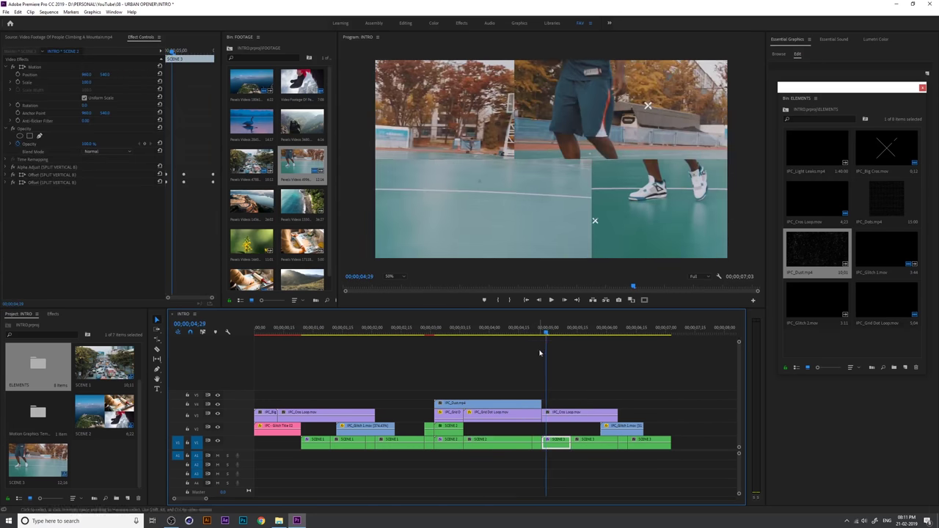
Step: Turn off opacity keyframing on the IPC_Dust.mp4 clip and set its blend mode to Screen
{"action": "left_click", "coordinate": [512, 405]}
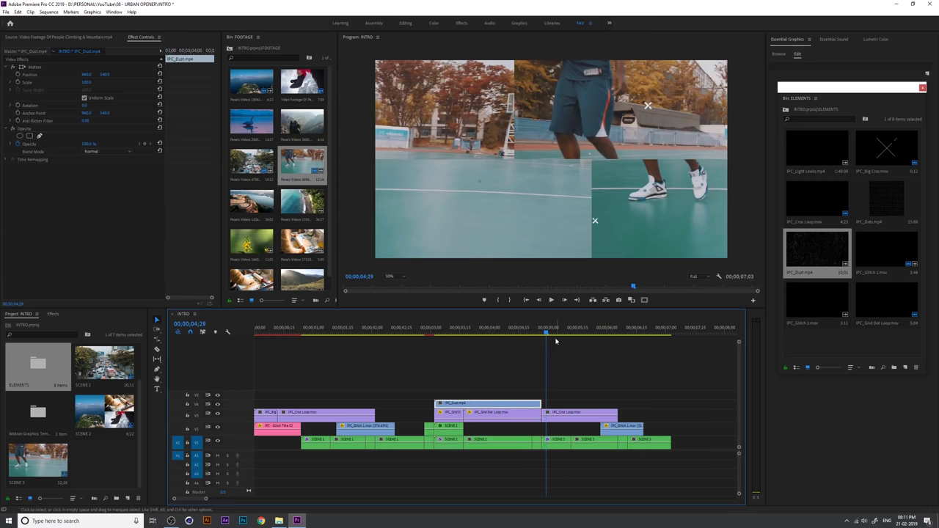
{"action": "left_click", "coordinate": [504, 332]}
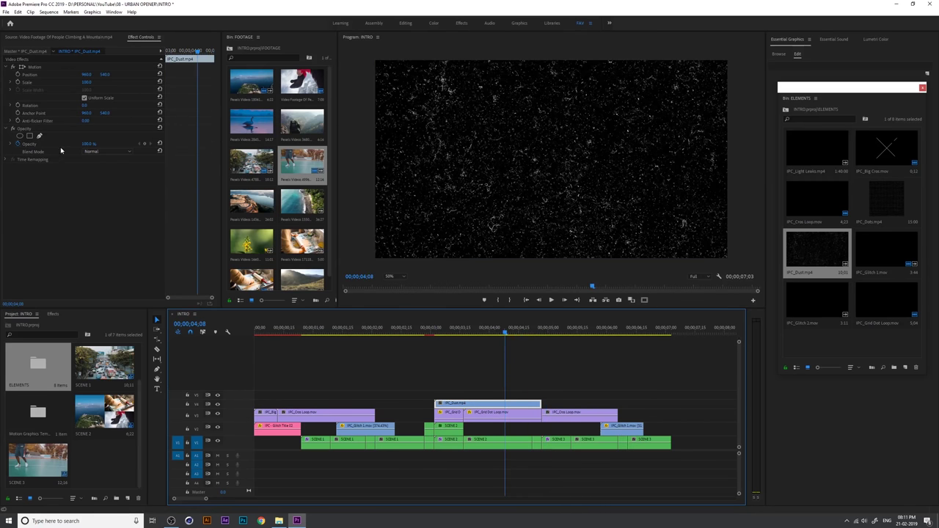
{"action": "left_click", "coordinate": [24, 145]}
{"action": "left_click", "coordinate": [99, 151]}
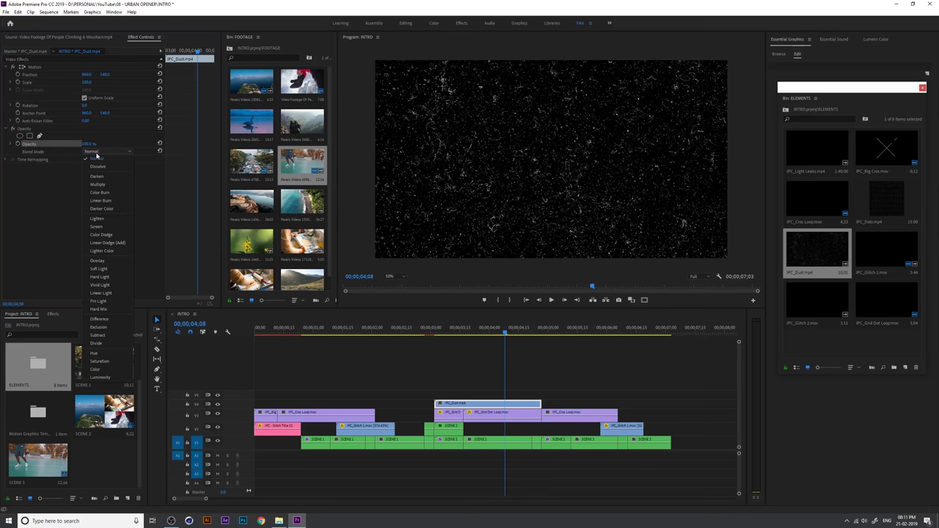
{"action": "left_click", "coordinate": [107, 228]}
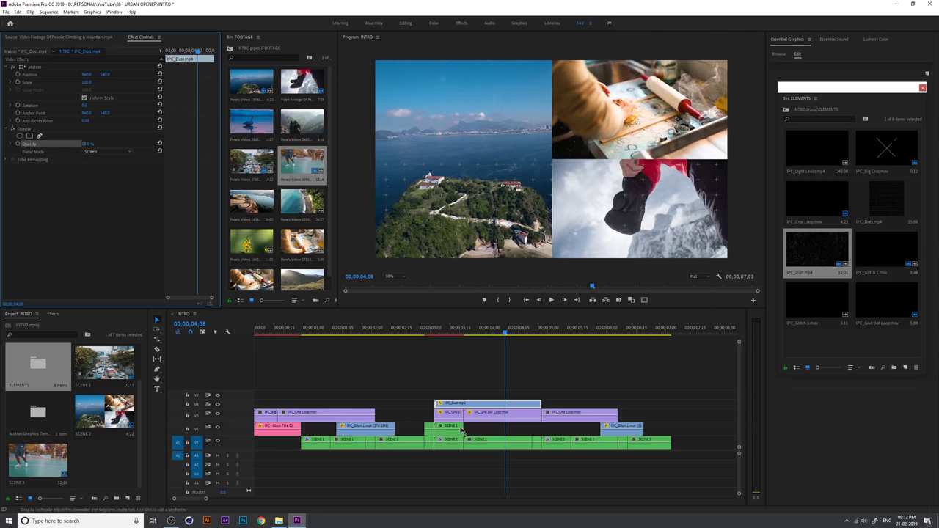
Step: Check the dust overlay on SCENE 2, adjust the IPC_Dust.mp4 clip's opacity and save the project
{"action": "left_click", "coordinate": [498, 334]}
{"action": "left_click_drag", "start_coordinate": [499, 333], "coordinate": [513, 395]}
{"action": "left_click", "coordinate": [515, 405]}
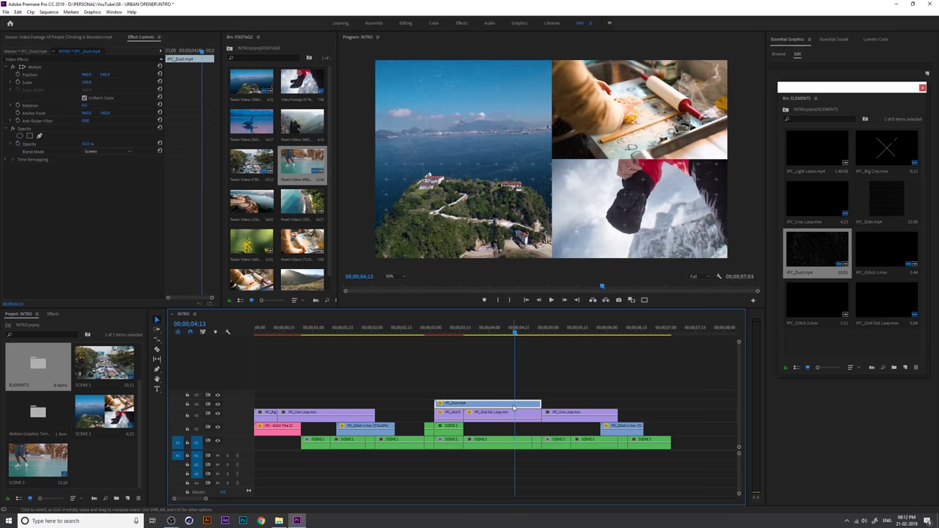
{"action": "left_click", "coordinate": [89, 143]}
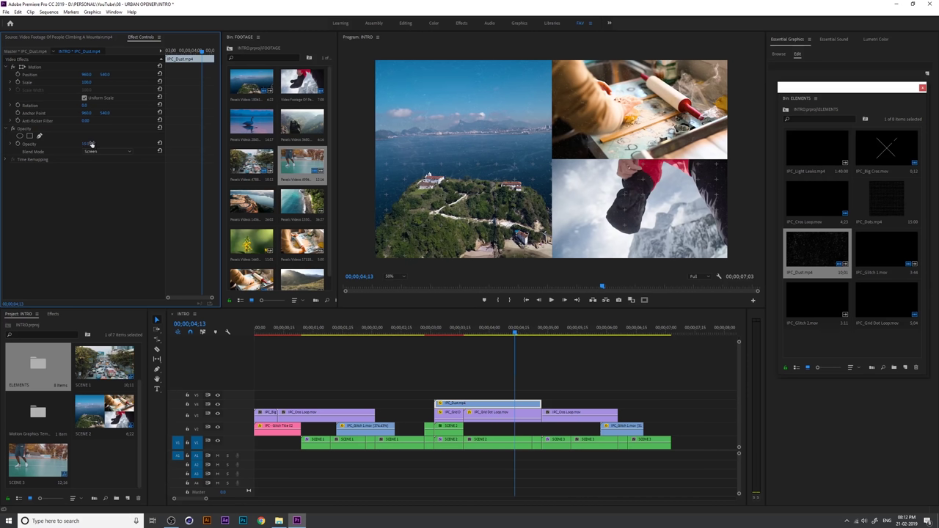
{"action": "left_click", "coordinate": [89, 143]}
{"action": "key", "text": "Return"}
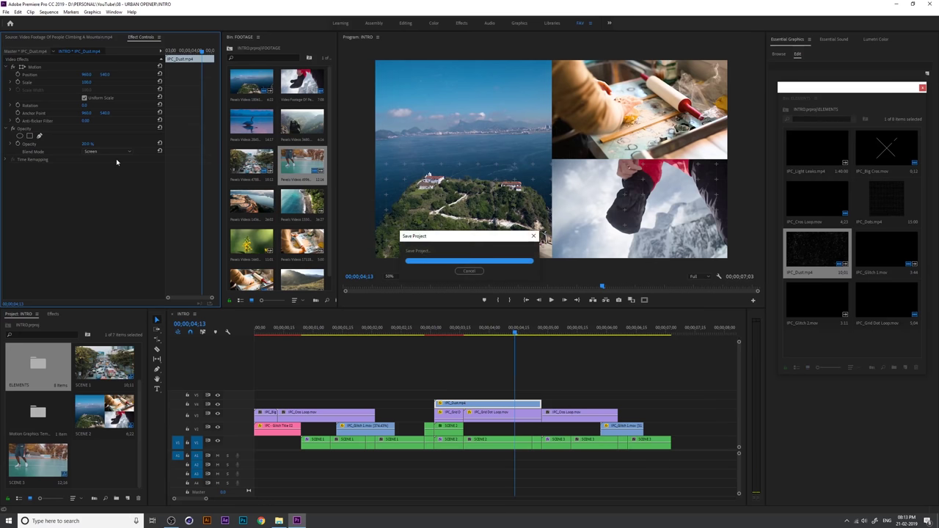
Step: Play back SCENE 2 from about 00;00;03;01 to check the dust overlay's strength
{"action": "left_click", "coordinate": [552, 300]}
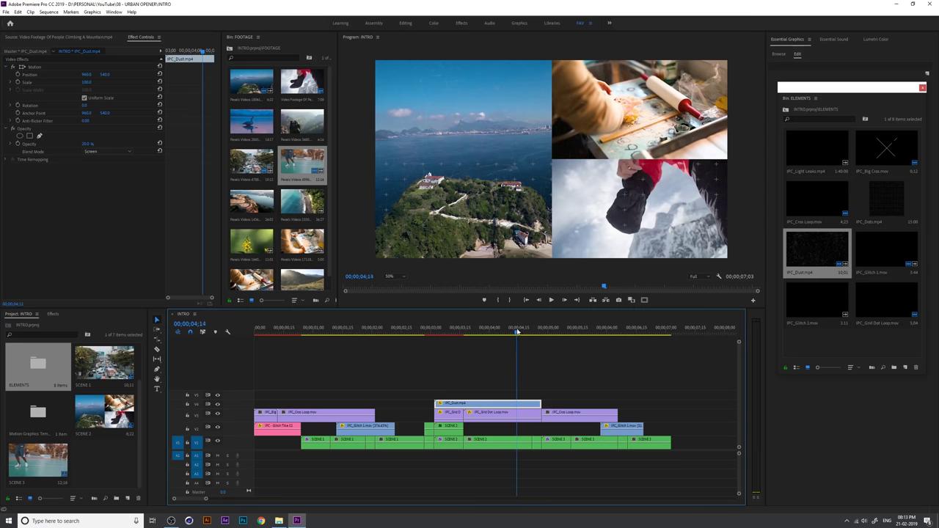
{"action": "left_click_drag", "start_coordinate": [514, 331], "coordinate": [433, 346]}
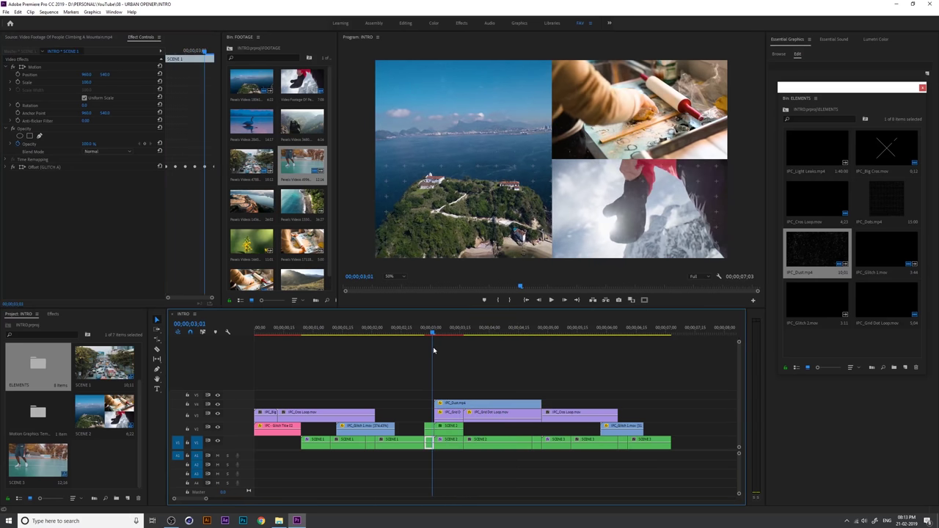
{"action": "key", "text": "space"}
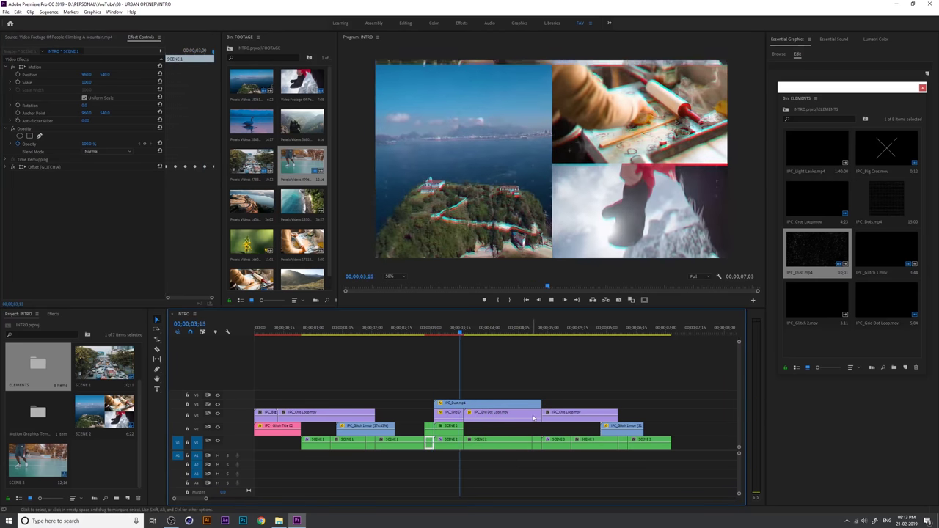
{"action": "key", "text": "space"}
Step: Readjust the IPC_Dust.mp4 clip's opacity, replay from about 00;00;02;15 and save the project
{"action": "left_click", "coordinate": [503, 403]}
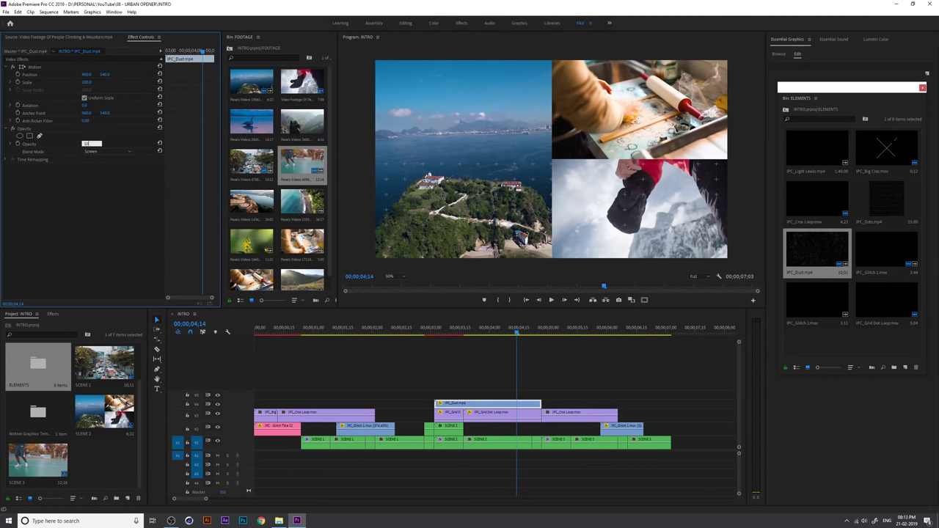
{"action": "left_click_drag", "start_coordinate": [496, 334], "coordinate": [402, 334]}
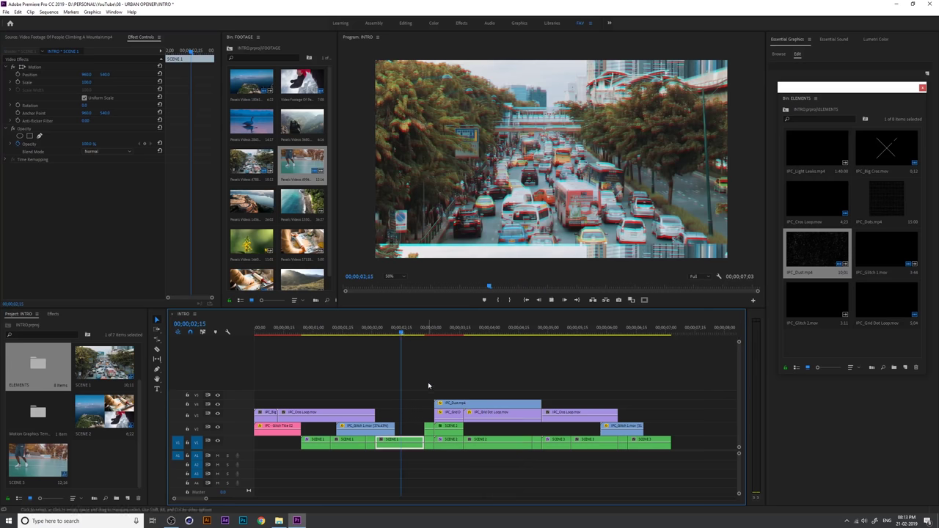
{"action": "key", "text": "space"}
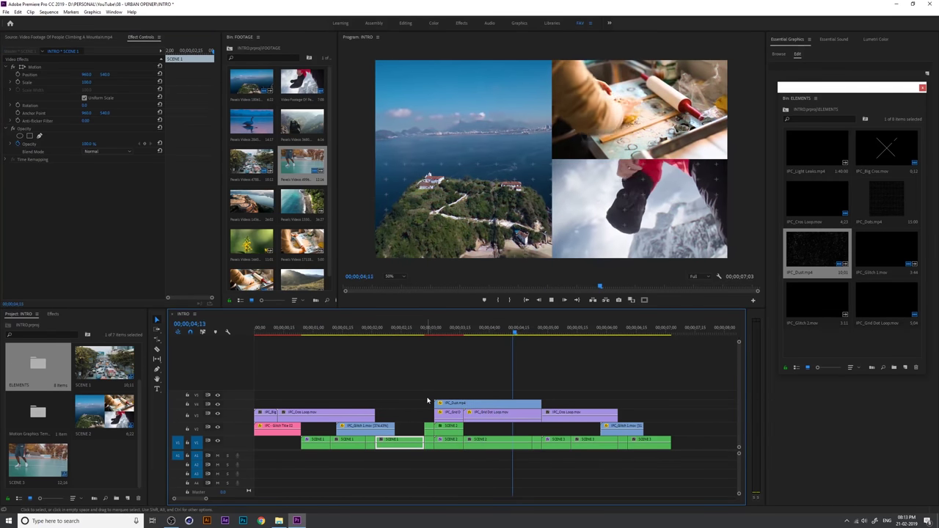
{"action": "key", "text": "space"}
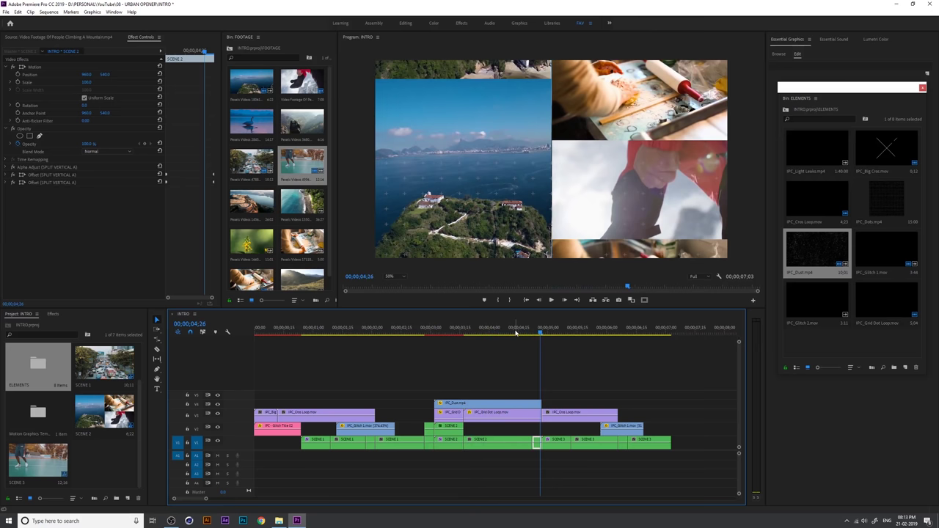
{"action": "key", "text": "ctrl+s"}
Step: Place the IPC_Big Cros.mov clip on V5 over the SCENE 1 to SCENE 2 transition near 00;00;03;00 and preview it
{"action": "left_click", "coordinate": [813, 198]}
{"action": "left_click", "coordinate": [840, 152]}
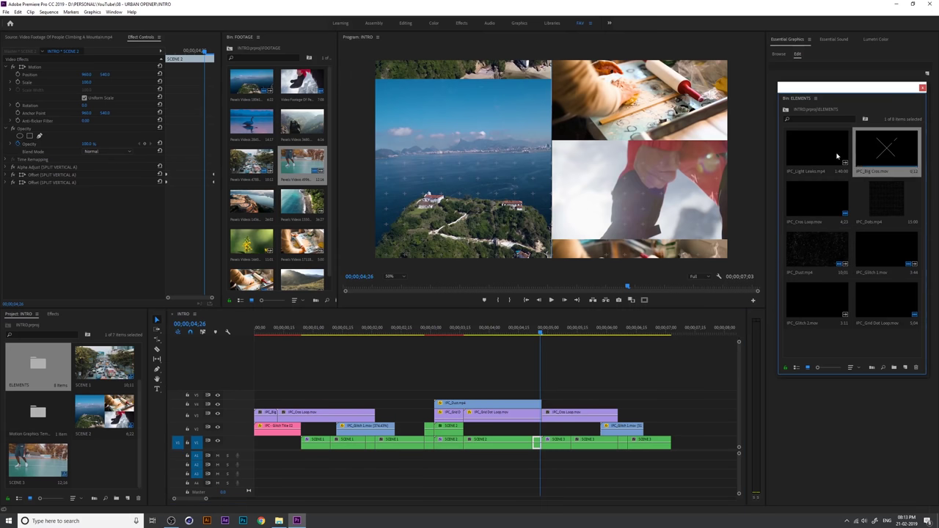
{"action": "left_click_drag", "start_coordinate": [539, 331], "coordinate": [437, 359]}
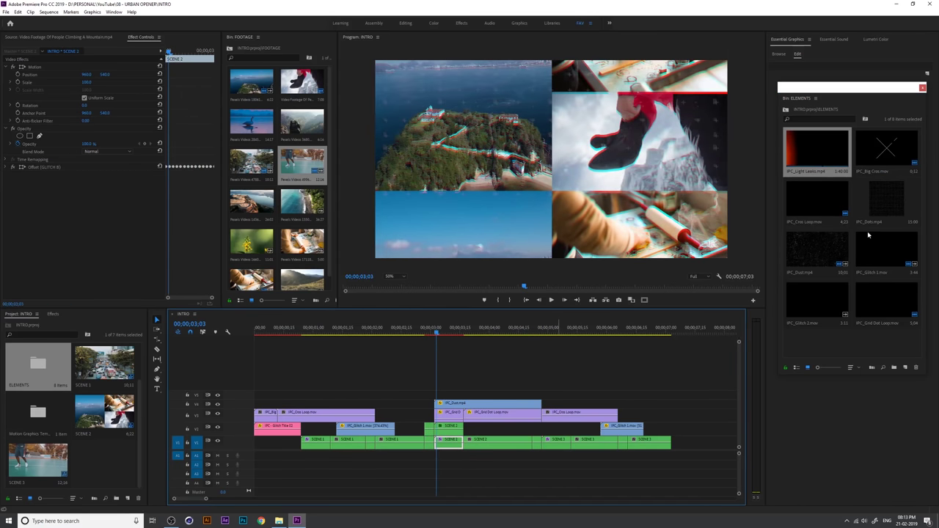
{"action": "left_click_drag", "start_coordinate": [885, 151], "coordinate": [425, 394]}
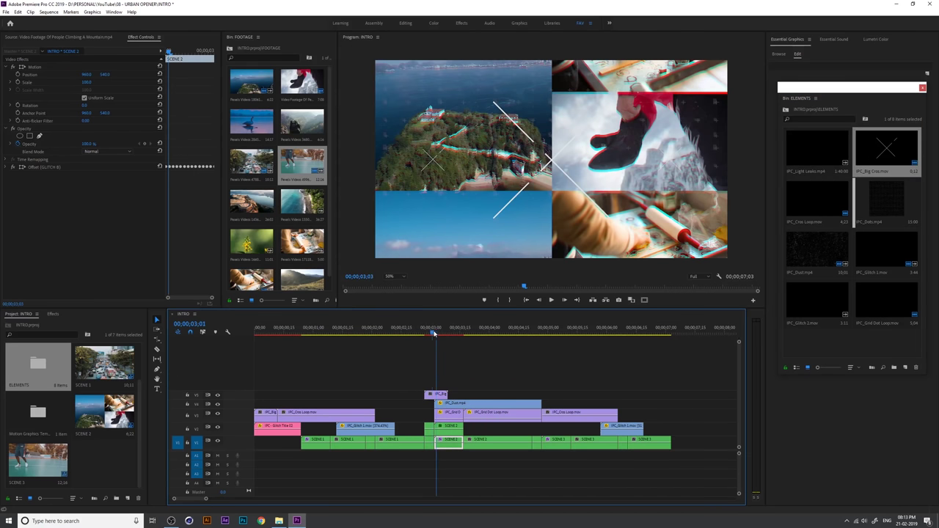
{"action": "left_click", "coordinate": [409, 336]}
{"action": "key", "text": "space"}
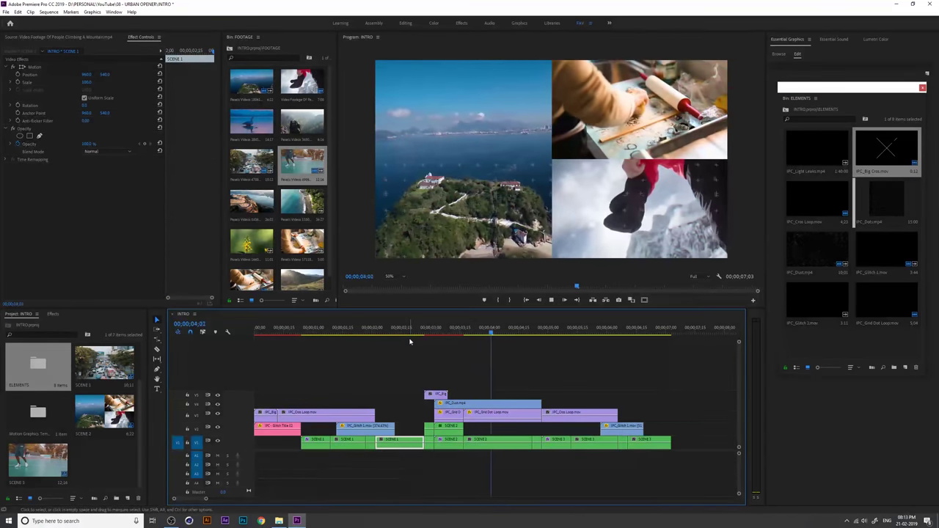
{"action": "key", "text": "space"}
Step: Duplicate the IPC_Big Cros.mov clip on V5 over the SCENE 2 to SCENE 3 transition near 00;00;04;24, preview it and save the project
{"action": "left_click_drag", "start_coordinate": [436, 330], "coordinate": [537, 357]}
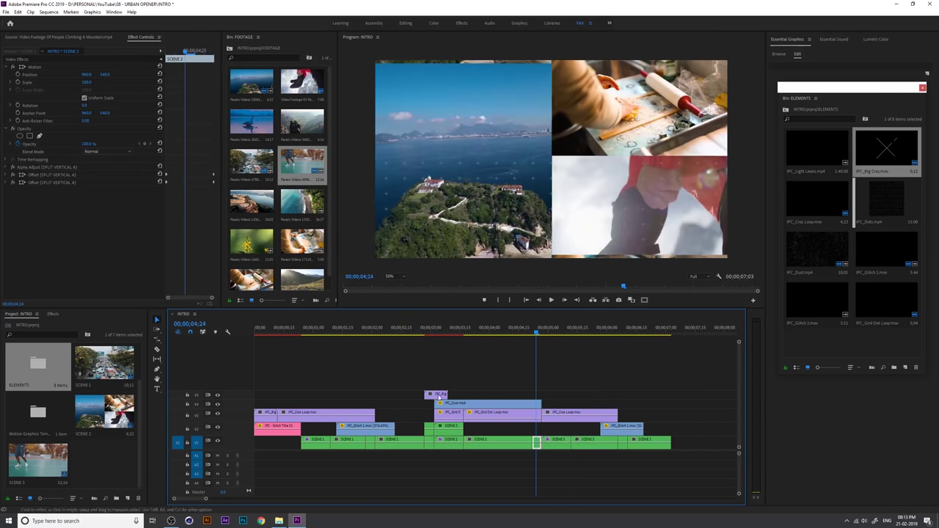
{"action": "left_click_drag", "start_coordinate": [440, 395], "coordinate": [544, 394]}
{"action": "left_click", "coordinate": [524, 340]}
{"action": "key", "text": "space"}
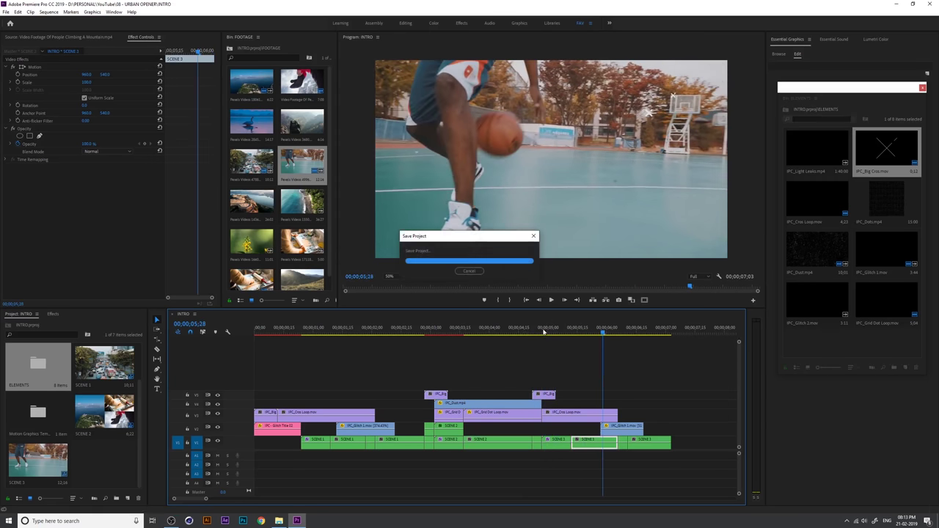
{"action": "left_click", "coordinate": [544, 332]}
{"action": "left_click", "coordinate": [551, 393]}
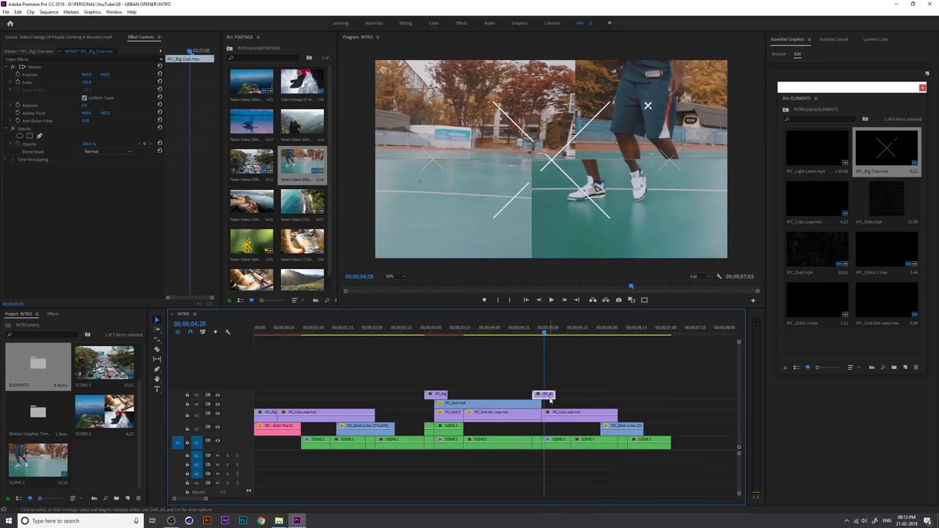
Step: Scale the second IPC_Big Cros.mov clip on V5 to 40 and move it up to where the split footage meets
{"action": "left_click_drag", "start_coordinate": [87, 82], "coordinate": [53, 83]}
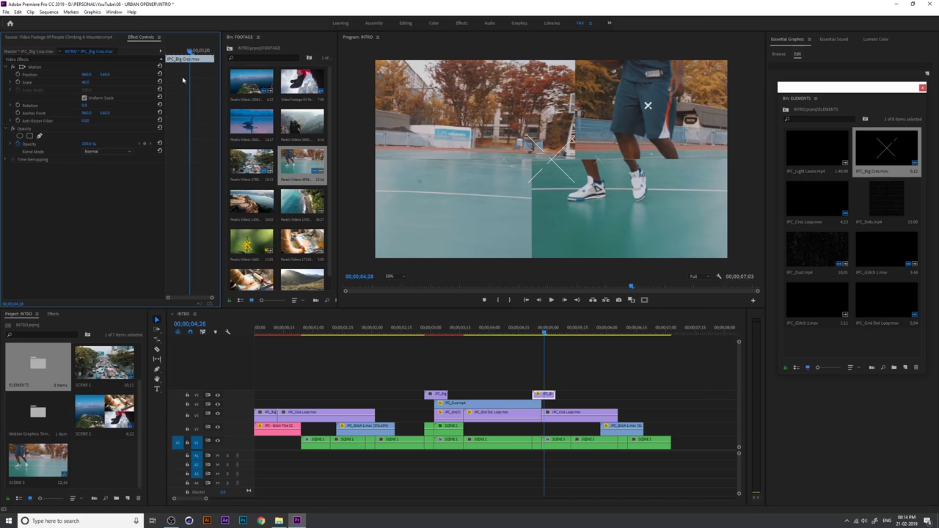
{"action": "mouse_move", "coordinate": [106, 75]}
{"action": "left_mouse_down"}
{"action": "mouse_move", "coordinate": [98, 74]}
{"action": "mouse_move", "coordinate": [159, 75]}
{"action": "mouse_move", "coordinate": [105, 74]}
{"action": "left_mouse_up"}
{"action": "mouse_move", "coordinate": [544, 332]}
{"action": "left_mouse_down"}
{"action": "mouse_move", "coordinate": [530, 332]}
{"action": "mouse_move", "coordinate": [540, 332]}
{"action": "left_mouse_up"}
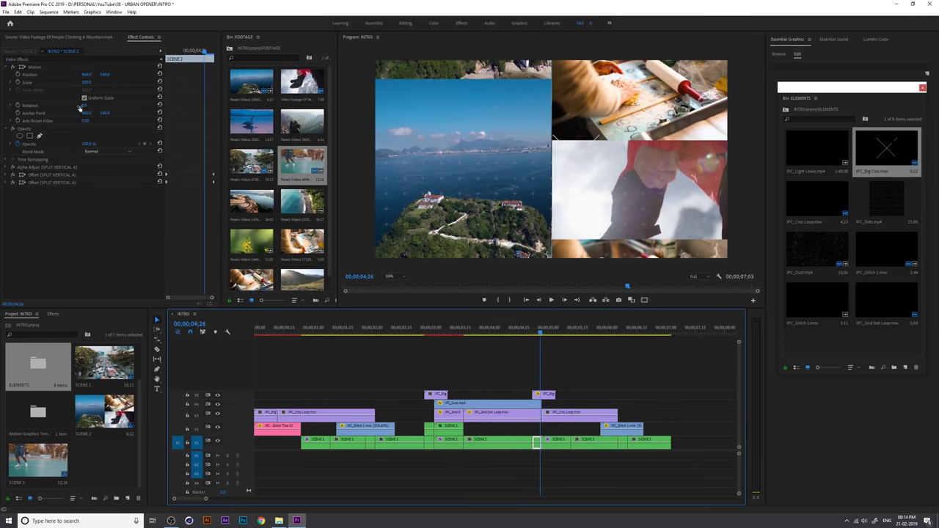
{"action": "left_click_drag", "start_coordinate": [86, 74], "coordinate": [107, 76]}
{"action": "key", "text": "ctrl+z"}
{"action": "left_click", "coordinate": [543, 395]}
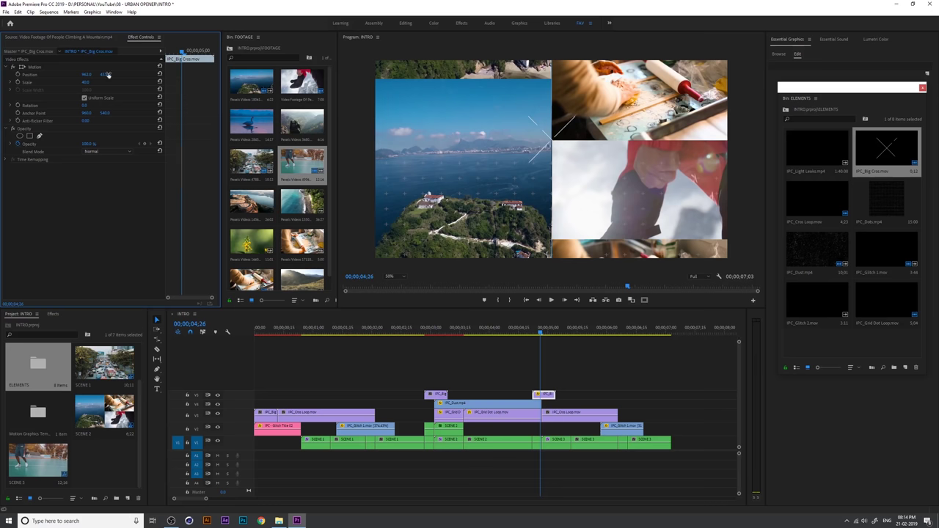
Step: Play back the SCENE 2 to SCENE 3 and SCENE 1 to SCENE 2 transitions to check the cross overlays
{"action": "left_click", "coordinate": [532, 336]}
{"action": "key", "text": "space"}
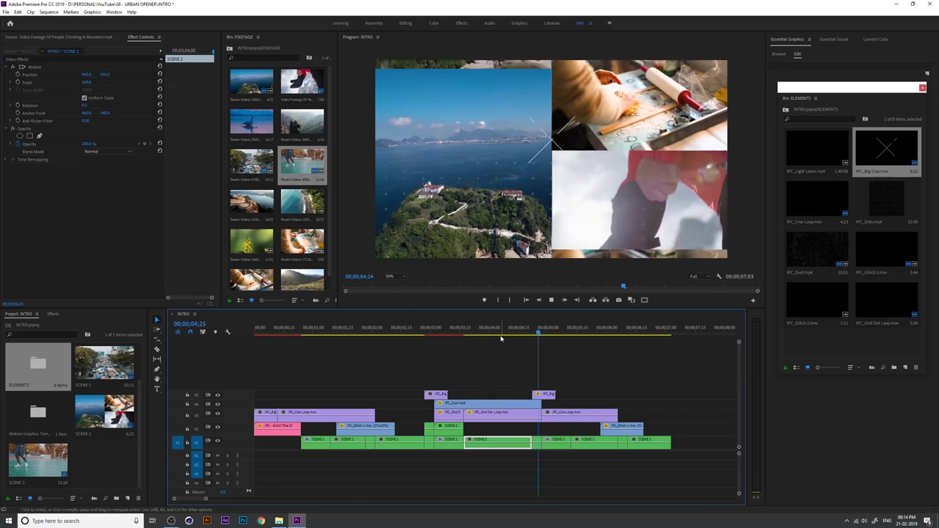
{"action": "left_click_drag", "start_coordinate": [553, 335], "coordinate": [432, 350]}
{"action": "key", "text": "shift+Left"}
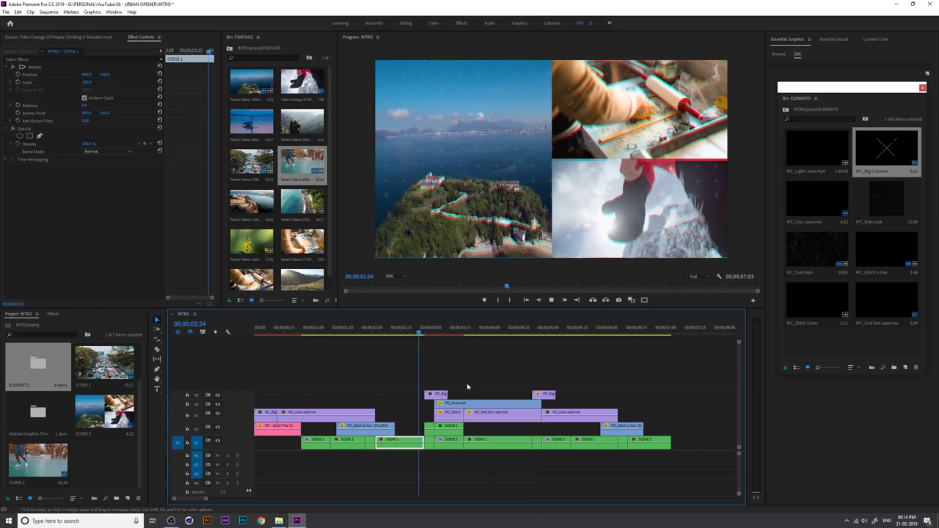
{"action": "key", "text": "space"}
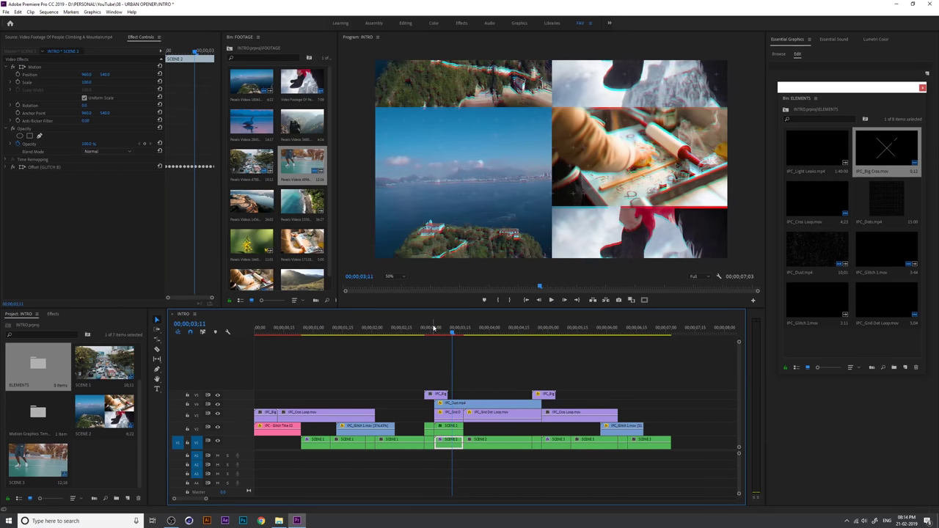
Step: Scale the first IPC_Big Cros.mov clip on V5, near 00;00;03;01, down to about 50 and save the project
{"action": "left_click", "coordinate": [433, 328]}
{"action": "left_click", "coordinate": [431, 393]}
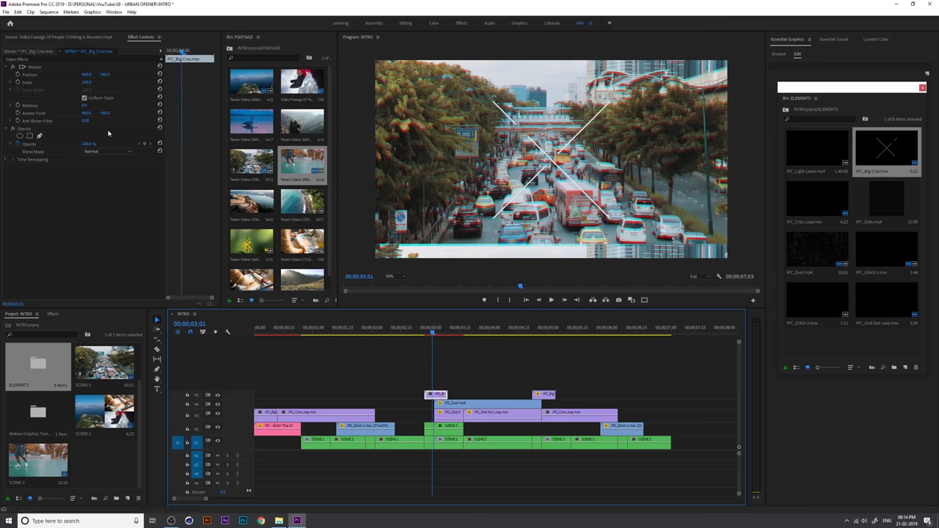
{"action": "left_click_drag", "start_coordinate": [85, 82], "coordinate": [65, 82]}
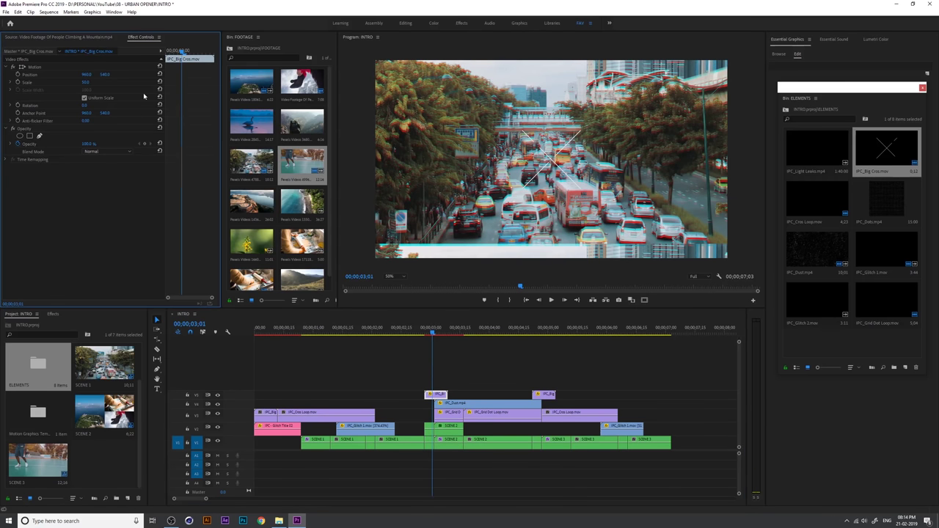
{"action": "key", "text": "ctrl+s"}
Step: Play the INTRO sequence from the start and examine the opening glitch title with its big cross clip
{"action": "left_click_drag", "start_coordinate": [433, 331], "coordinate": [221, 356]}
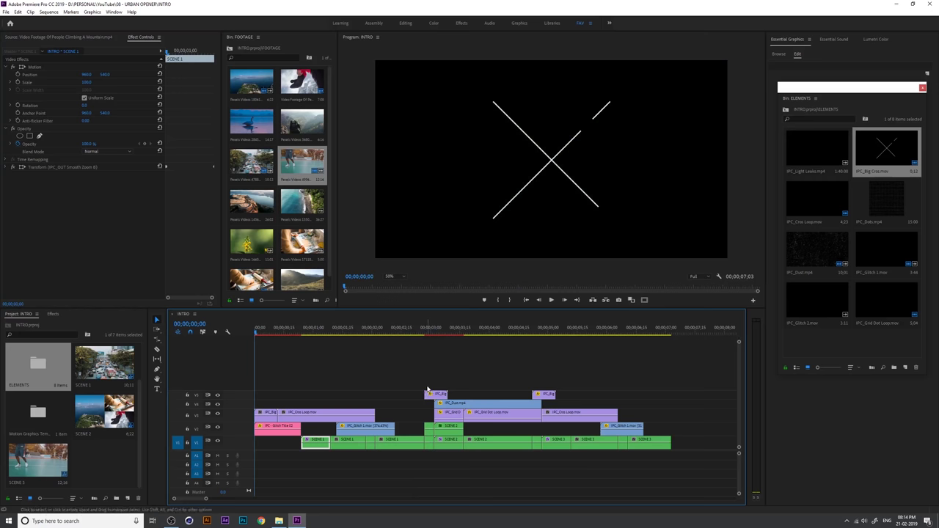
{"action": "key", "text": "space"}
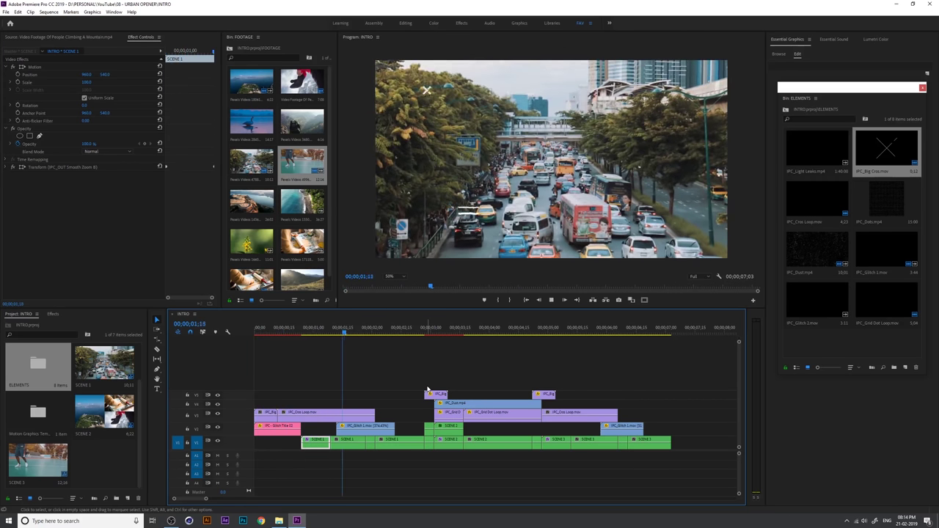
{"action": "key", "text": "space"}
{"action": "left_click", "coordinate": [279, 427]}
{"action": "left_click", "coordinate": [274, 334]}
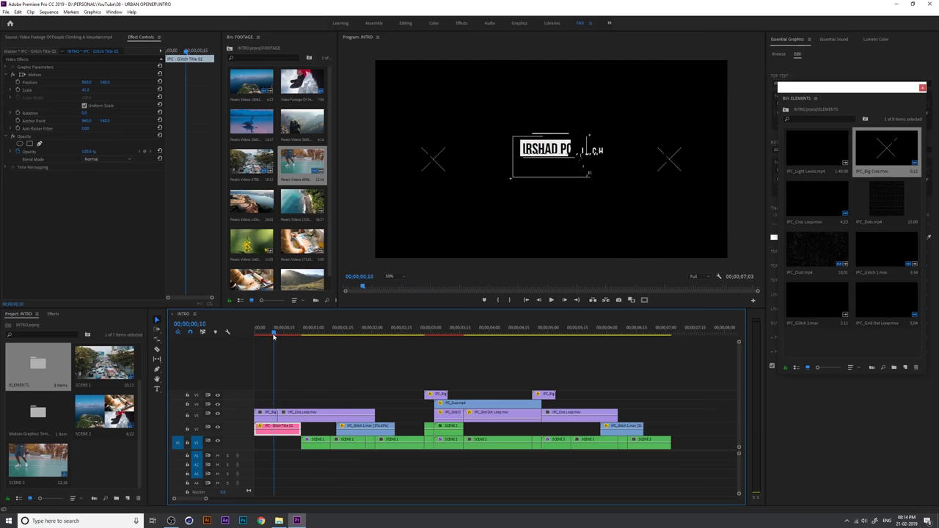
{"action": "key", "text": "Left"}
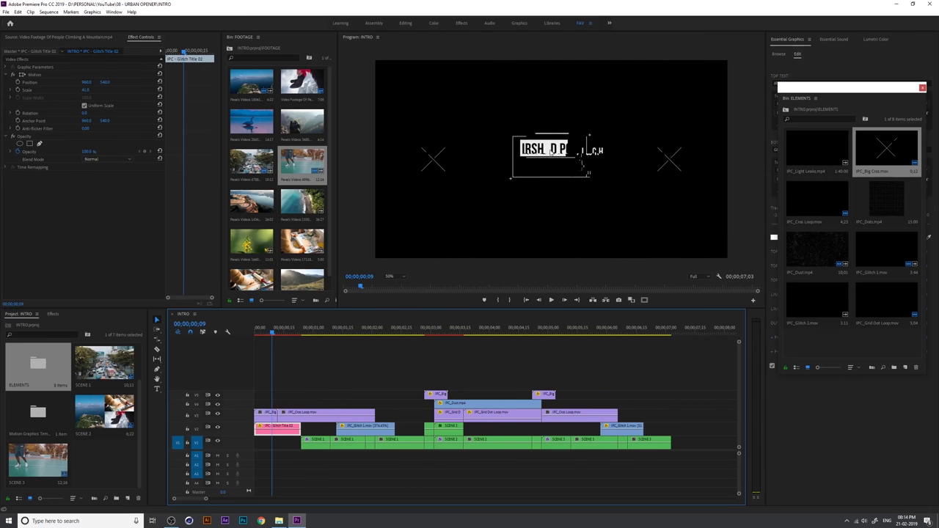
{"action": "left_click", "coordinate": [437, 164]}
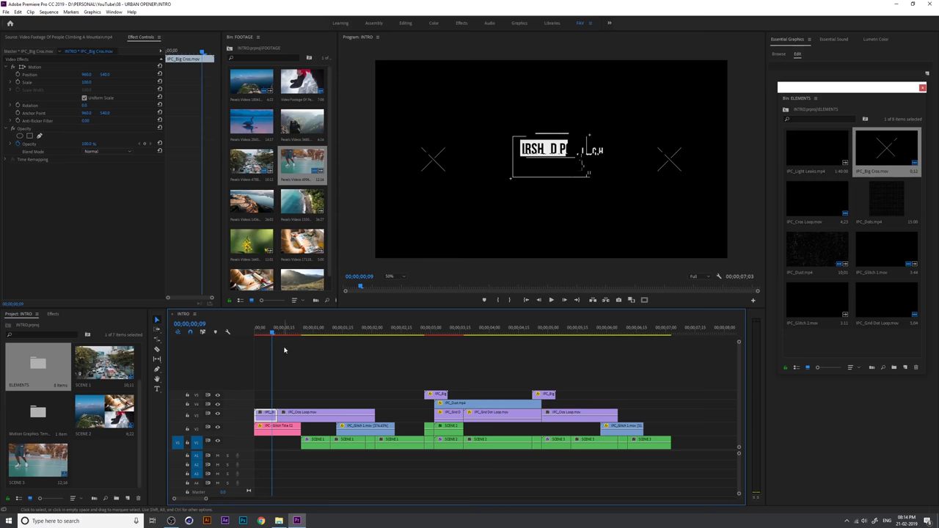
{"action": "left_click_drag", "start_coordinate": [278, 333], "coordinate": [305, 338]}
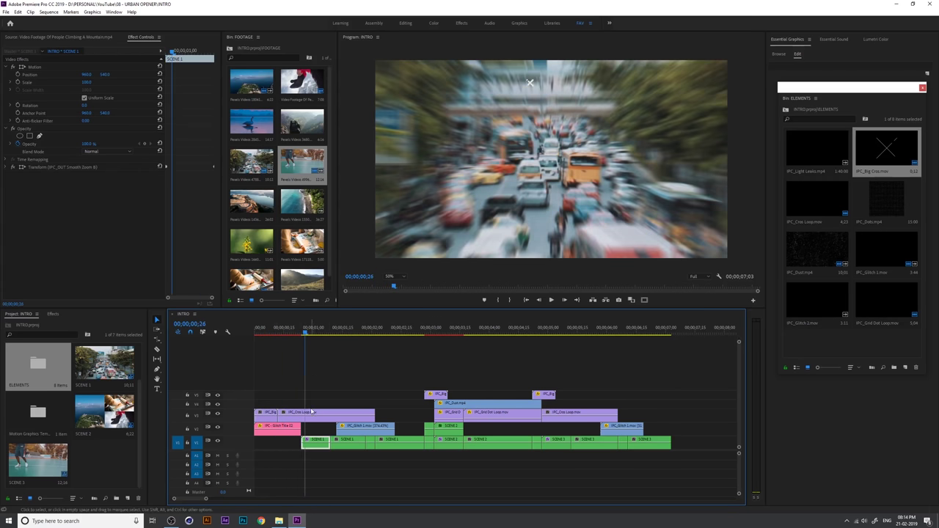
Step: Examine the cross loop, IPC_Glitch 1.mov and scene clips from SCENE 1 through to SCENE 3 at 00;00;05;14
{"action": "left_click", "coordinate": [311, 404]}
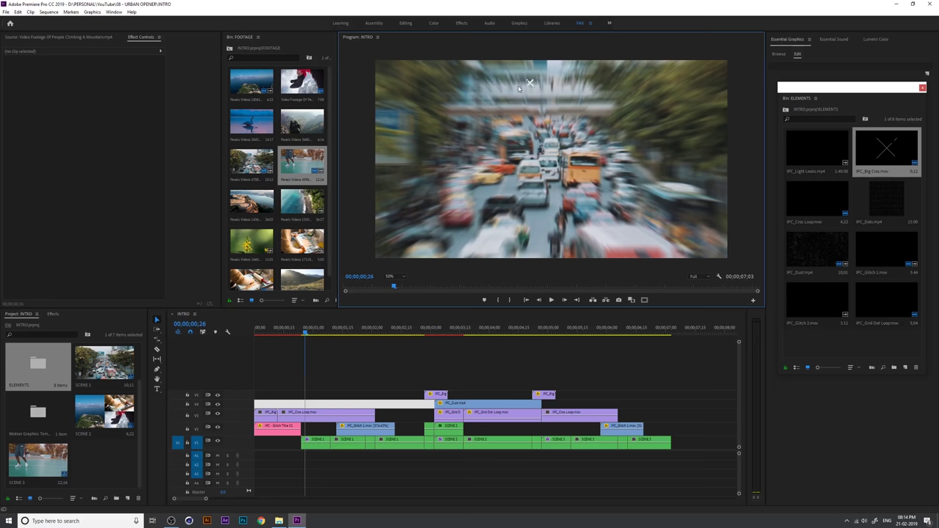
{"action": "left_click", "coordinate": [321, 427]}
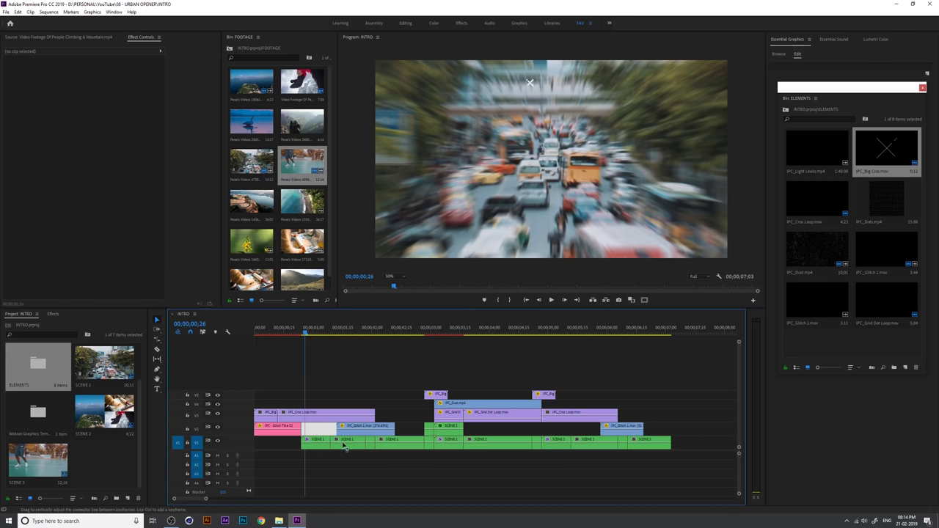
{"action": "left_click", "coordinate": [315, 440]}
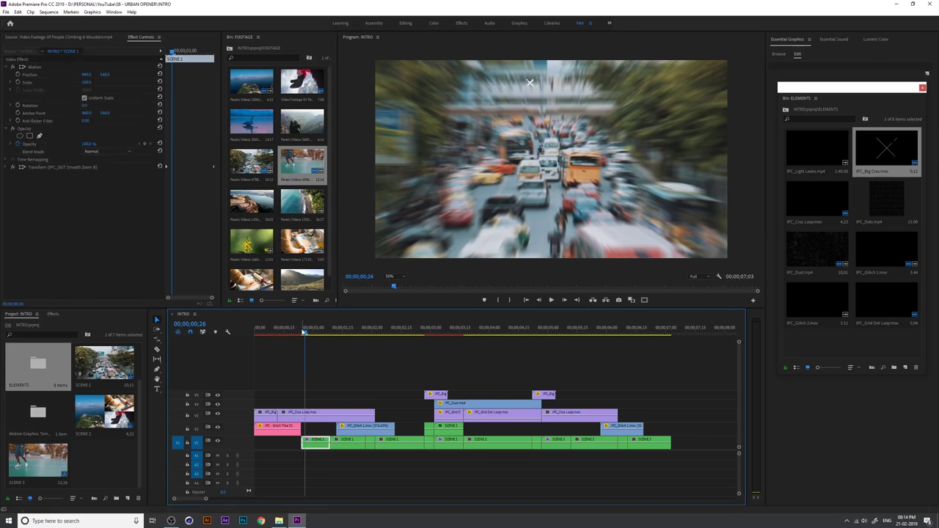
{"action": "left_click_drag", "start_coordinate": [304, 332], "coordinate": [349, 350]}
{"action": "left_click", "coordinate": [352, 427]}
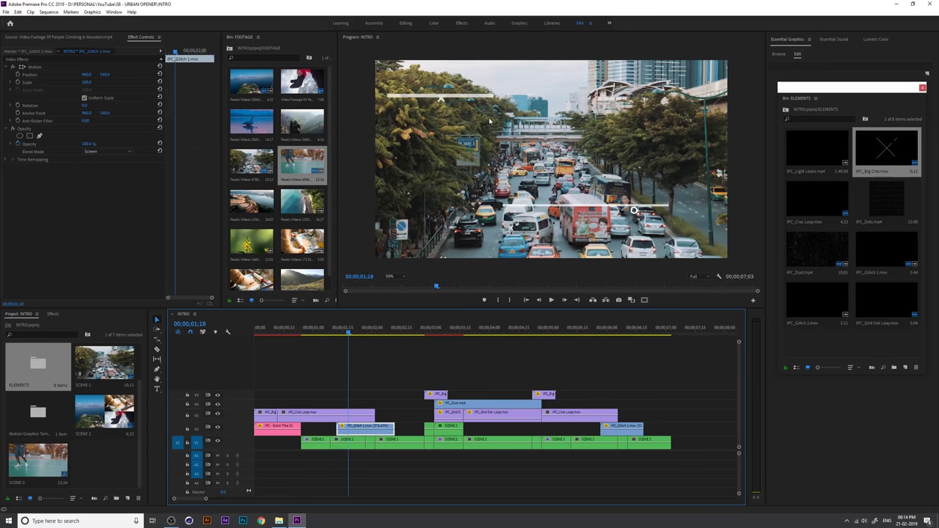
{"action": "left_click", "coordinate": [371, 442]}
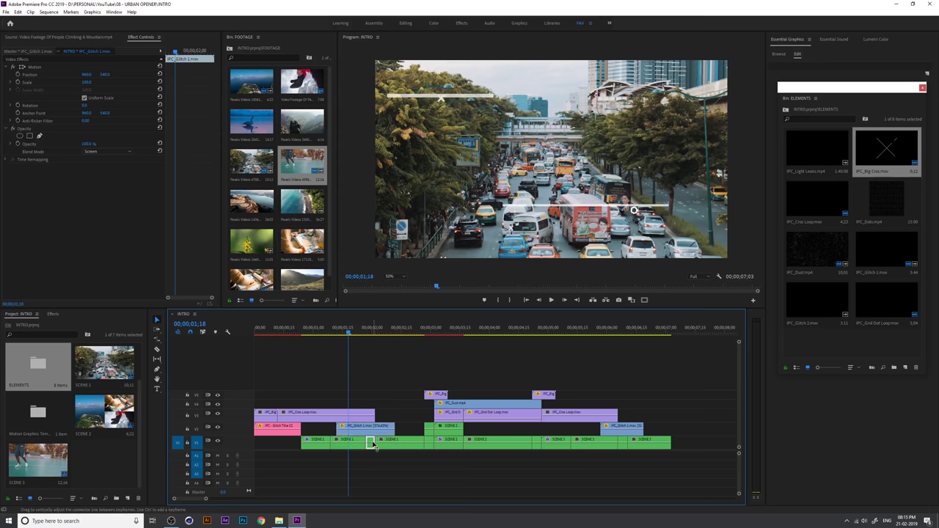
{"action": "left_click_drag", "start_coordinate": [351, 335], "coordinate": [576, 348]}
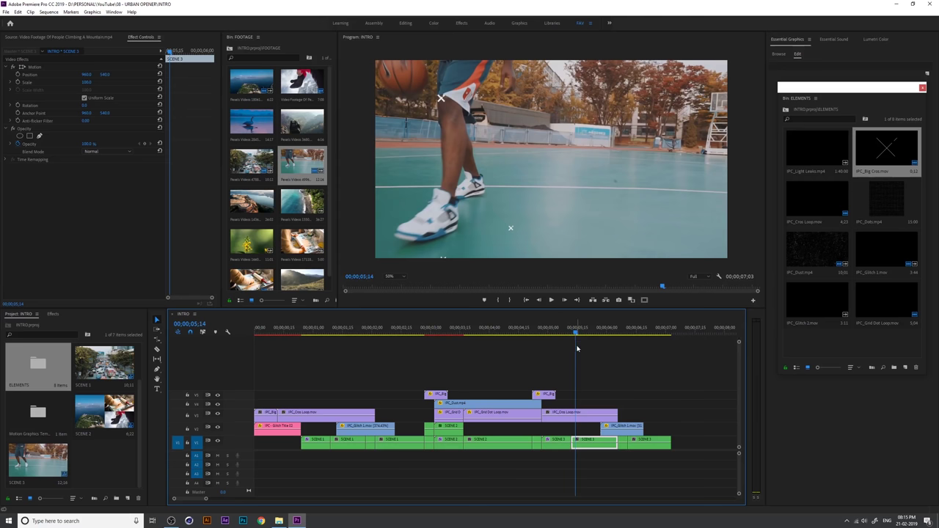
Step: Close the floating ELEMENTS bin, show the motion graphics templates and move the playhead to 00;00;02;15 over SCENE 1
{"action": "left_click", "coordinate": [922, 88]}
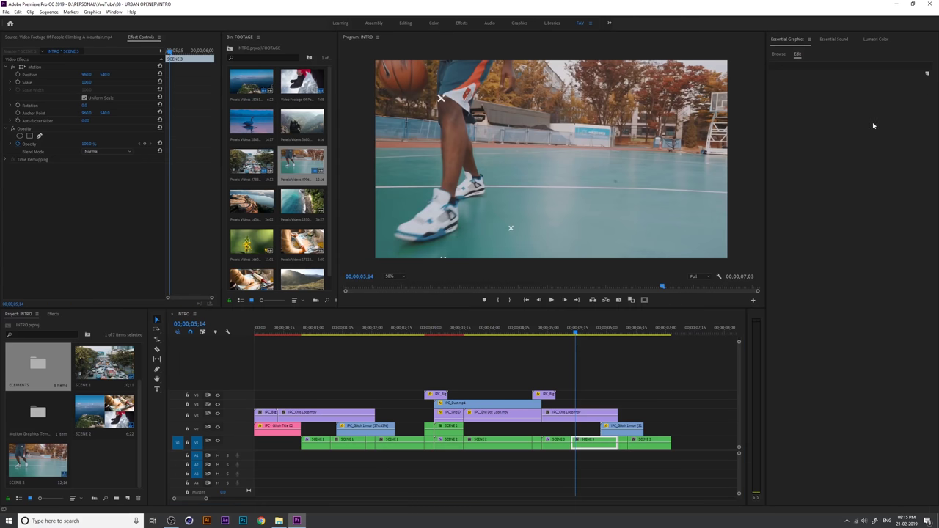
{"action": "left_click", "coordinate": [779, 54]}
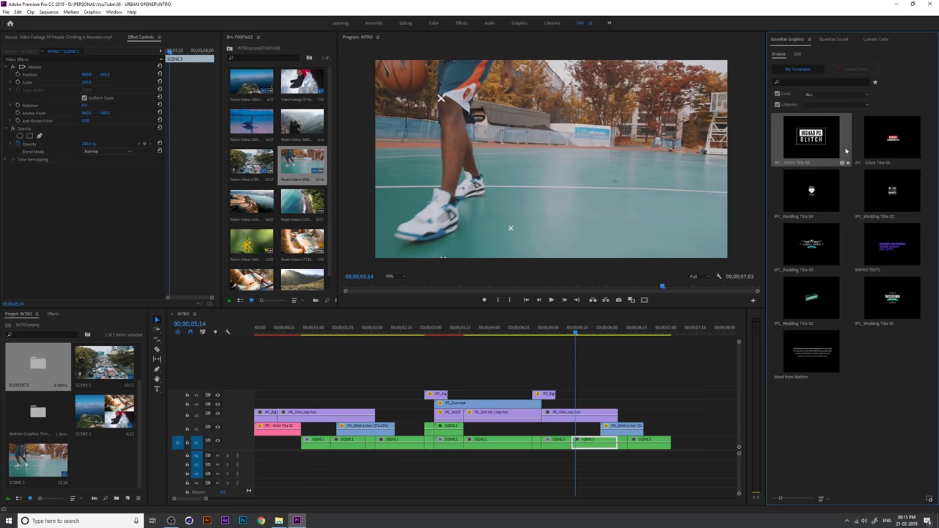
{"action": "left_click_drag", "start_coordinate": [375, 328], "coordinate": [289, 362]}
{"action": "left_click_drag", "start_coordinate": [327, 367], "coordinate": [402, 371]}
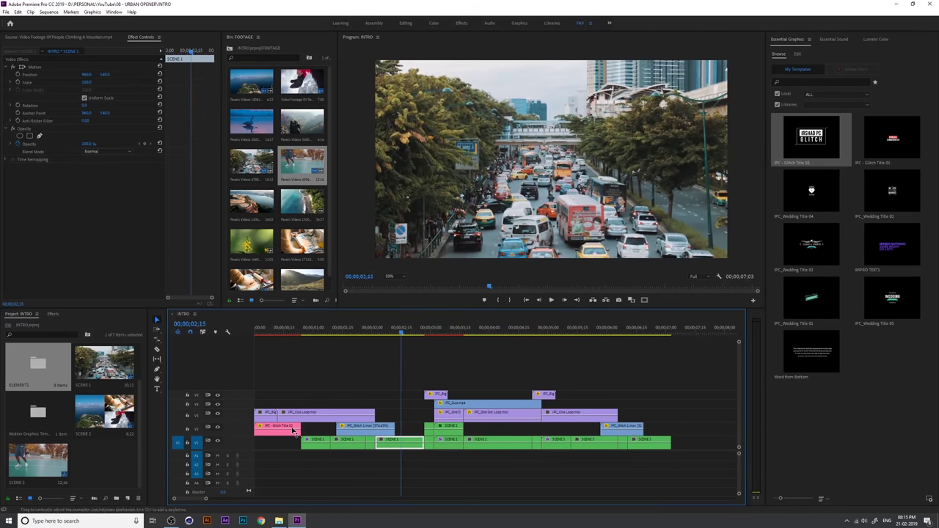
Step: Duplicate the opening IPC - Glitch Title 02 clip onto V4 over SCENE 1, offset by 00;00;01;16, and view it at 00;00;02;06
{"action": "left_click_drag", "start_coordinate": [287, 427], "coordinate": [379, 404]}
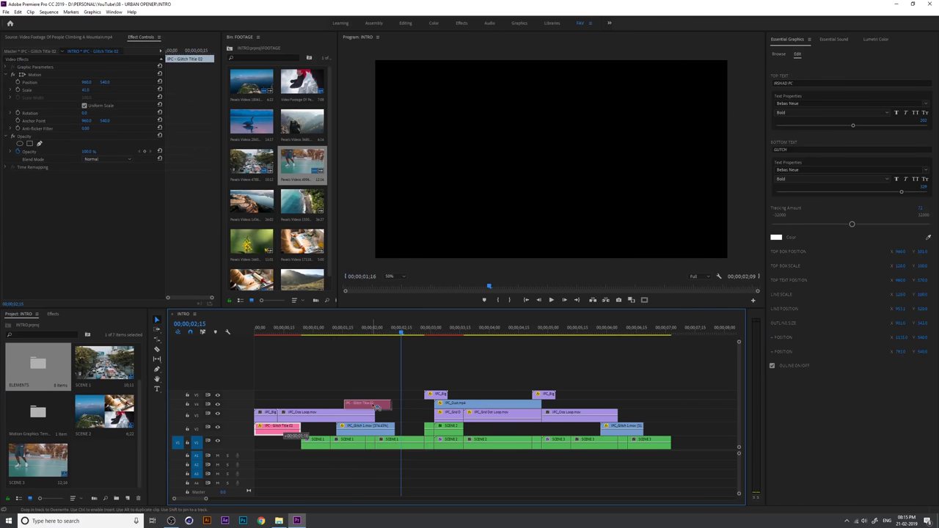
{"action": "left_click", "coordinate": [373, 346]}
{"action": "left_click_drag", "start_coordinate": [339, 330], "coordinate": [384, 331]}
{"action": "left_click", "coordinate": [380, 404]}
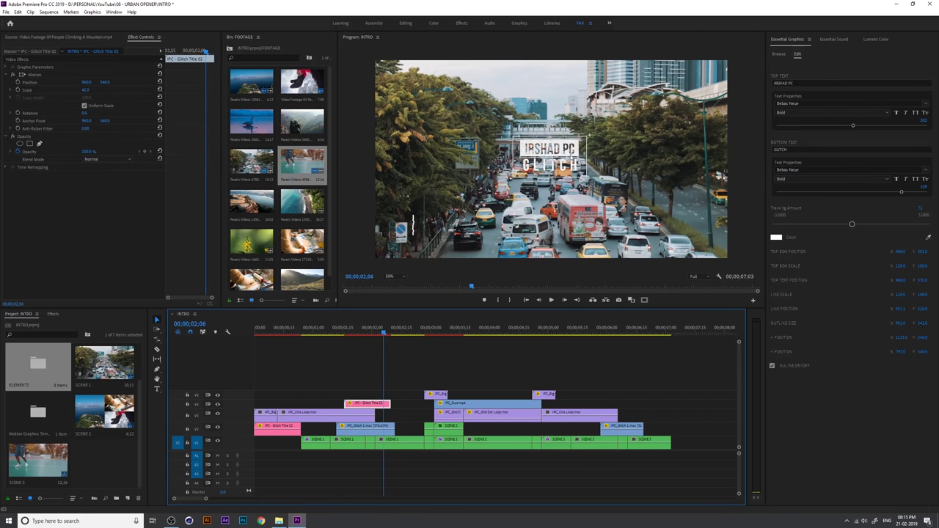
Step: Turn off the duplicated title's outline, scale it down and position it in the frame's lower left at about 376, 915
{"action": "left_click", "coordinate": [772, 366]}
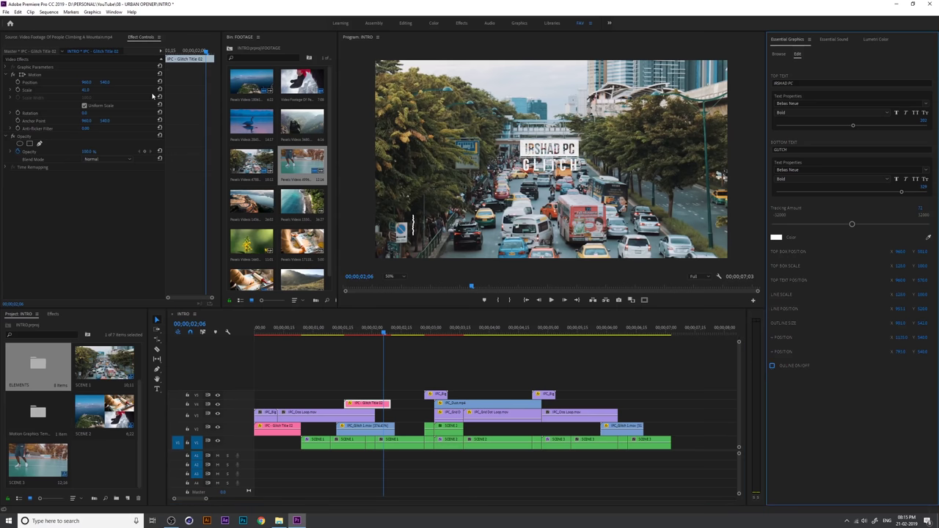
{"action": "left_click_drag", "start_coordinate": [105, 82], "coordinate": [301, 82]}
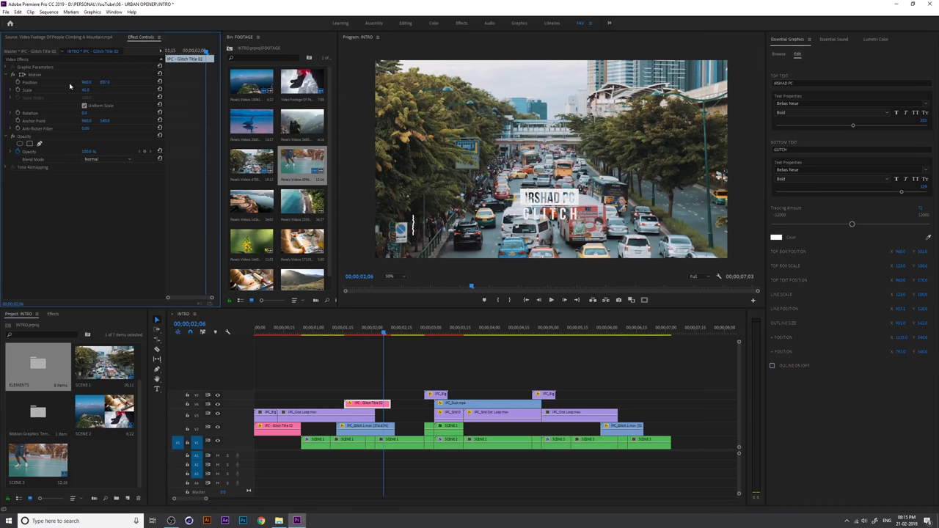
{"action": "left_click_drag", "start_coordinate": [88, 85], "coordinate": [119, 84]}
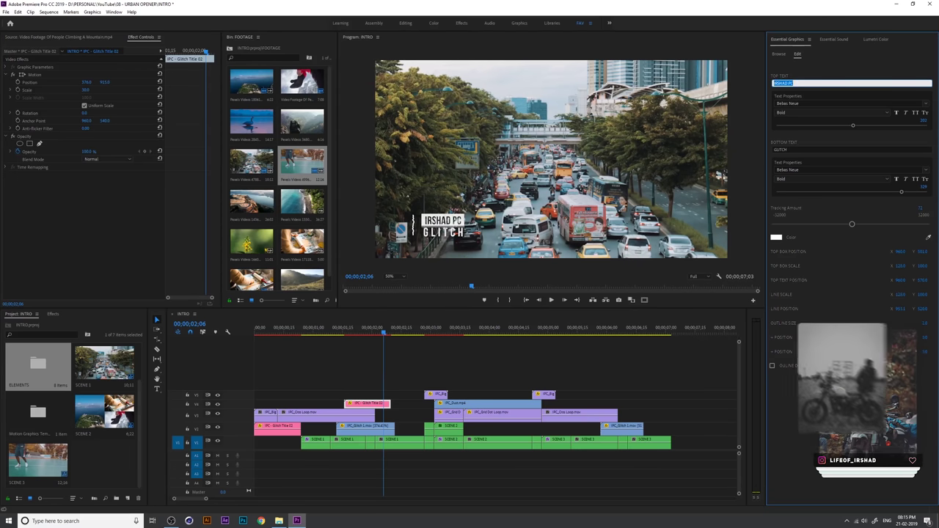
Step: Set the duplicated title's top text to MODERN and its bottom text to PACKS
{"action": "left_click", "coordinate": [798, 83]}
{"action": "type", "text": "MODERN"}
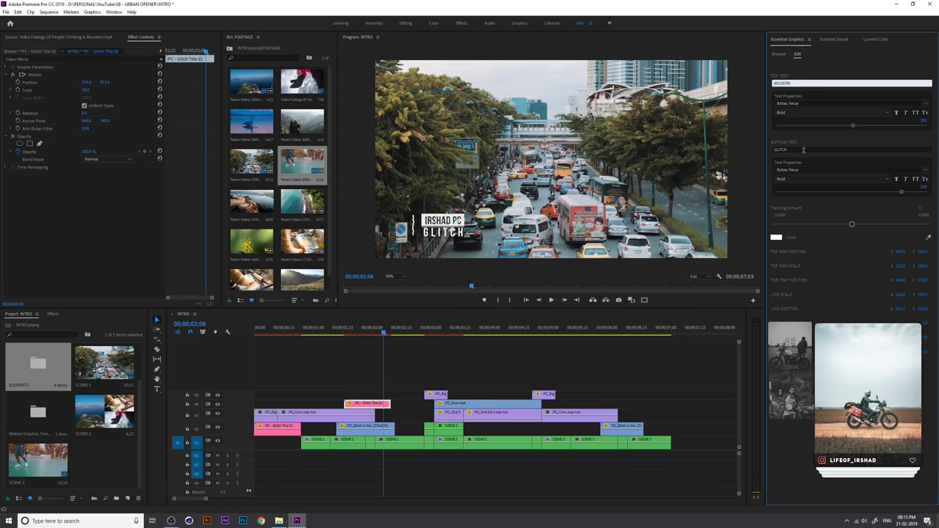
{"action": "key", "text": "Tab"}
{"action": "type", "text": "PACK"}
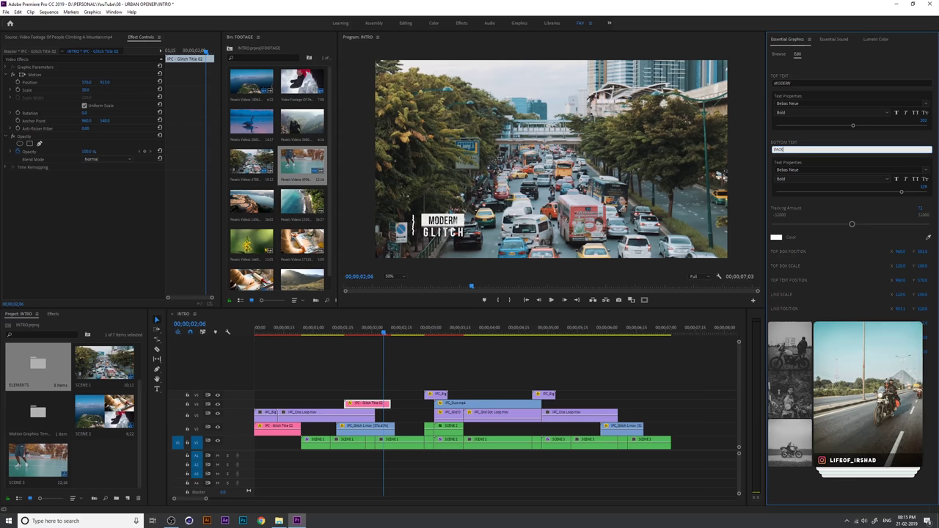
{"action": "left_click", "coordinate": [811, 150]}
{"action": "type", "text": "S"}
{"action": "key", "text": "Return"}
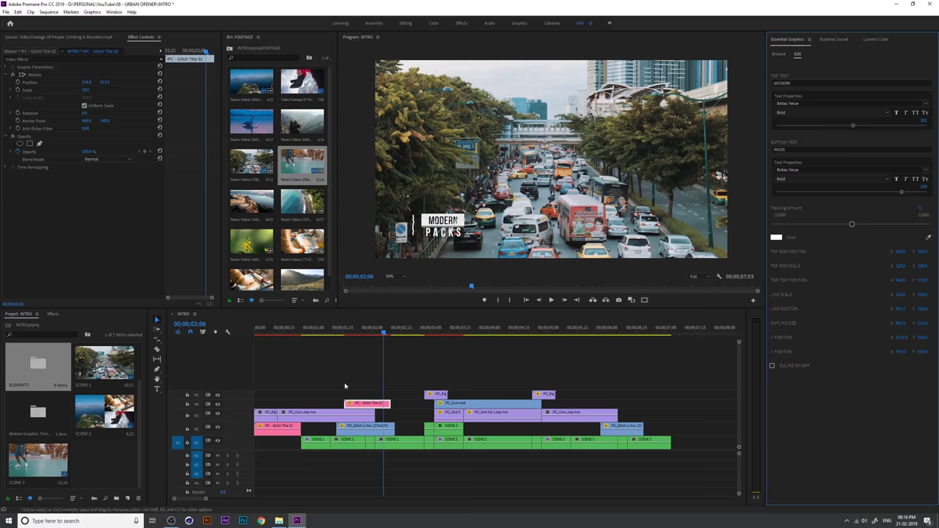
Step: Set the opening title's bottom text to INTROS and play the sequence from the start
{"action": "left_click", "coordinate": [284, 331]}
{"action": "left_click", "coordinate": [277, 429]}
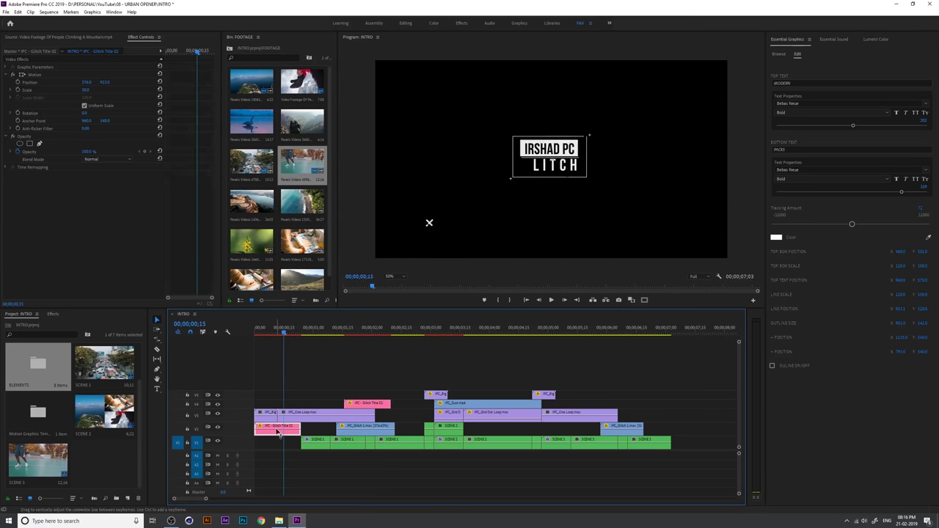
{"action": "left_click", "coordinate": [798, 150]}
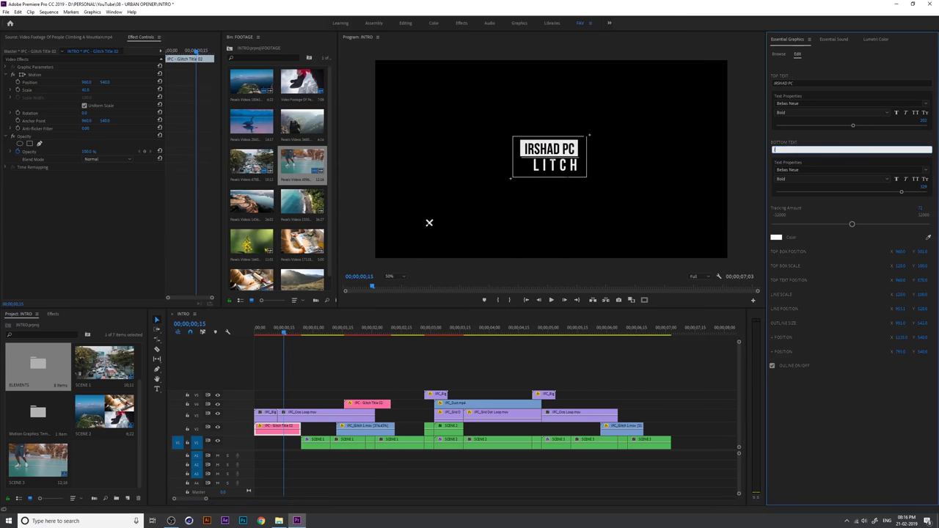
{"action": "type", "text": "INTROS"}
{"action": "key", "text": "Return"}
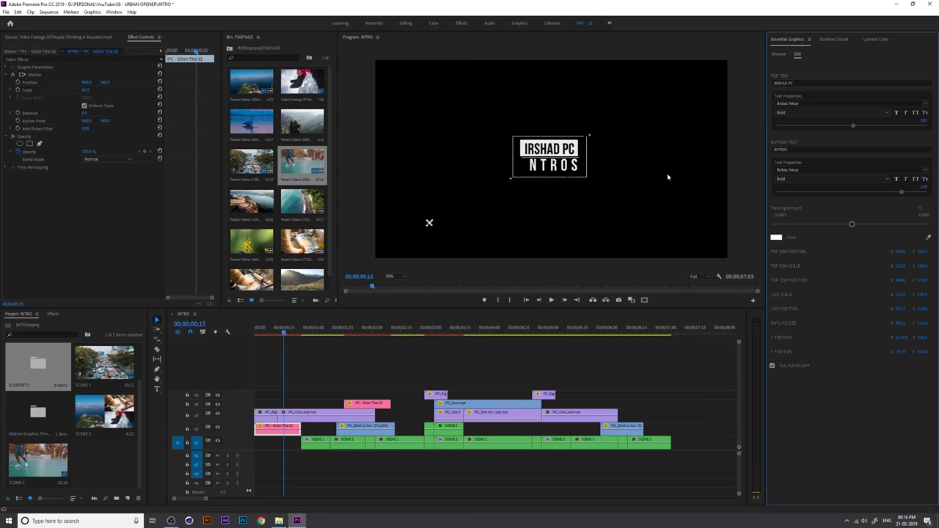
{"action": "left_click_drag", "start_coordinate": [288, 329], "coordinate": [239, 335]}
{"action": "key", "text": "space"}
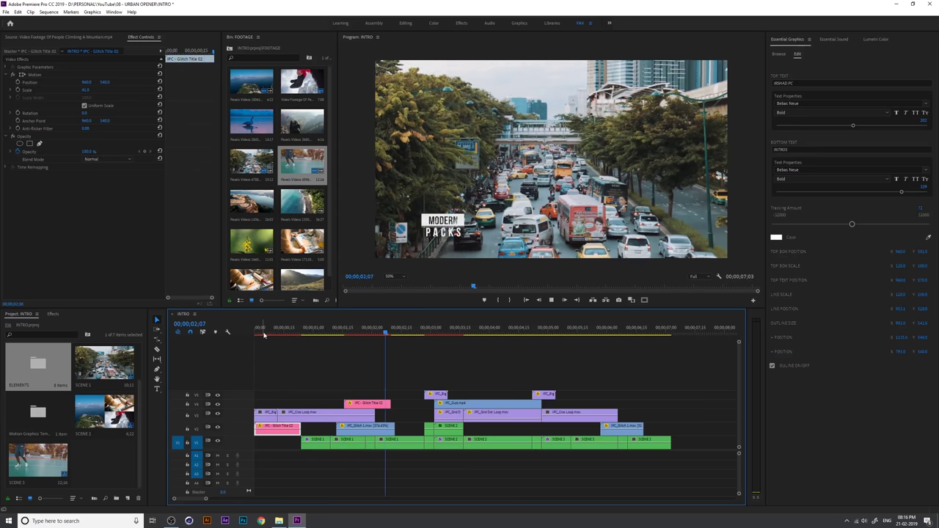
Step: Duplicate the MODERN PACKS glitch title onto V5 over SCENE 2, starting right after the first IPC_Big overlay
{"action": "key", "text": "space"}
{"action": "left_click_drag", "start_coordinate": [348, 337], "coordinate": [472, 356]}
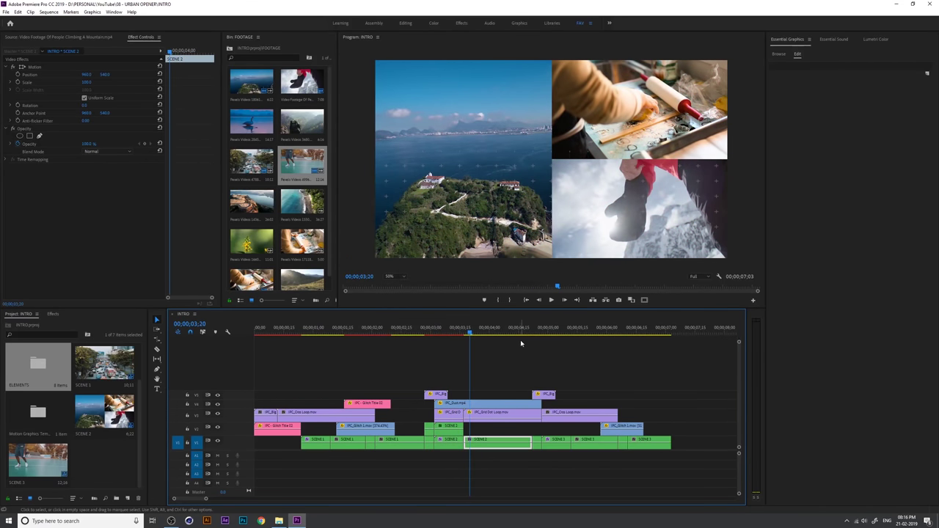
{"action": "left_click_drag", "start_coordinate": [370, 405], "coordinate": [470, 396]}
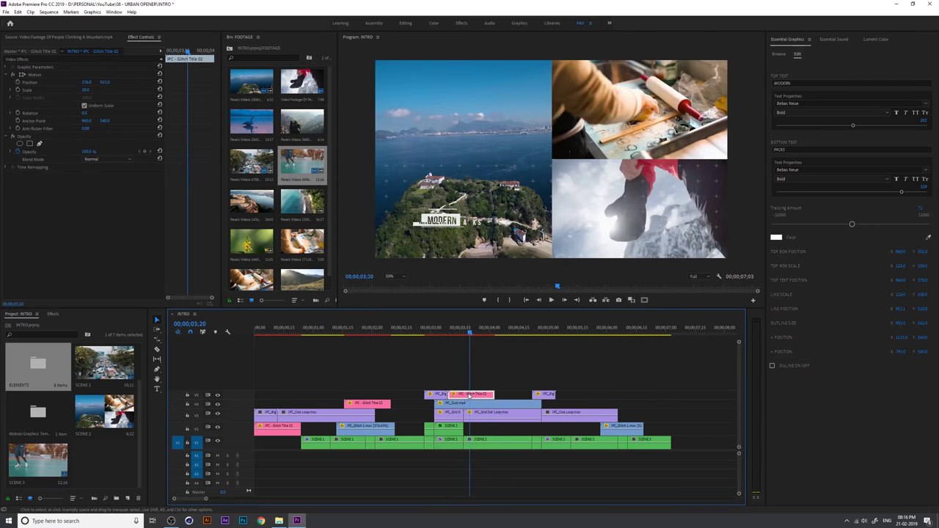
Step: Move the duplicated title to V6, extend it to the end of the second IPC_Big overlay, and preview it
{"action": "left_click_drag", "start_coordinate": [449, 332], "coordinate": [483, 338]}
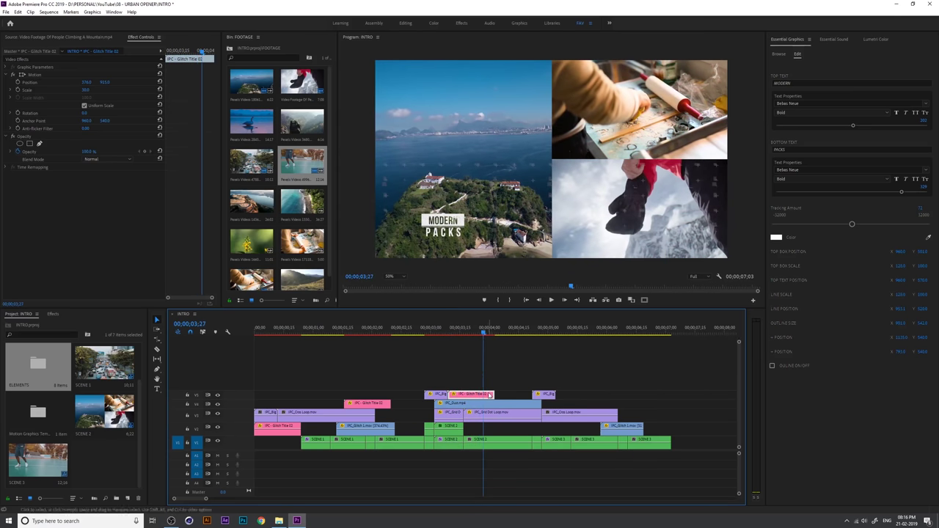
{"action": "left_click_drag", "start_coordinate": [491, 395], "coordinate": [525, 396]}
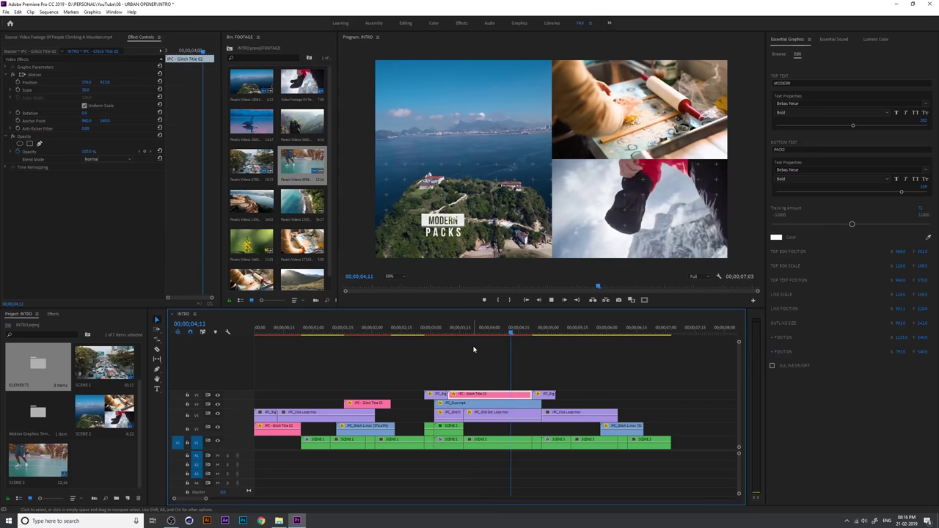
{"action": "key", "text": "space"}
{"action": "left_click_drag", "start_coordinate": [520, 391], "coordinate": [553, 387]}
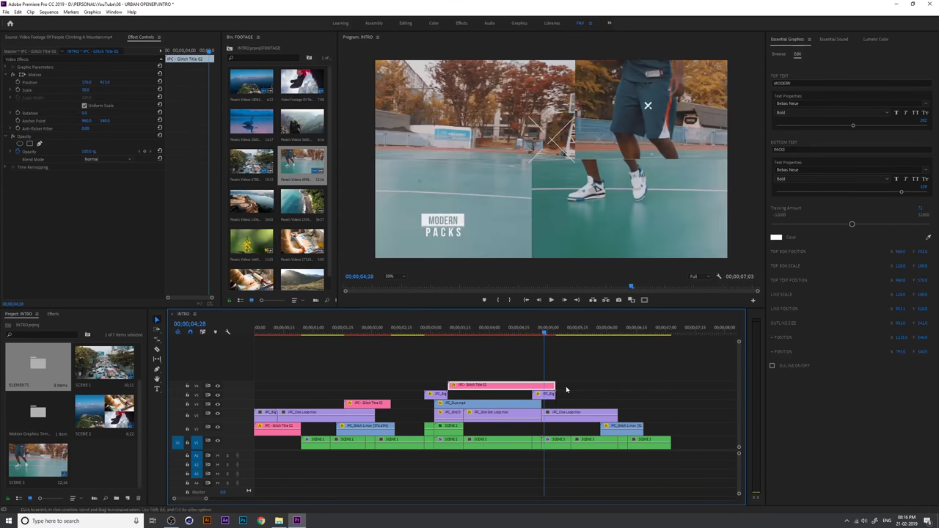
{"action": "key", "text": "space"}
{"action": "key", "text": "space"}
{"action": "left_click", "coordinate": [565, 329]}
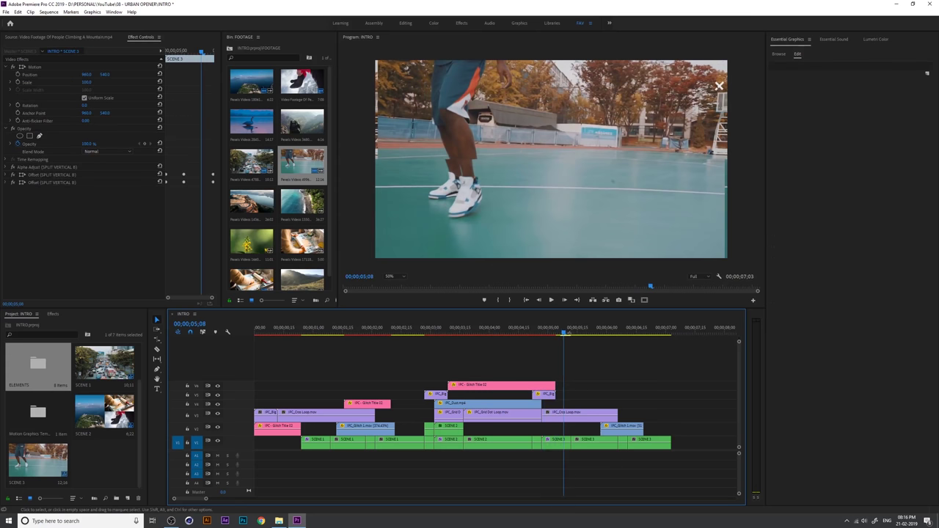
Step: Try extending the V6 title past the end of the footage, to about 00;00;07;26
{"action": "left_click_drag", "start_coordinate": [558, 386], "coordinate": [714, 385]}
{"action": "left_click", "coordinate": [602, 384]}
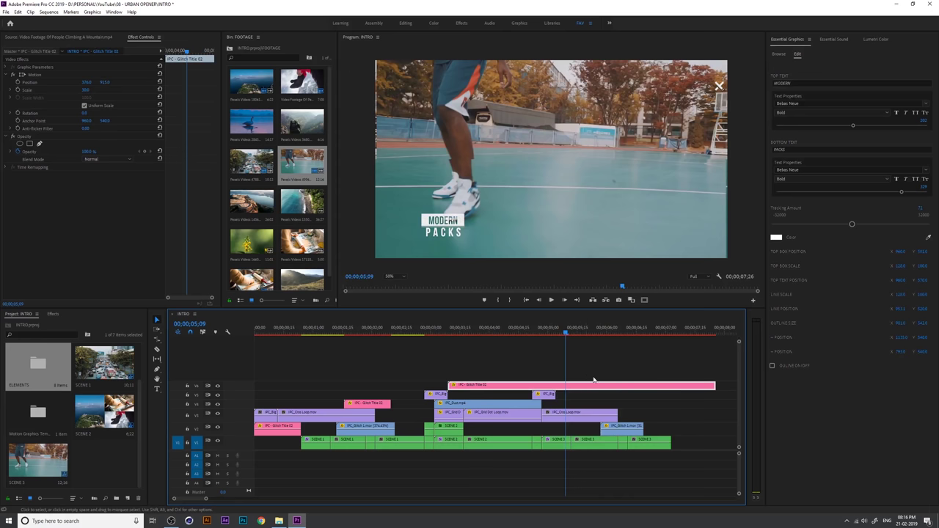
{"action": "key", "text": "ctrl+z"}
Step: Enlarge the V6 title to a scale of about 45 and centre it over the large SCENE 2 image at 00;00;04;05
{"action": "left_click_drag", "start_coordinate": [555, 337], "coordinate": [450, 342]}
{"action": "key", "text": "space"}
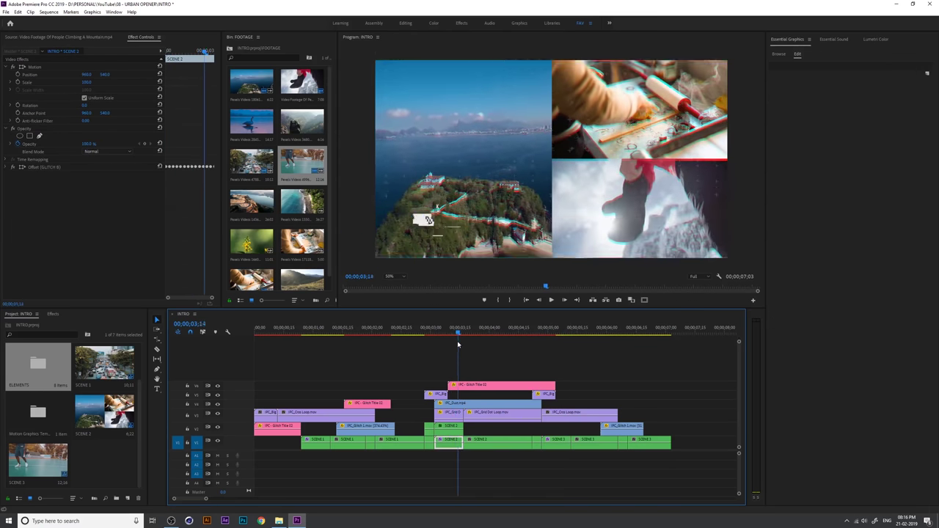
{"action": "left_click", "coordinate": [487, 387]}
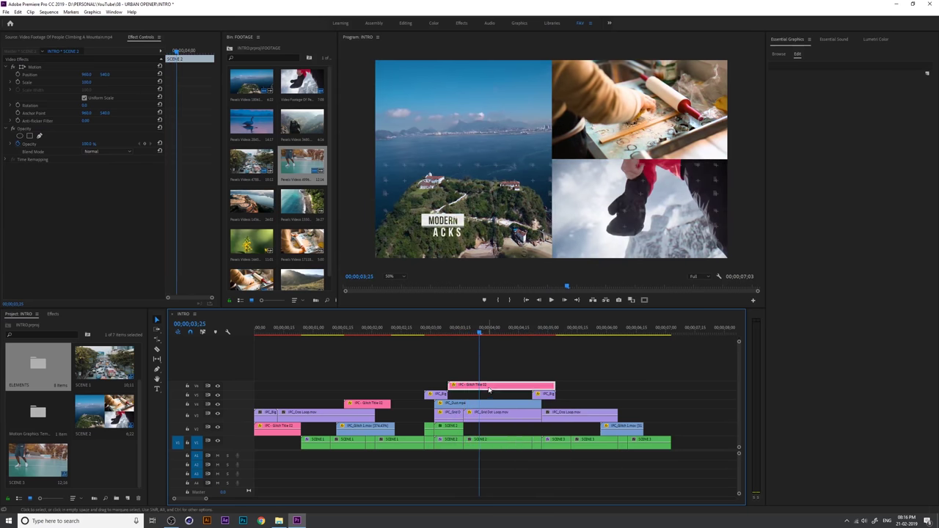
{"action": "left_click_drag", "start_coordinate": [481, 336], "coordinate": [500, 336]}
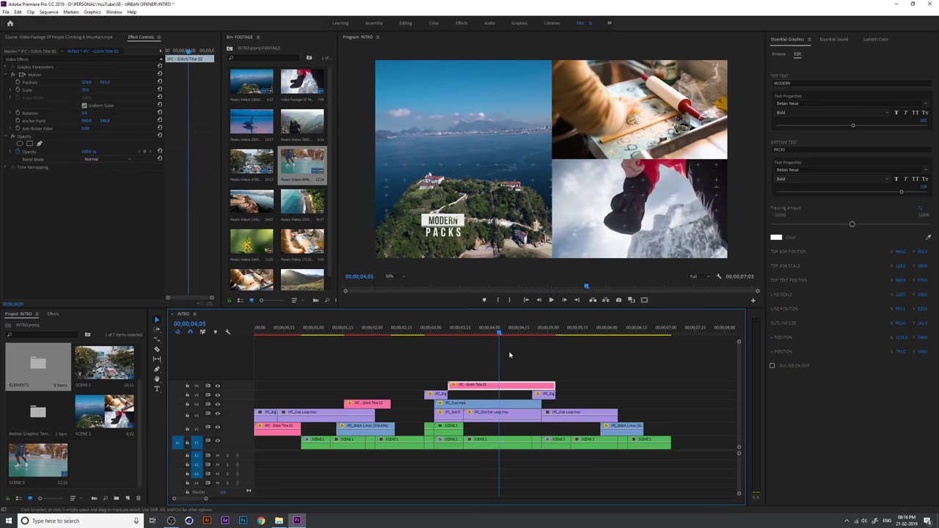
{"action": "left_click_drag", "start_coordinate": [84, 90], "coordinate": [22, 83]}
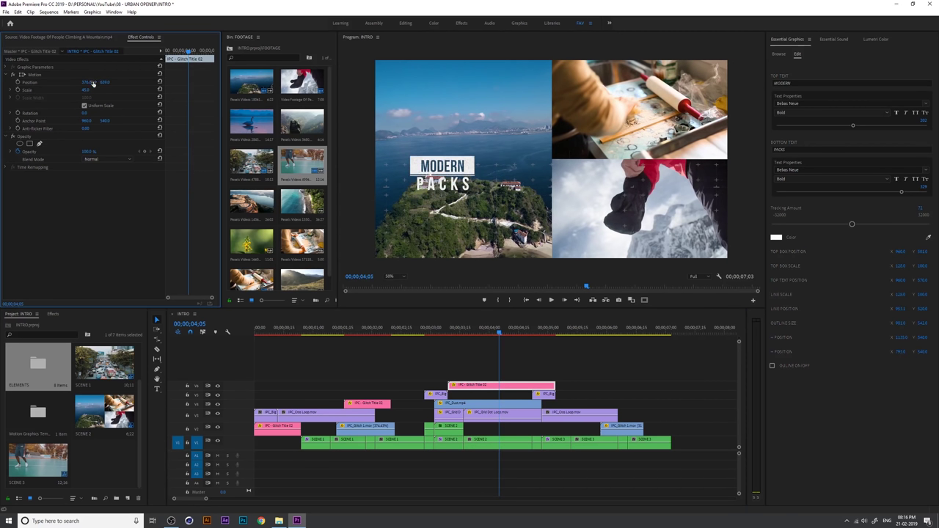
{"action": "left_click_drag", "start_coordinate": [88, 82], "coordinate": [144, 82]}
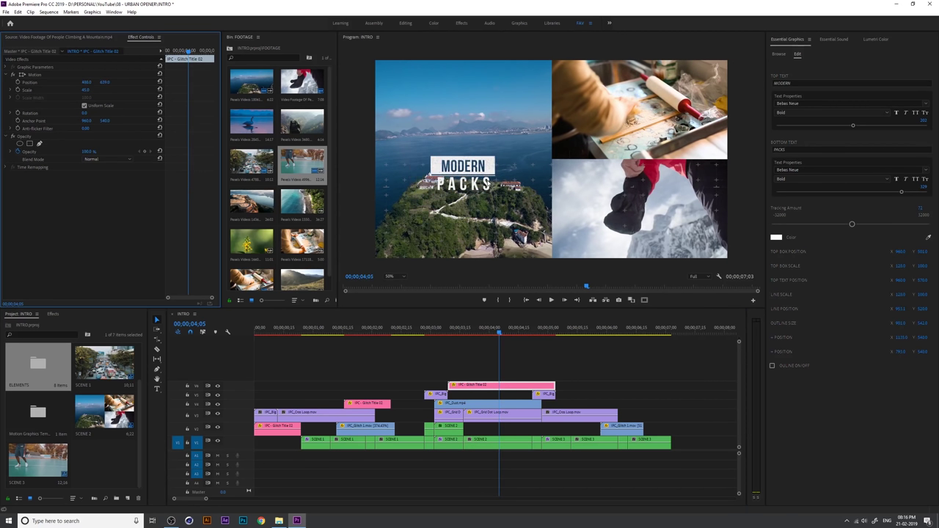
Step: Clear the V6 title's bottom text and set its horizontal line scale to 0
{"action": "left_click", "coordinate": [802, 150]}
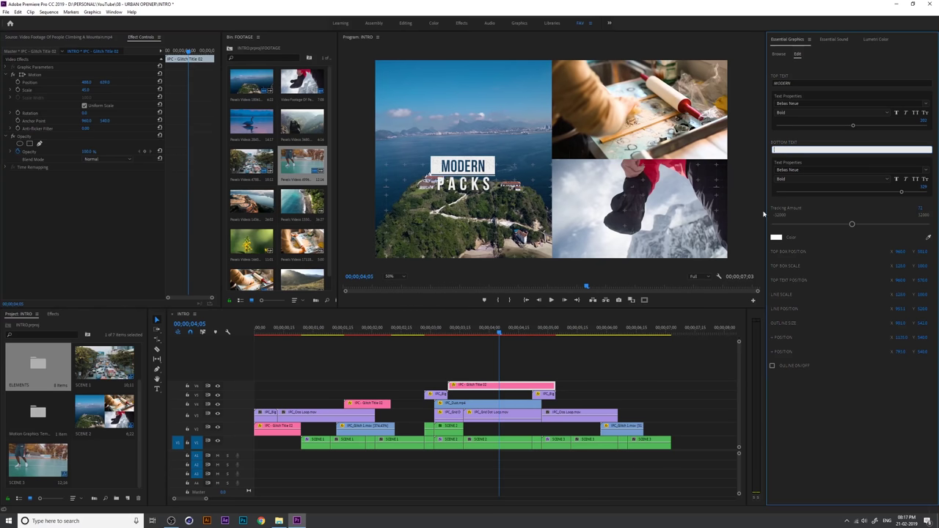
{"action": "key", "text": "BackSpace"}
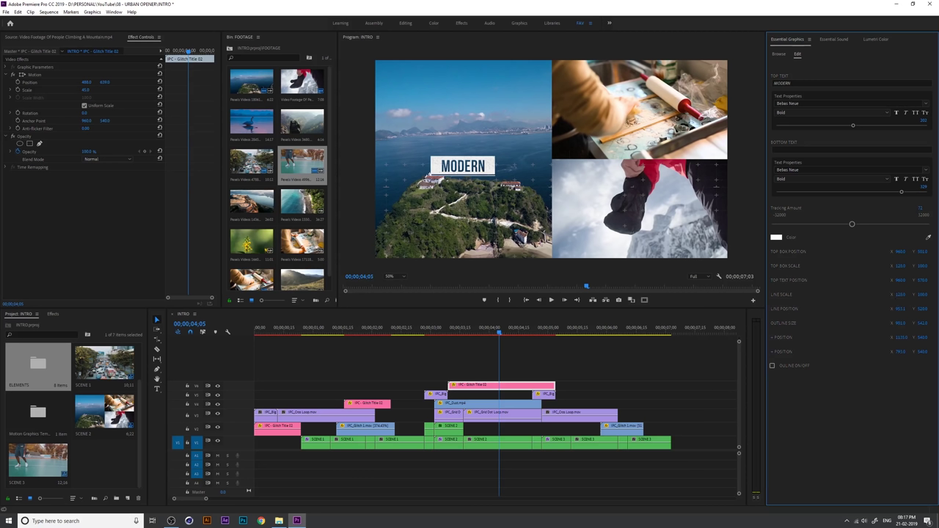
{"action": "left_click", "coordinate": [902, 294]}
{"action": "left_click", "coordinate": [847, 406]}
Step: Change the V6 title's top text to MOTION and try MOTION ARTIST
{"action": "left_click", "coordinate": [792, 84]}
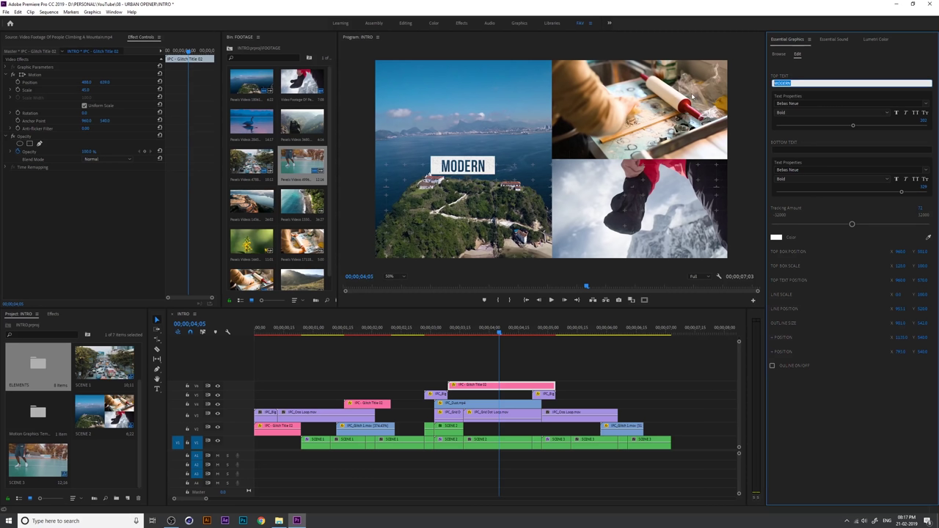
{"action": "type", "text": "M"}
{"action": "key", "text": "Return"}
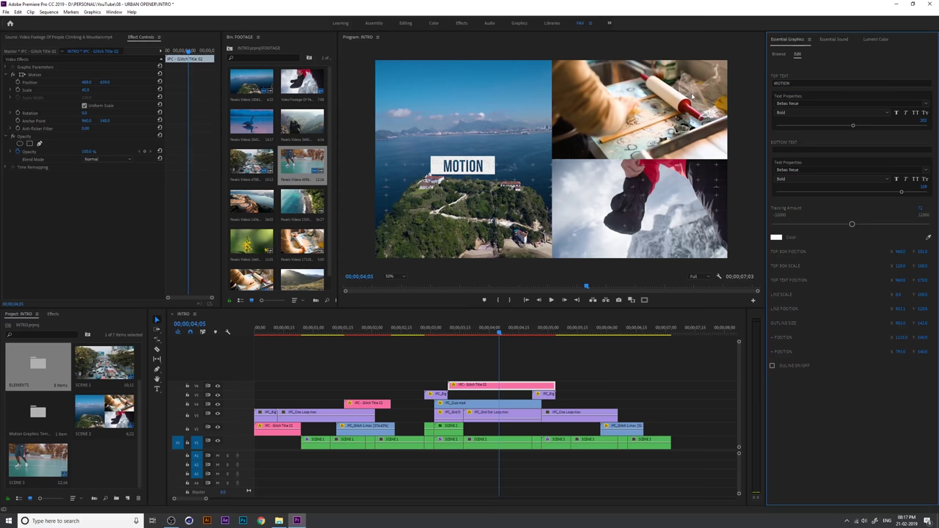
{"action": "left_click", "coordinate": [823, 83]}
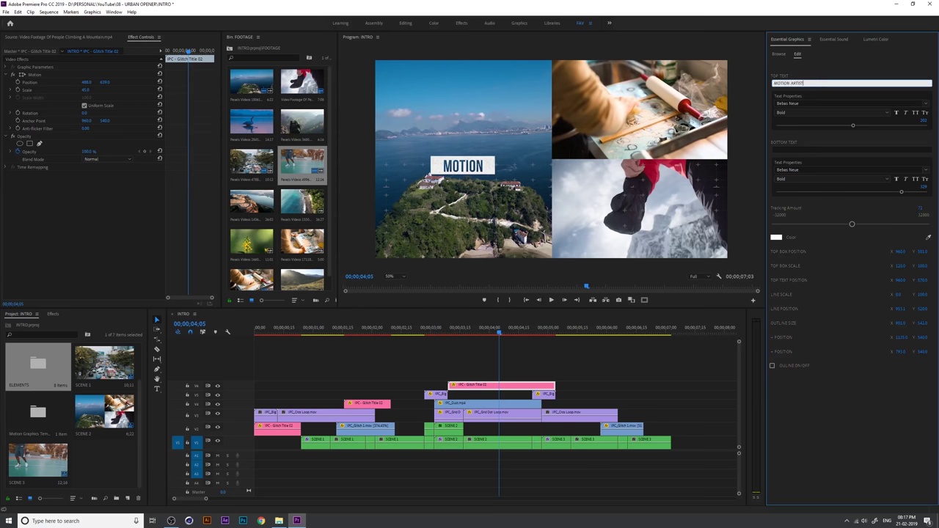
{"action": "key", "text": "Return"}
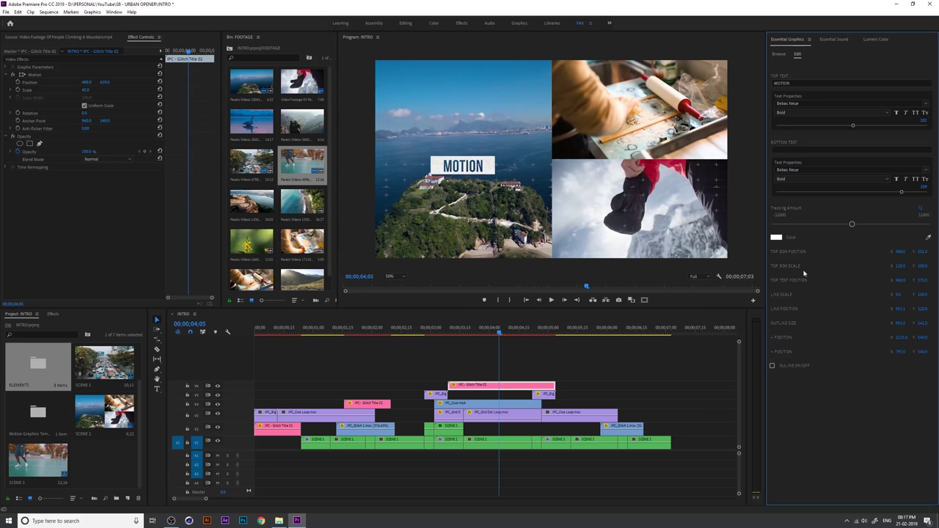
Step: Try widening the top box and reducing the font size to fit MOTION ART or MOTION ARTIST in the title
{"action": "left_click_drag", "start_coordinate": [904, 267], "coordinate": [929, 268]}
{"action": "left_click", "coordinate": [797, 83]}
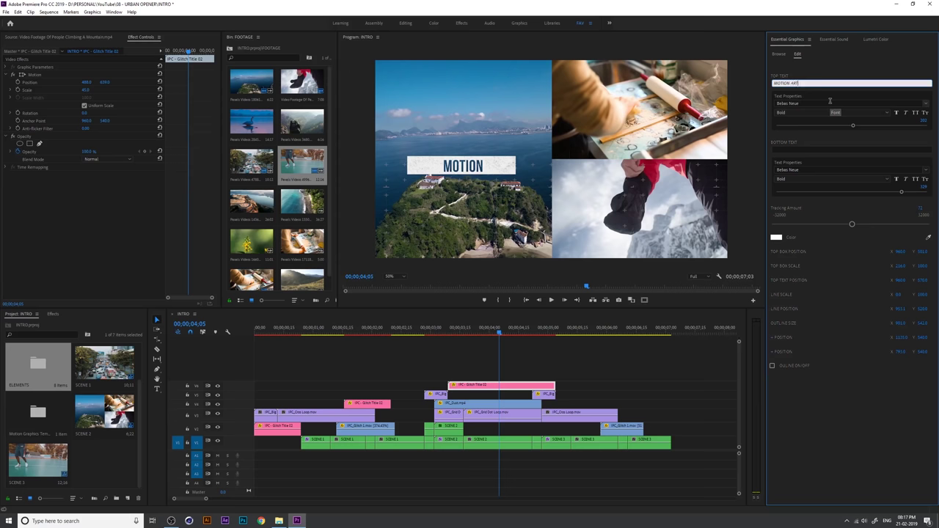
{"action": "key", "text": "Return"}
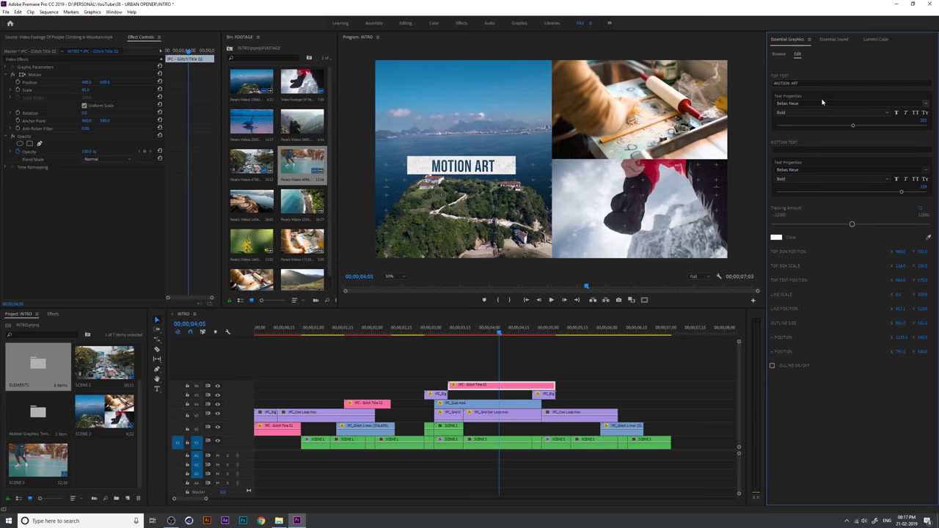
{"action": "left_click", "coordinate": [812, 83]}
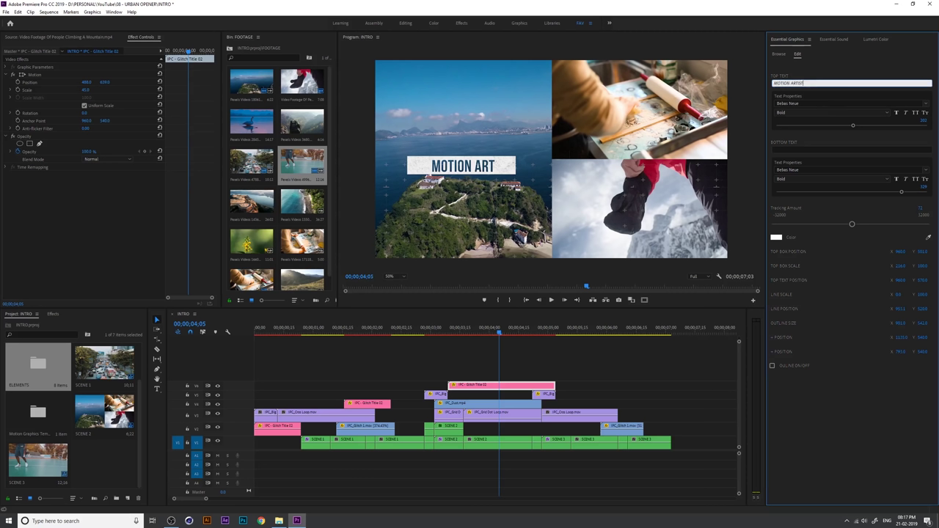
{"action": "key", "text": "Return"}
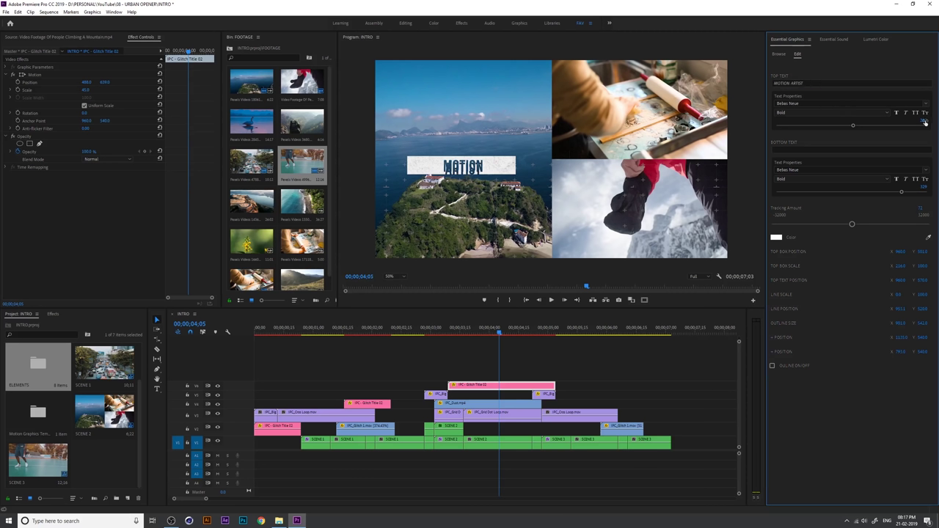
{"action": "left_click_drag", "start_coordinate": [925, 122], "coordinate": [915, 122]}
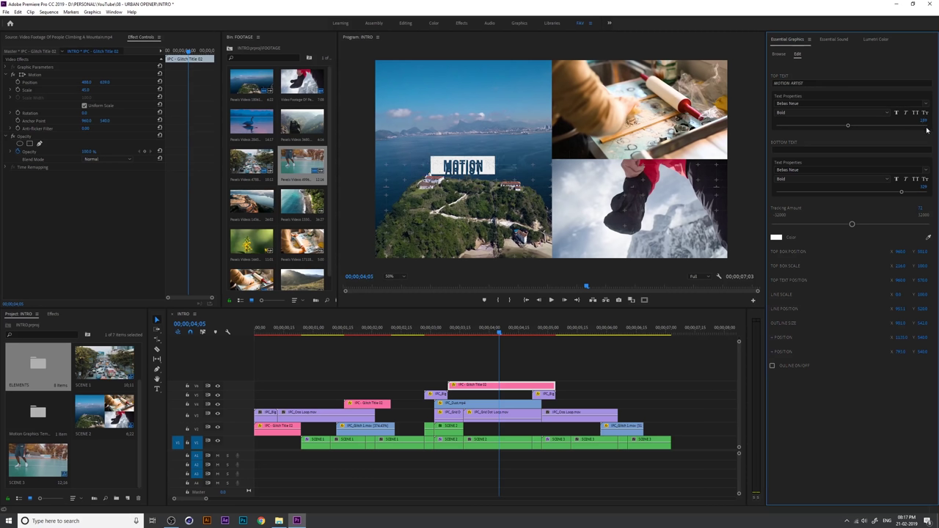
{"action": "double_click", "coordinate": [792, 83]}
{"action": "key", "text": "BackSpace"}
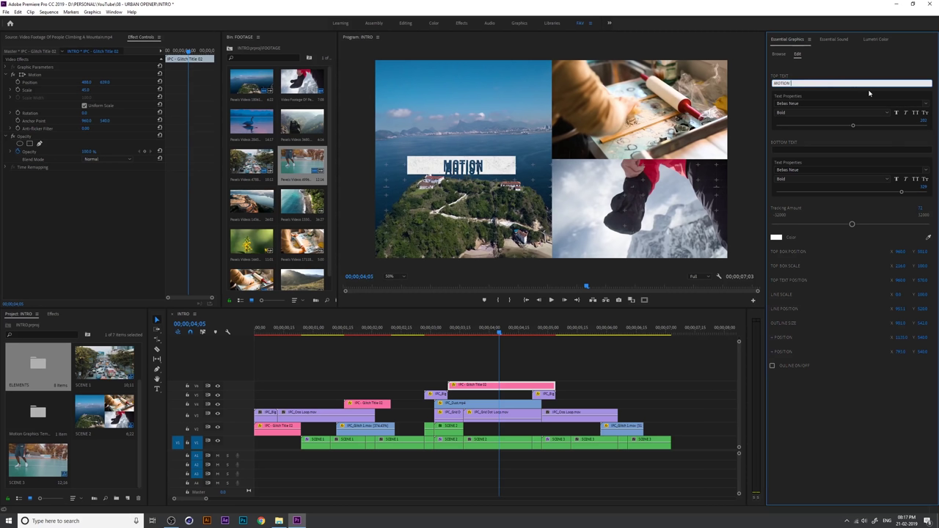
Step: Set the V6 title's top text to SUBSCRIBE, fit its top box to the word, and position it at about 480, 610
{"action": "left_click", "coordinate": [870, 93]}
{"action": "left_click", "coordinate": [829, 83]}
{"action": "type", "text": "SUBSCRIBE"}
{"action": "left_click", "coordinate": [813, 100]}
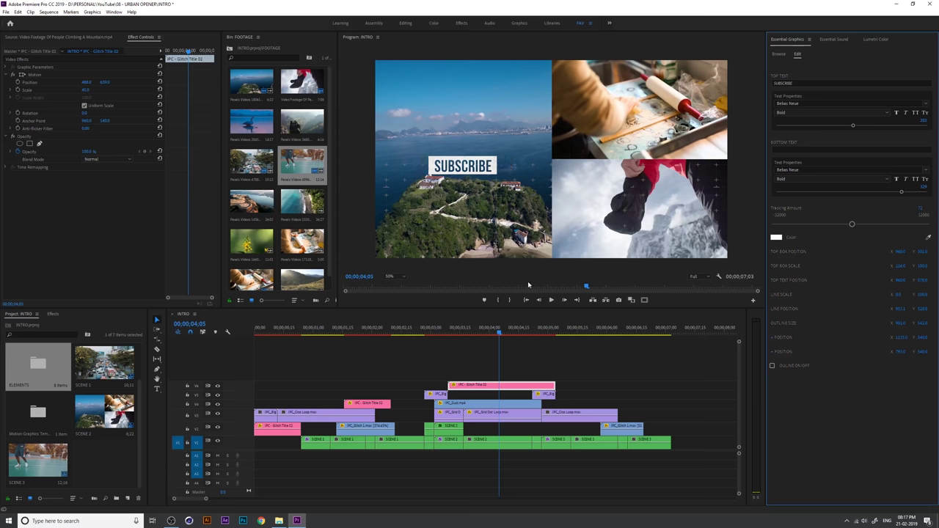
{"action": "mouse_move", "coordinate": [105, 82]}
{"action": "left_mouse_down"}
{"action": "mouse_move", "coordinate": [121, 82]}
{"action": "mouse_move", "coordinate": [51, 83]}
{"action": "mouse_move", "coordinate": [99, 83]}
{"action": "mouse_move", "coordinate": [89, 82]}
{"action": "left_mouse_up"}
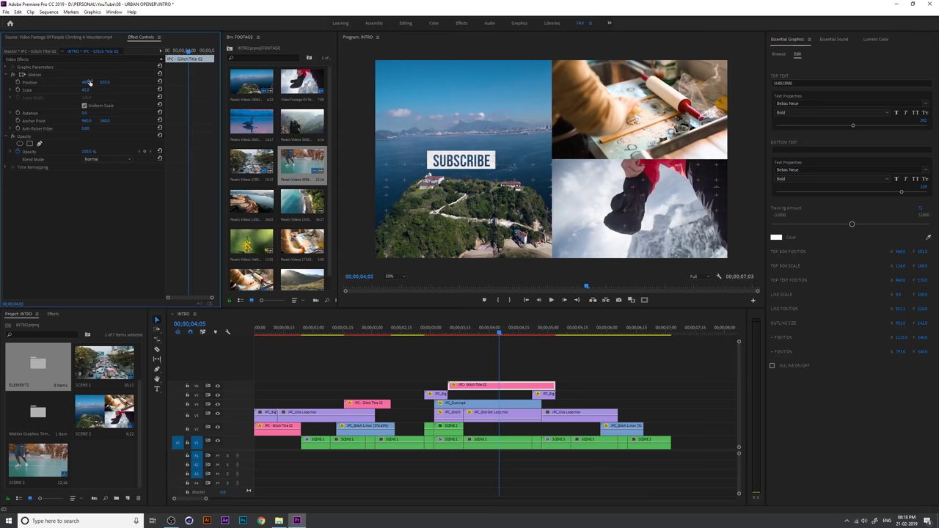
Step: Trim the SUBSCRIBE title to the second IPC_Big overlay's start and place a duplicate directly after it, shortened to match that overlay
{"action": "left_click", "coordinate": [512, 335]}
{"action": "left_click_drag", "start_coordinate": [513, 338], "coordinate": [538, 337]}
{"action": "left_click_drag", "start_coordinate": [554, 385], "coordinate": [531, 385]}
{"action": "left_click_drag", "start_coordinate": [467, 388], "coordinate": [551, 388]}
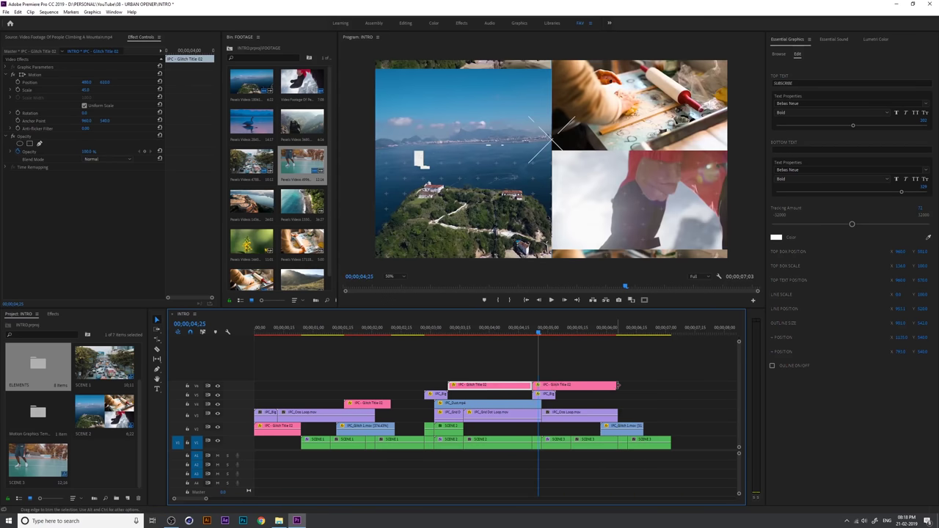
{"action": "left_click_drag", "start_coordinate": [616, 385], "coordinate": [543, 386]}
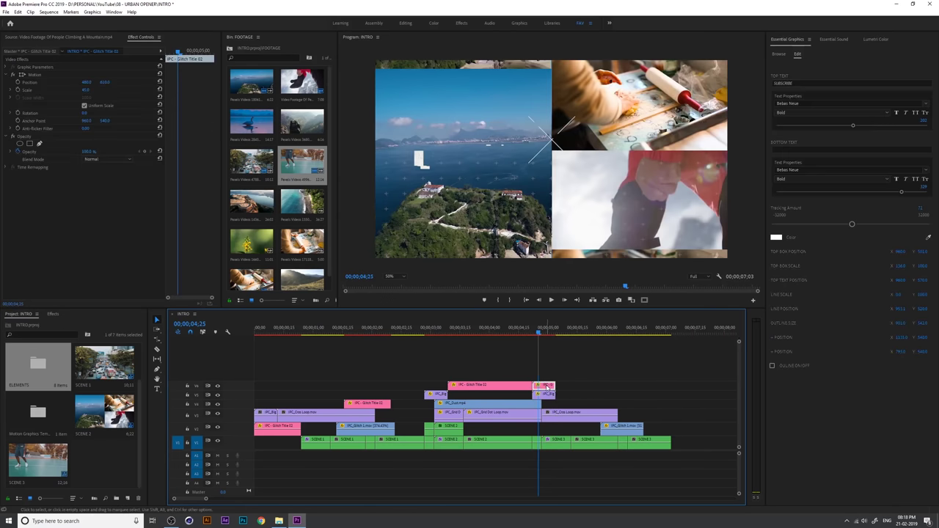
Step: Reverse the speed of the short SUBSCRIBE duplicate and play the transition into SCENE 3
{"action": "right_click", "coordinate": [545, 385]}
{"action": "left_click", "coordinate": [576, 248]}
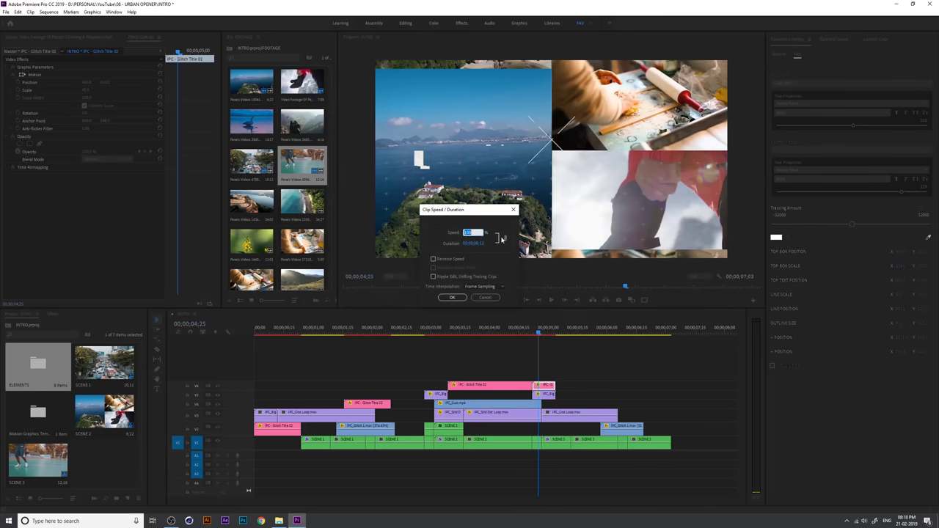
{"action": "left_click", "coordinate": [451, 297]}
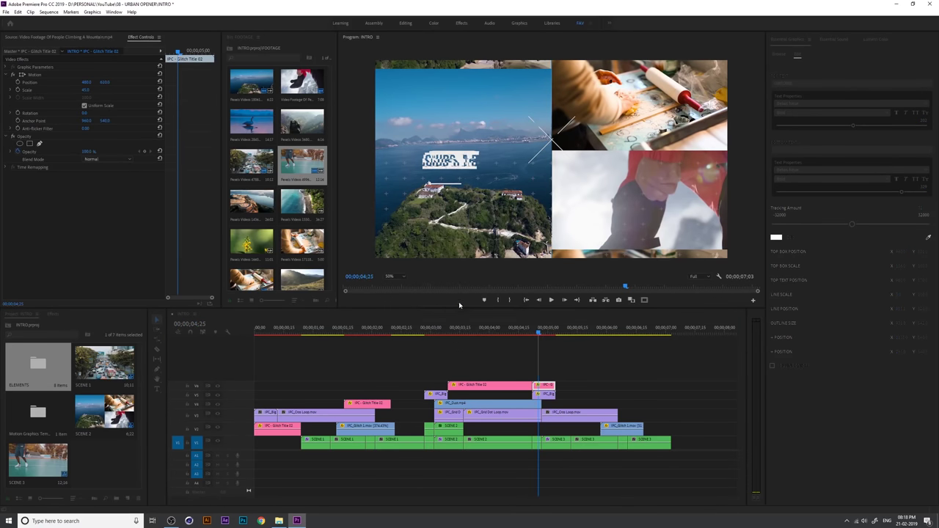
{"action": "left_click", "coordinate": [534, 333]}
{"action": "key", "text": "space"}
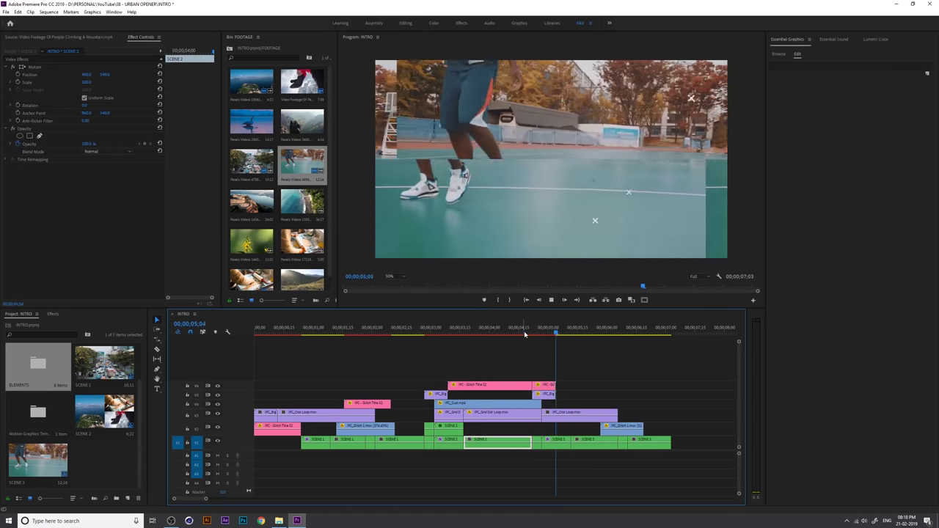
Step: Replay the SUBSCRIBE title section into SCENE 3 and save the project
{"action": "left_click", "coordinate": [523, 330]}
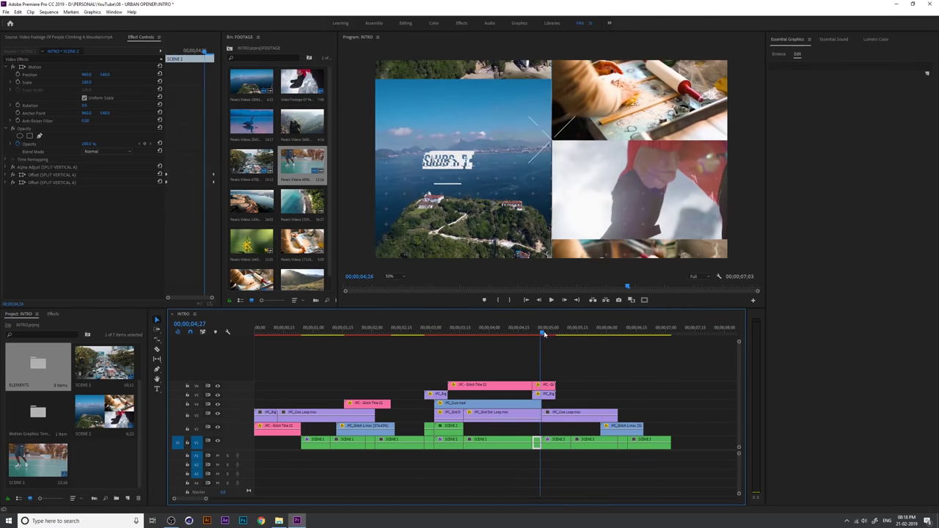
{"action": "left_click", "coordinate": [482, 333]}
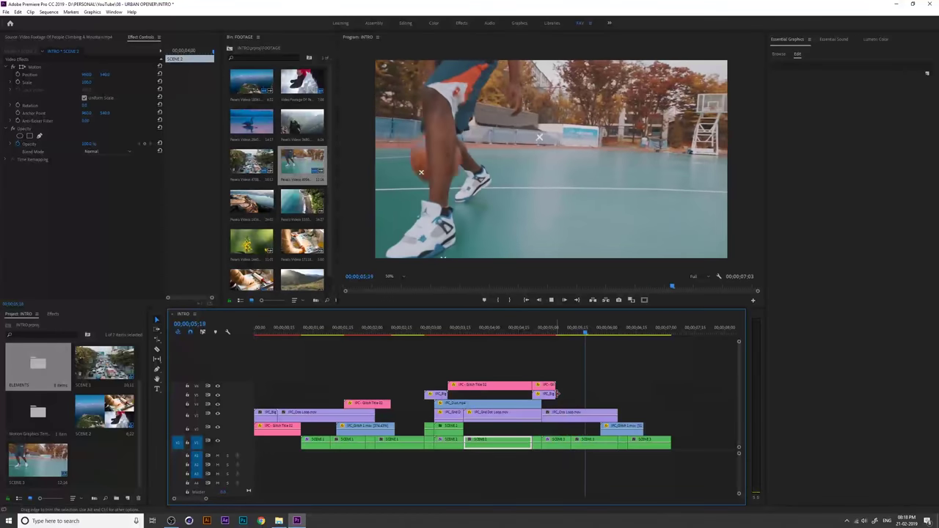
{"action": "left_click", "coordinate": [593, 331]}
{"action": "key", "text": "ctrl+s"}
Step: Add the two-text IPC - Glitch Title template with a red box on V7, spanning SCENE 3 to the end of the footage
{"action": "left_click_drag", "start_coordinate": [592, 331], "coordinate": [597, 357]}
{"action": "left_click_drag", "start_coordinate": [627, 359], "coordinate": [562, 358]}
{"action": "left_click", "coordinate": [778, 53]}
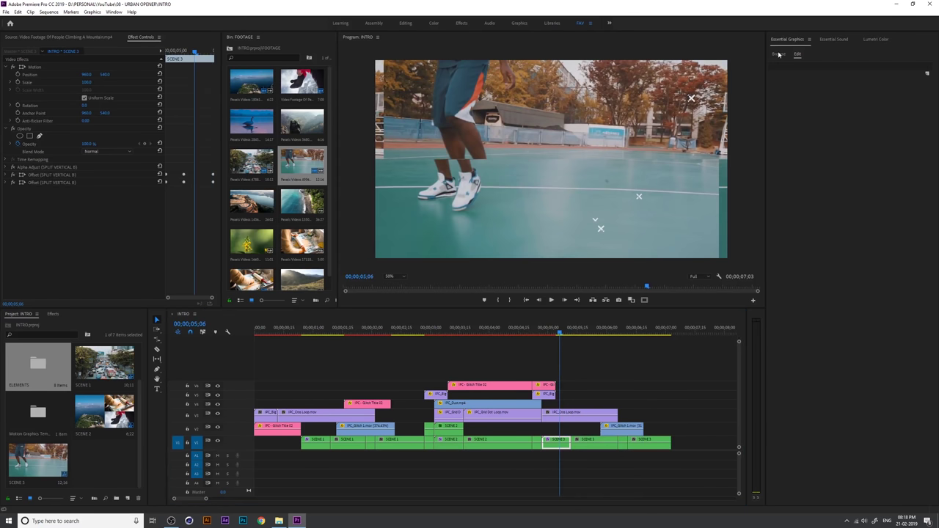
{"action": "left_click_drag", "start_coordinate": [904, 146], "coordinate": [507, 376]}
{"action": "key", "text": "minus"}
{"action": "key", "text": "equal"}
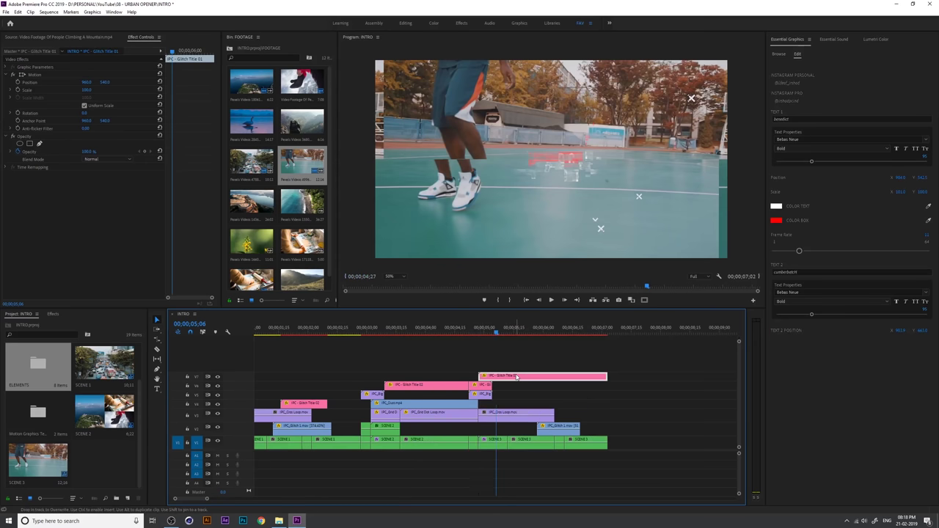
Step: Rate-stretch the V7 glitch title so its complete animation ends with the footage, and play the section to check it
{"action": "left_click", "coordinate": [475, 334]}
{"action": "key", "text": "space"}
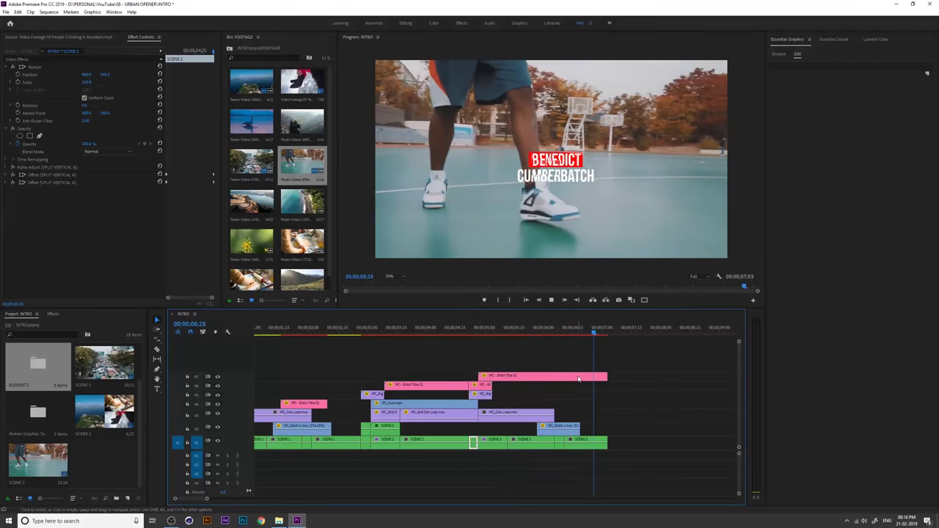
{"action": "left_click", "coordinate": [585, 441]}
{"action": "left_click_drag", "start_coordinate": [626, 377], "coordinate": [592, 376]}
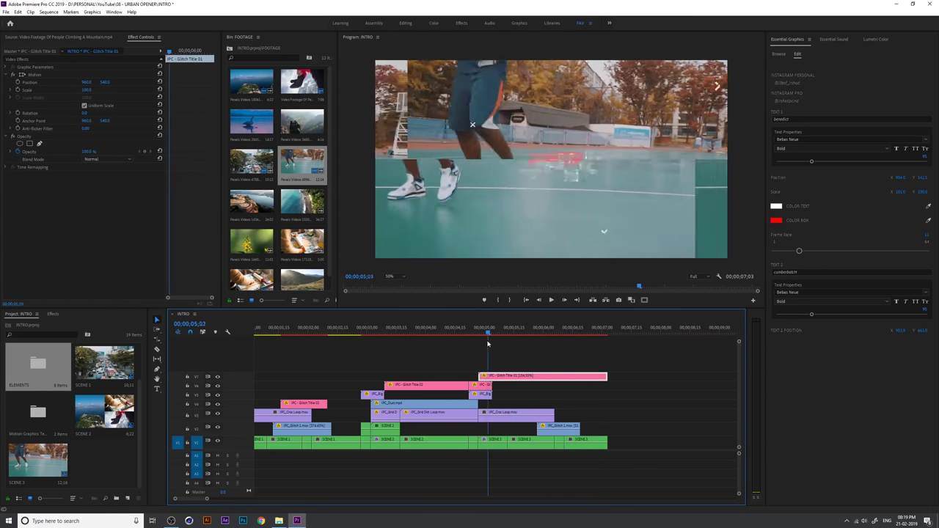
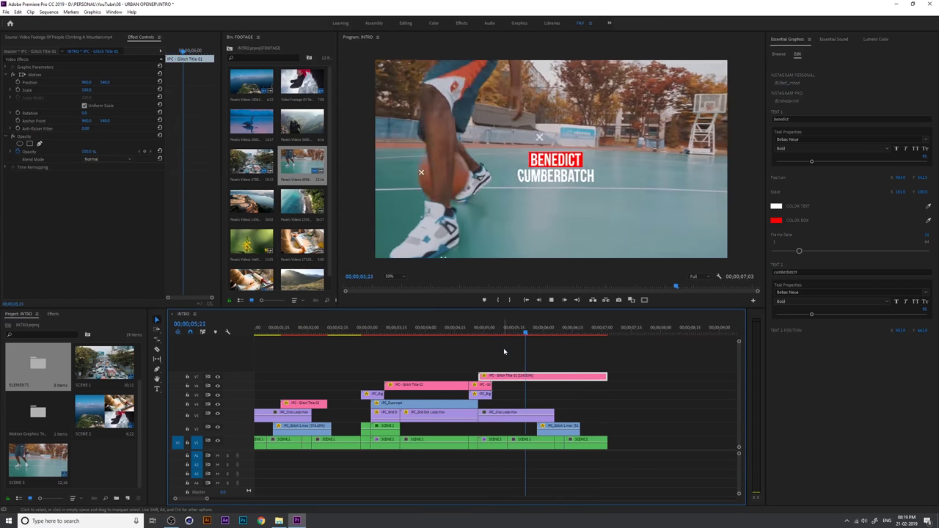
{"action": "key", "text": "space"}
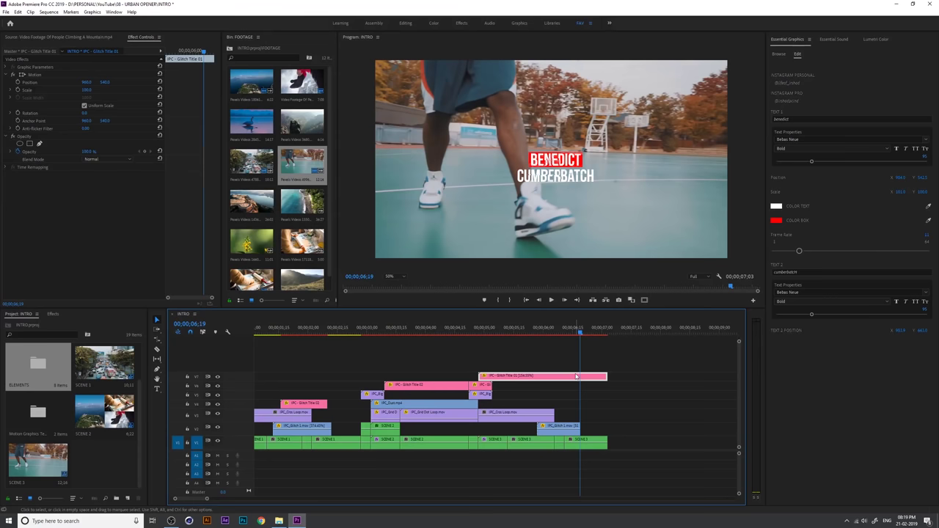
Step: Set the V7 title's texts to MOTION and DESIGNER ARTIST, and reduce the box's horizontal scale to fit the first word
{"action": "left_click", "coordinate": [792, 120]}
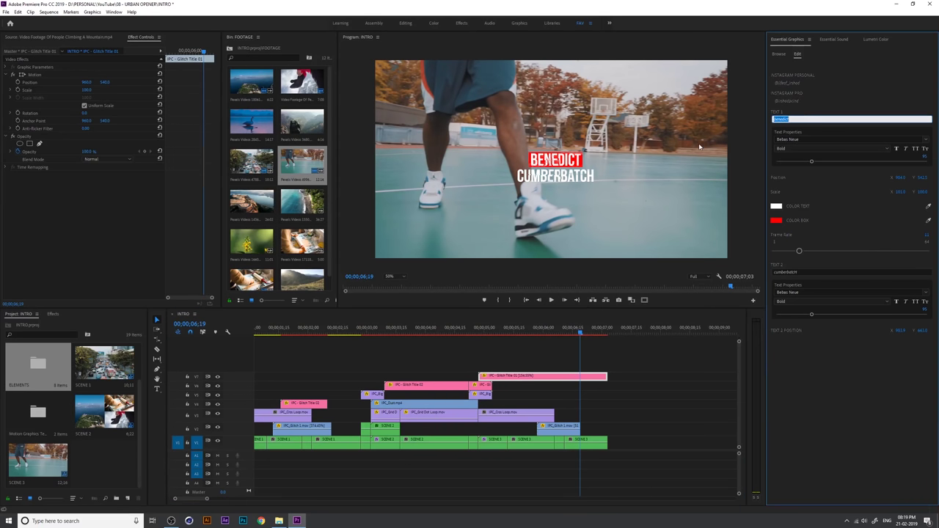
{"action": "type", "text": "MOTION"}
{"action": "left_click", "coordinate": [806, 272]}
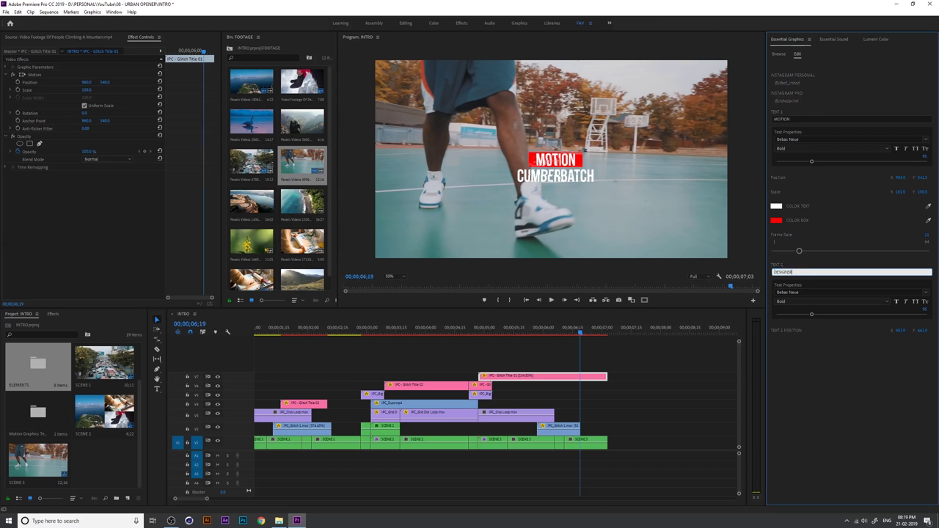
{"action": "left_click", "coordinate": [819, 321]}
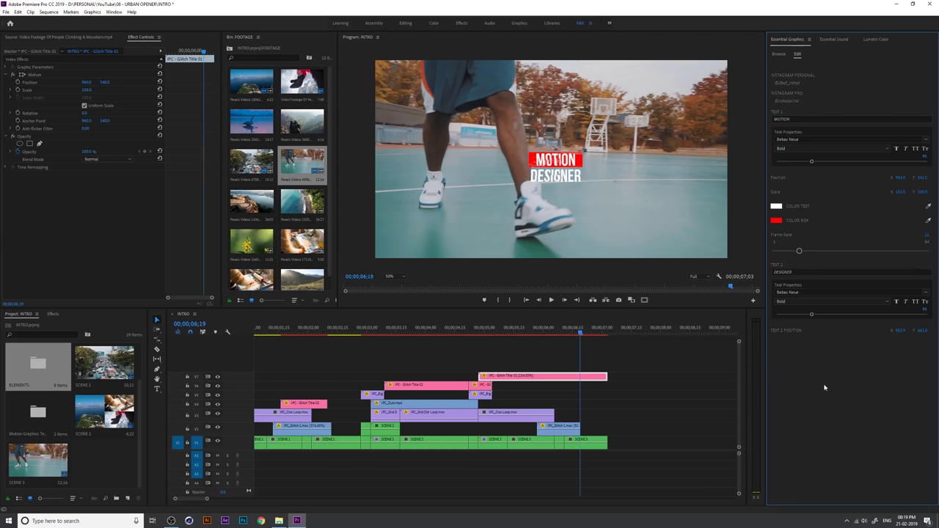
{"action": "left_click", "coordinate": [800, 271]}
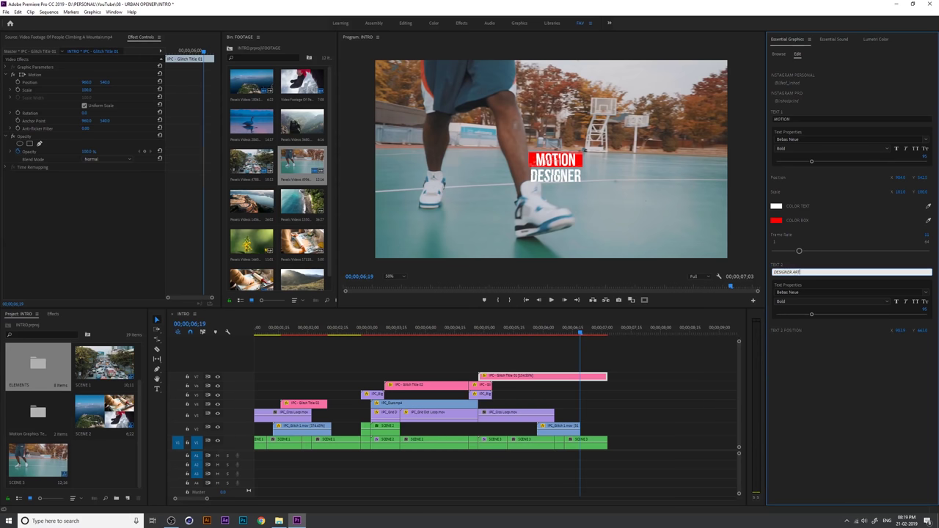
{"action": "key", "text": "Return"}
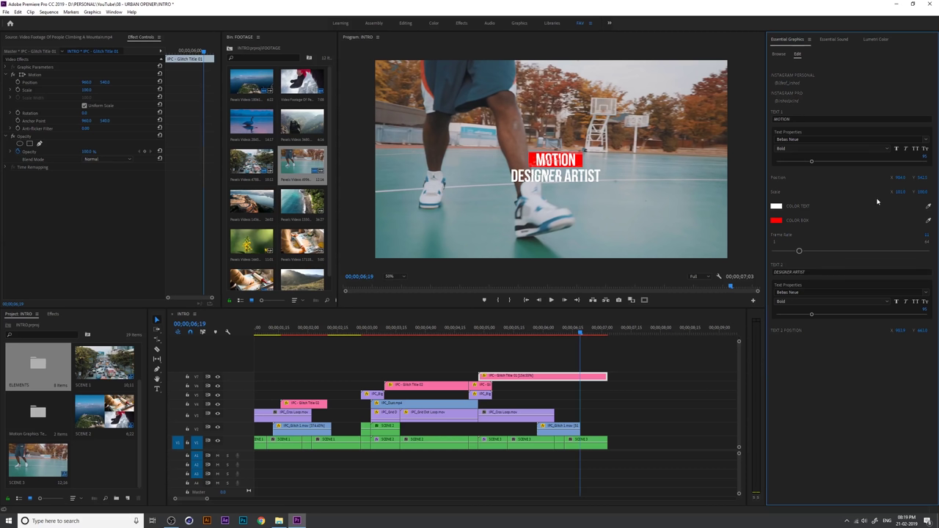
{"action": "left_click_drag", "start_coordinate": [899, 192], "coordinate": [890, 192]}
{"action": "left_click_drag", "start_coordinate": [537, 334], "coordinate": [588, 338]}
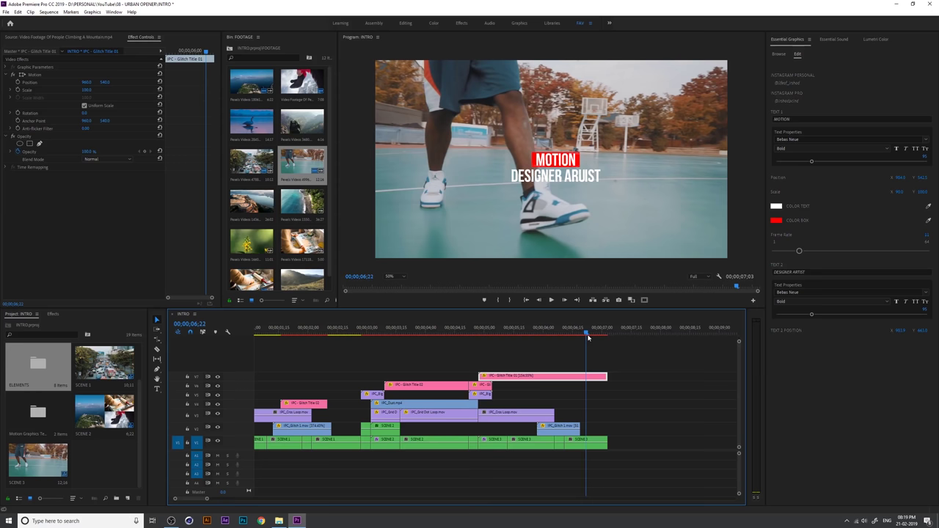
Step: Try a blue box colour on the MOTION title, followed by a dark teal sampled from the court footage
{"action": "left_click", "coordinate": [775, 221]}
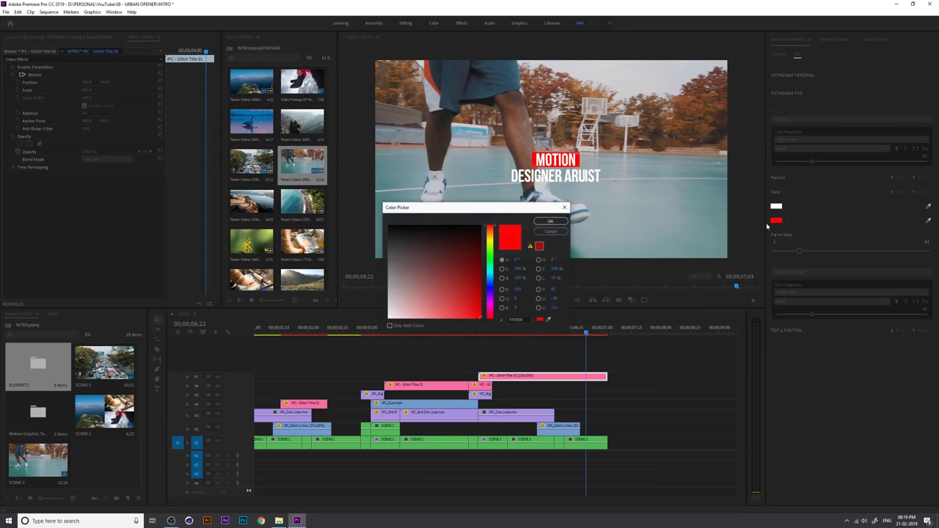
{"action": "left_click", "coordinate": [490, 293]}
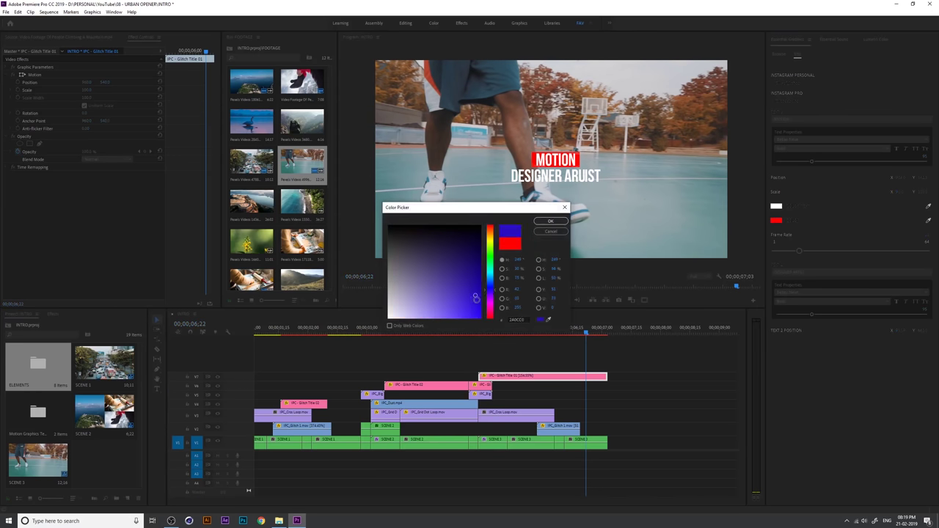
{"action": "left_click", "coordinate": [550, 221]}
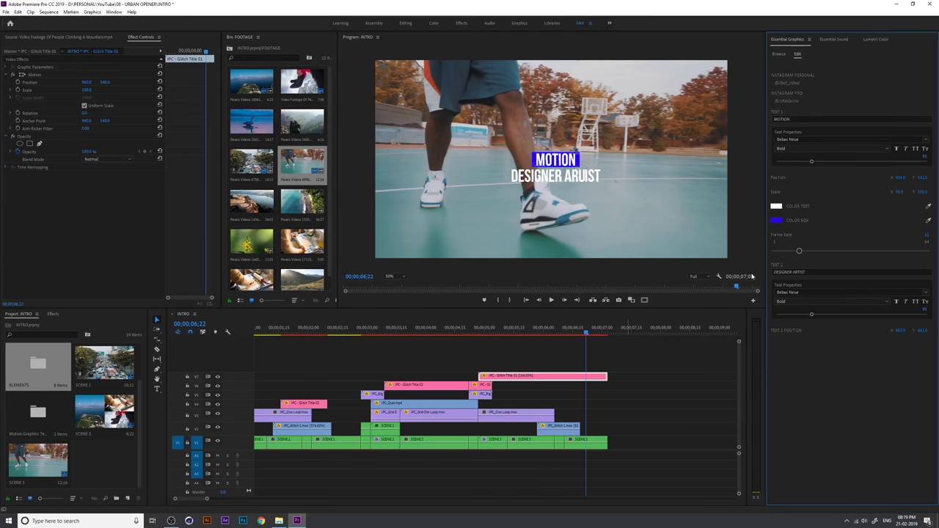
{"action": "left_click", "coordinate": [780, 221]}
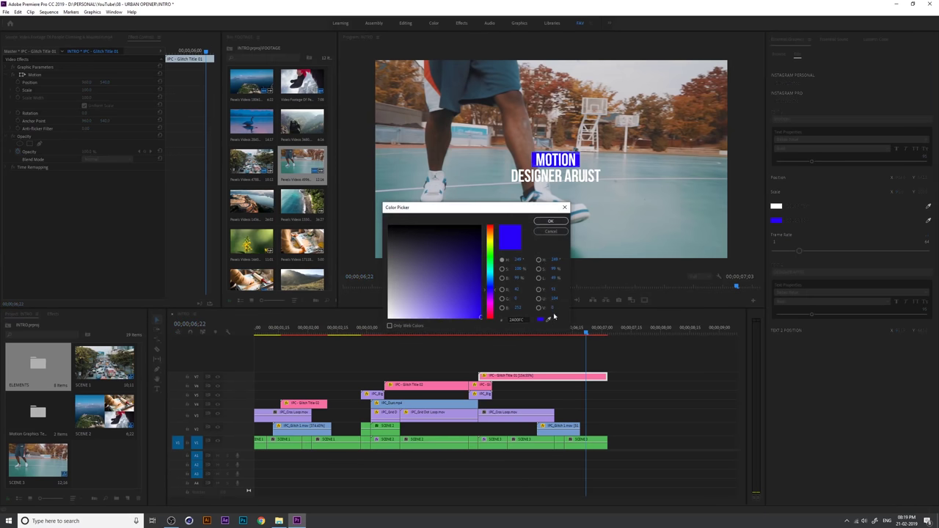
{"action": "left_click", "coordinate": [641, 181]}
{"action": "left_click", "coordinate": [483, 271]}
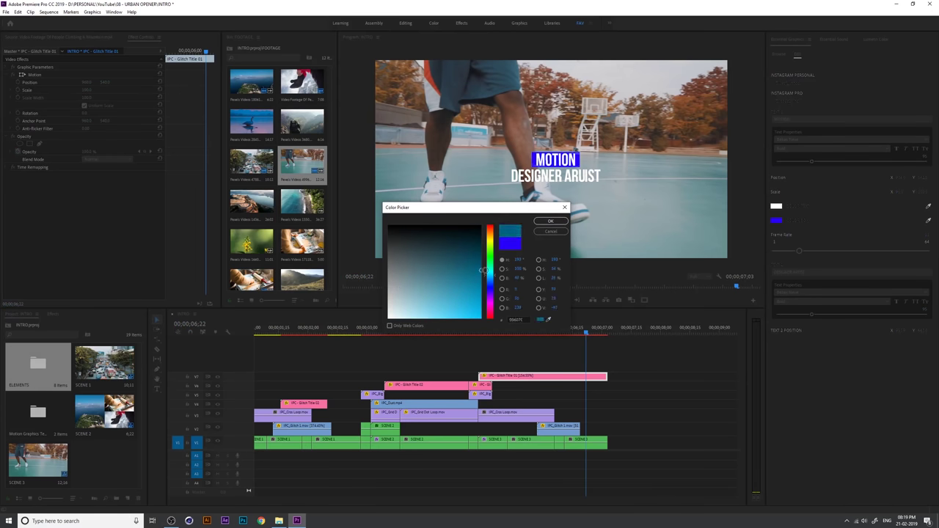
{"action": "left_click", "coordinate": [548, 222]}
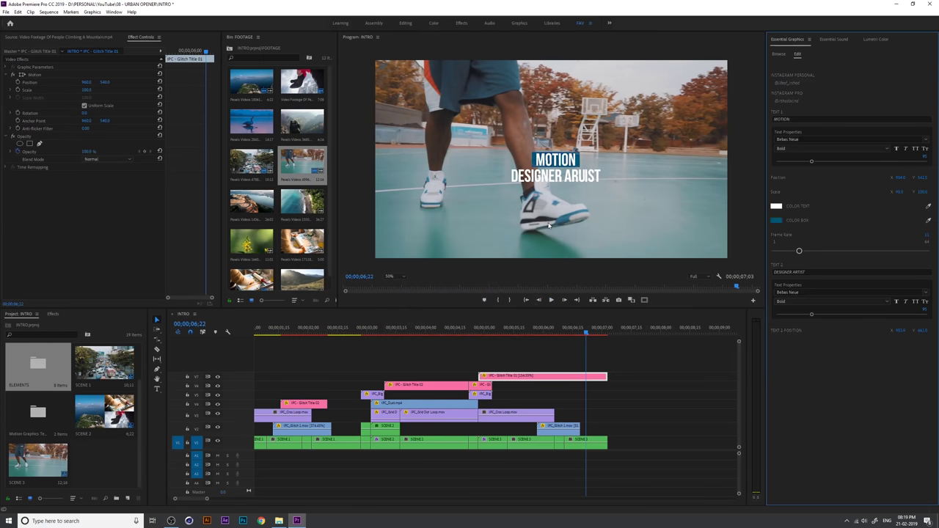
Step: Try an orange box colour sampled from the autumn trees, and undo the box colour changes back to red
{"action": "left_click", "coordinate": [780, 221]}
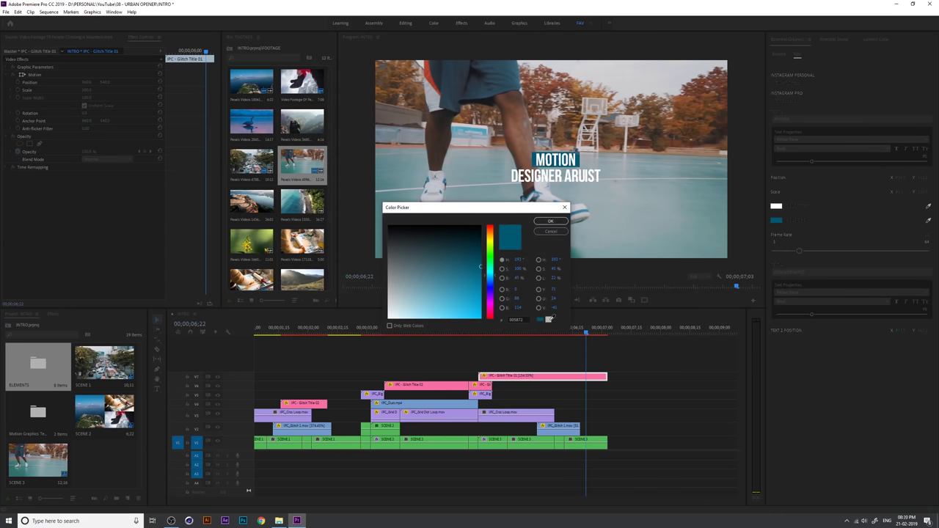
{"action": "left_click", "coordinate": [688, 95]}
{"action": "left_click_drag", "start_coordinate": [455, 288], "coordinate": [482, 311]}
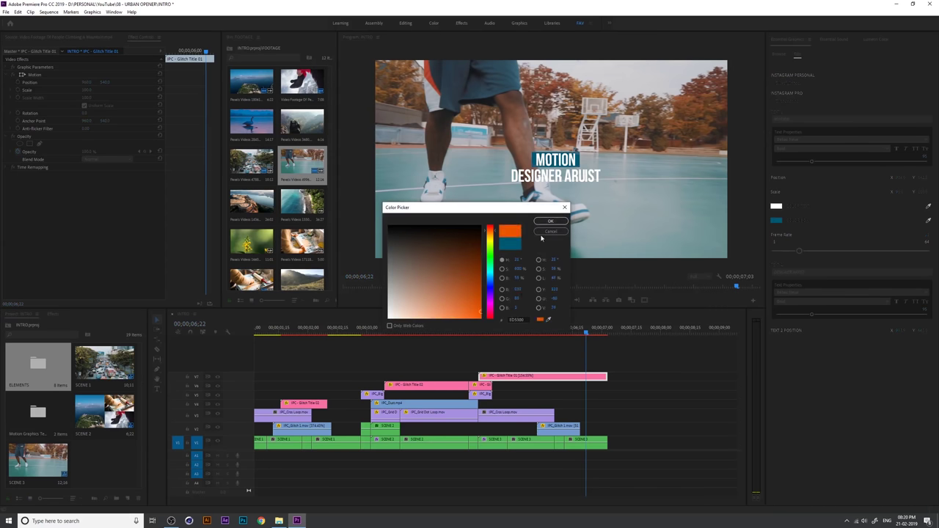
{"action": "left_click", "coordinate": [550, 221]}
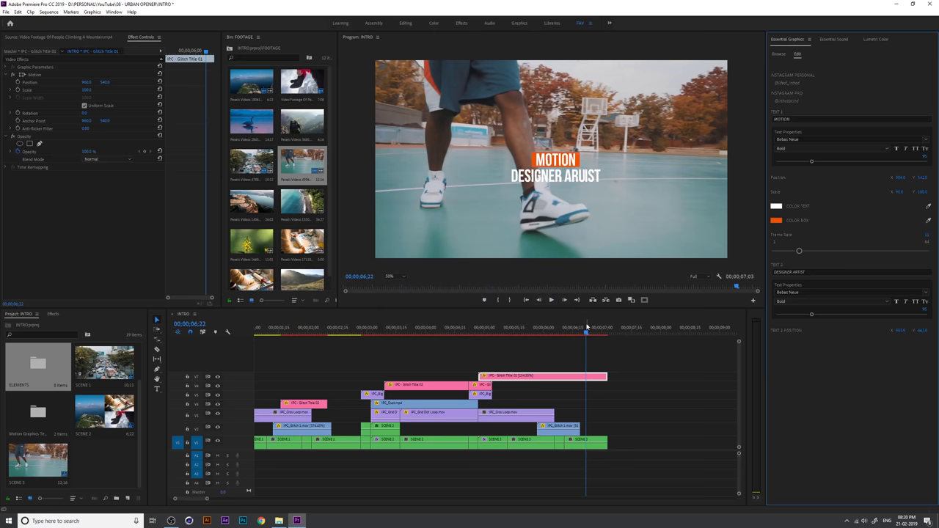
{"action": "left_click", "coordinate": [554, 331]}
{"action": "left_click_drag", "start_coordinate": [554, 339], "coordinate": [596, 341]}
{"action": "key", "text": "ctrl+z"}
{"action": "key", "text": "ctrl+z"}
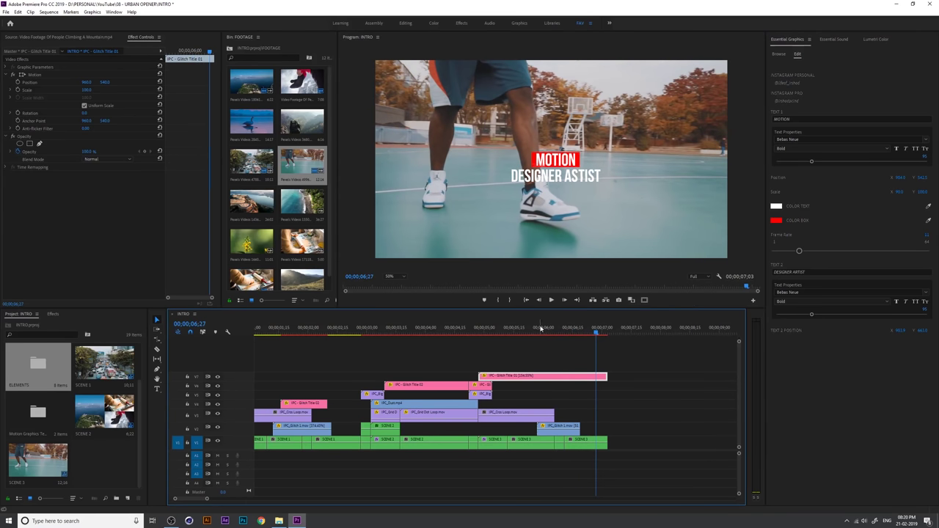
Step: Play the MOTION DESIGNER ARTIST title section, and review the sequence from its beginning through SCENE 1
{"action": "left_click_drag", "start_coordinate": [575, 331], "coordinate": [477, 348]}
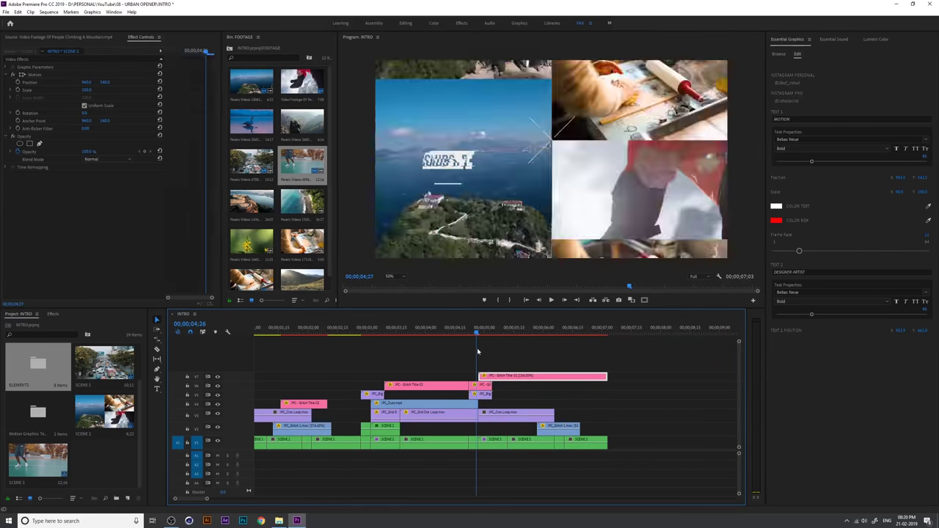
{"action": "key", "text": "space"}
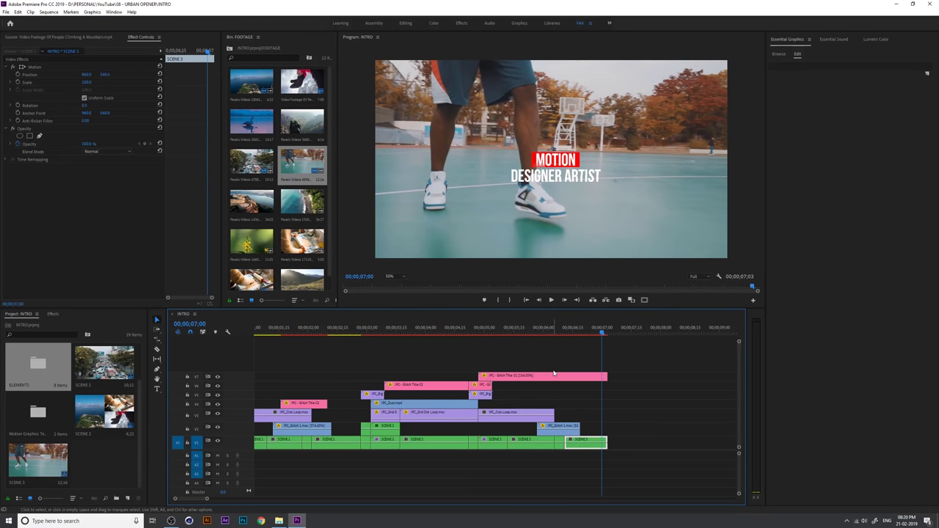
{"action": "left_click_drag", "start_coordinate": [607, 333], "coordinate": [260, 372]}
{"action": "key", "text": "Home"}
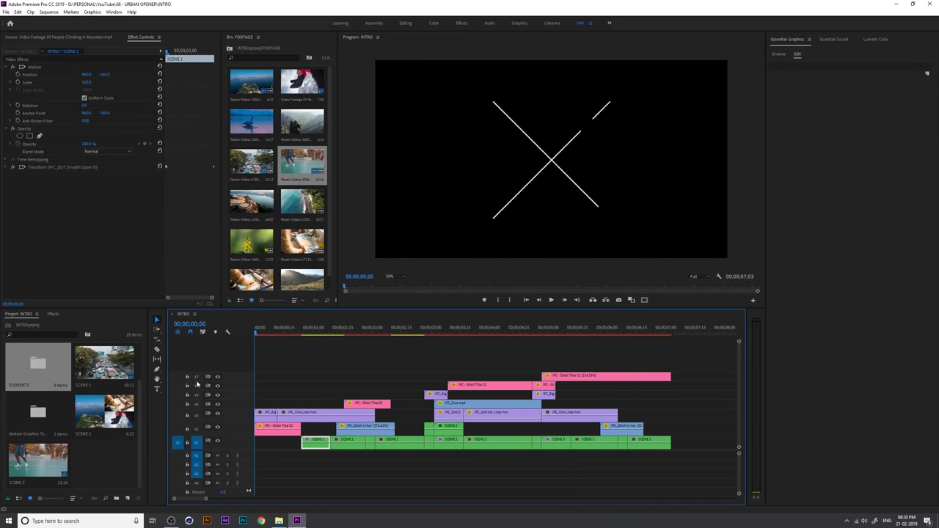
{"action": "key", "text": "space"}
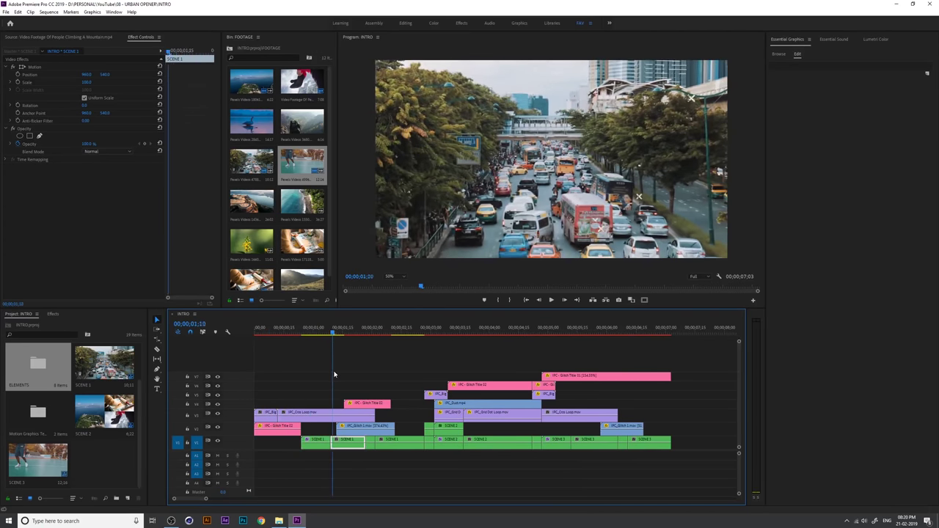
{"action": "left_click_drag", "start_coordinate": [331, 371], "coordinate": [320, 368]}
{"action": "left_click_drag", "start_coordinate": [324, 330], "coordinate": [381, 343]}
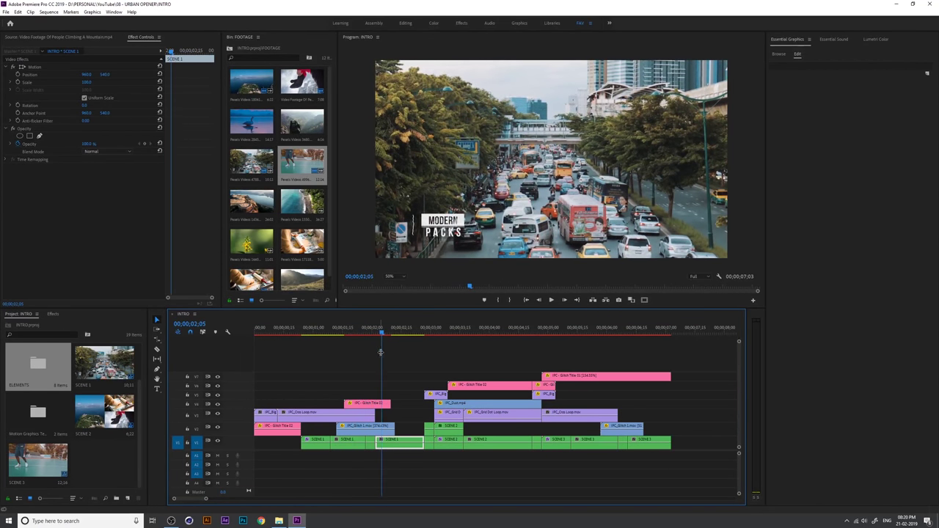
Step: Make the MODERN PACKS title start with SCENE 1 and end with the IPC_Cros Loop overlay, and play the result
{"action": "left_click_drag", "start_coordinate": [371, 404], "coordinate": [305, 401]}
{"action": "left_click_drag", "start_coordinate": [273, 329], "coordinate": [318, 330]}
{"action": "left_click_drag", "start_coordinate": [302, 406], "coordinate": [374, 403]}
{"action": "key", "text": "space"}
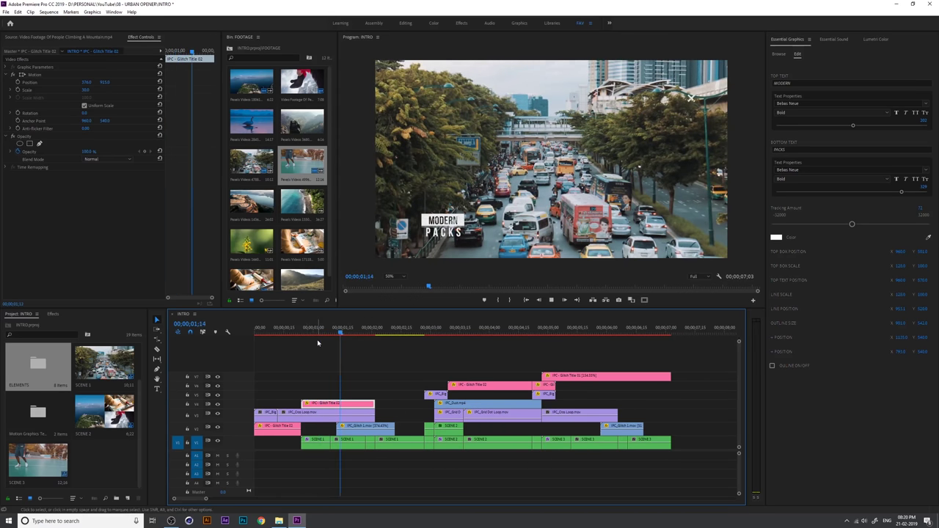
{"action": "key", "text": "space"}
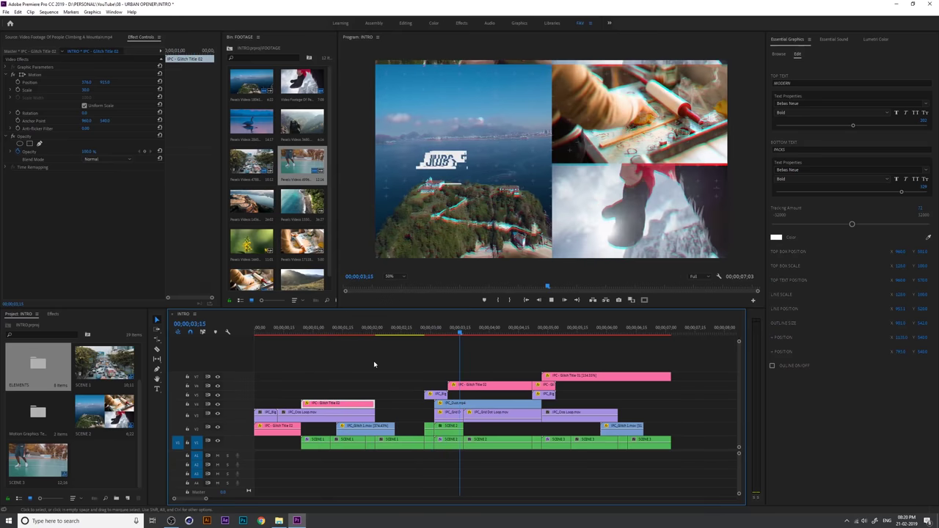
Step: Extend the end of the MODERN PACKS title to 00;00;02;27, where the IPC_Big overlay before SCENE 2 begins
{"action": "left_click", "coordinate": [340, 337]}
{"action": "left_click_drag", "start_coordinate": [340, 339], "coordinate": [424, 348]}
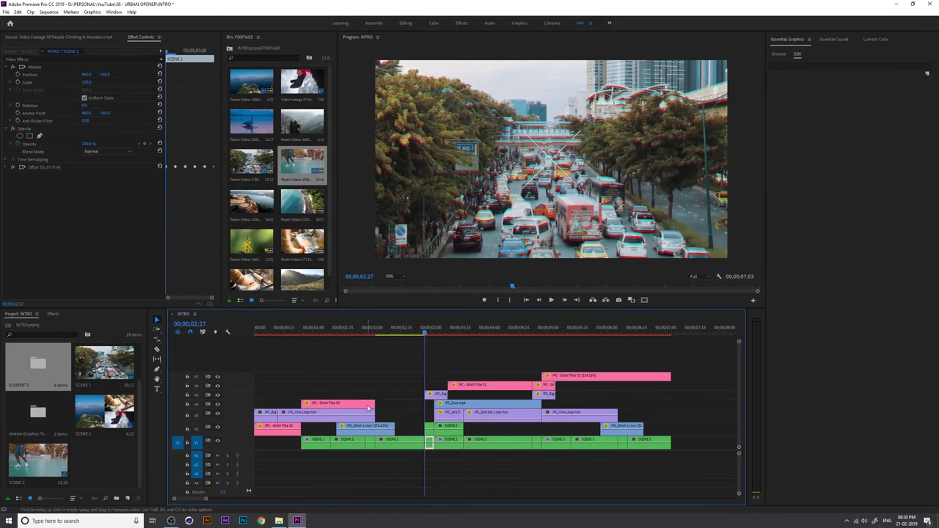
{"action": "left_click_drag", "start_coordinate": [374, 404], "coordinate": [424, 404]}
Step: Play the sequence from the start of SCENE 1 through the closing title, and save the project
{"action": "key", "text": "Up"}
{"action": "key", "text": "Up"}
{"action": "key", "text": "Up"}
{"action": "key", "text": "space"}
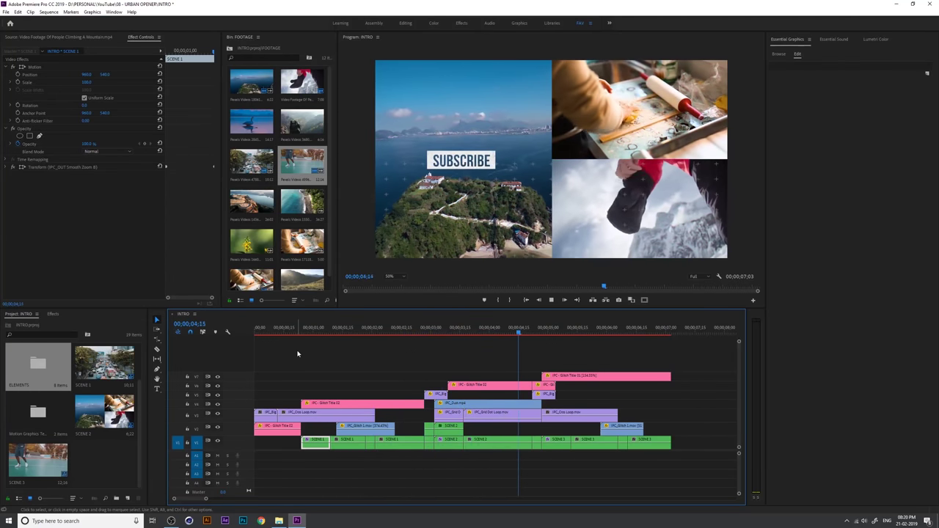
{"action": "key", "text": "Down"}
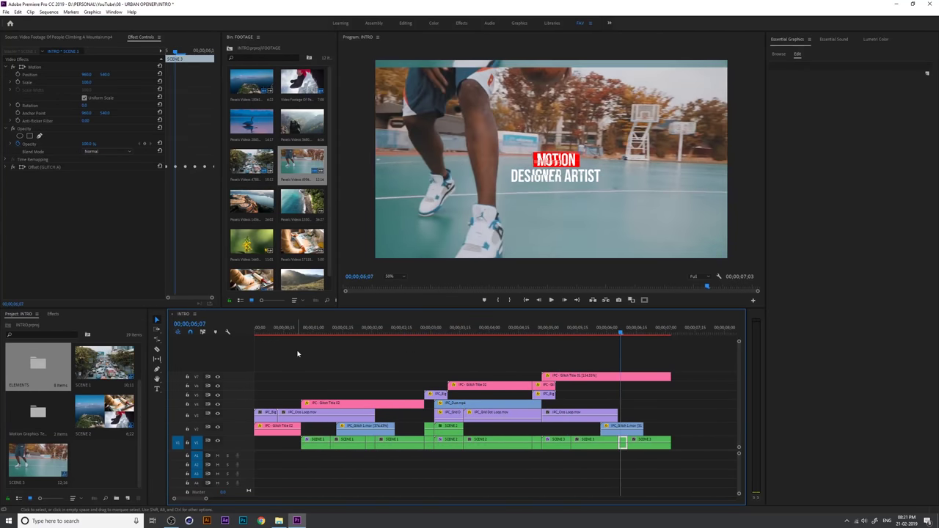
{"action": "key", "text": "ctrl+s"}
Step: Add the IPC_Light Leaks.mp4 clip from the ELEMENTS bin on V8, above all titles and beginning over SCENE 1
{"action": "left_click_drag", "start_coordinate": [625, 334], "coordinate": [360, 360]}
{"action": "key", "text": "Down"}
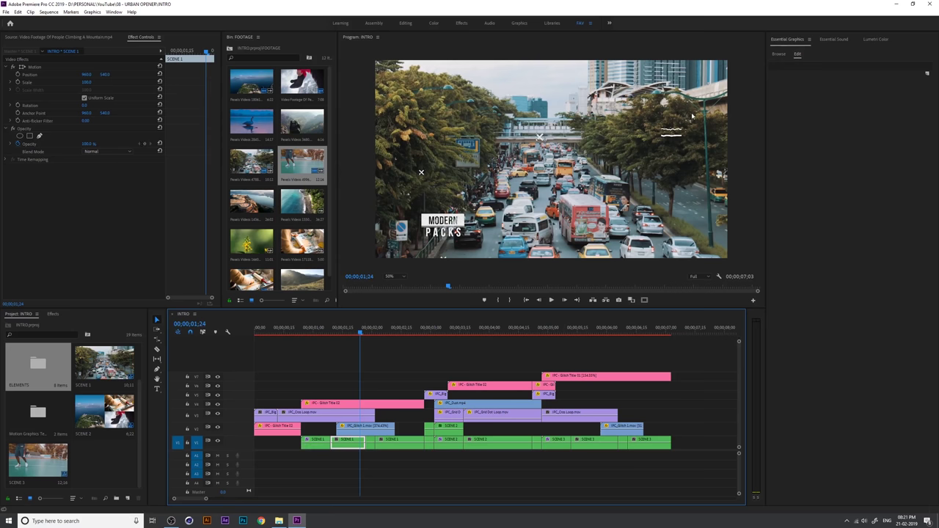
{"action": "double_click", "coordinate": [30, 371]}
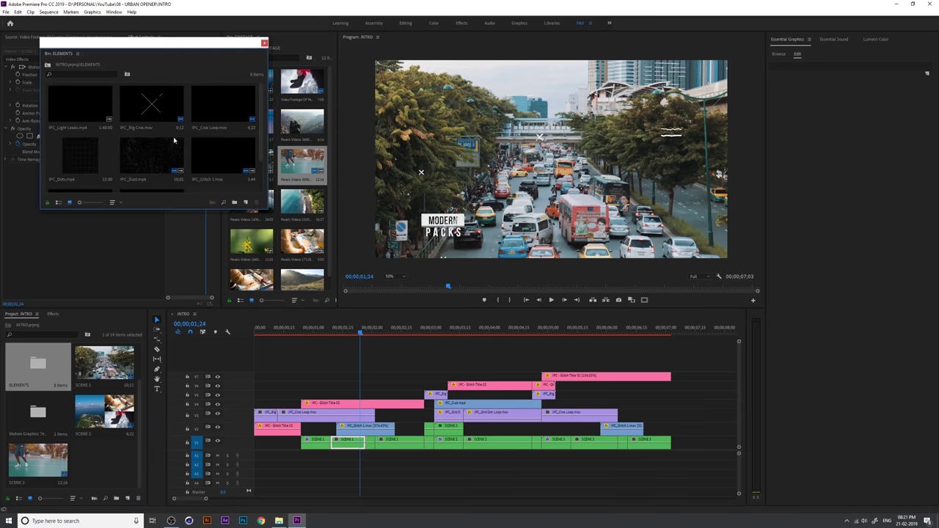
{"action": "double_click", "coordinate": [88, 112]}
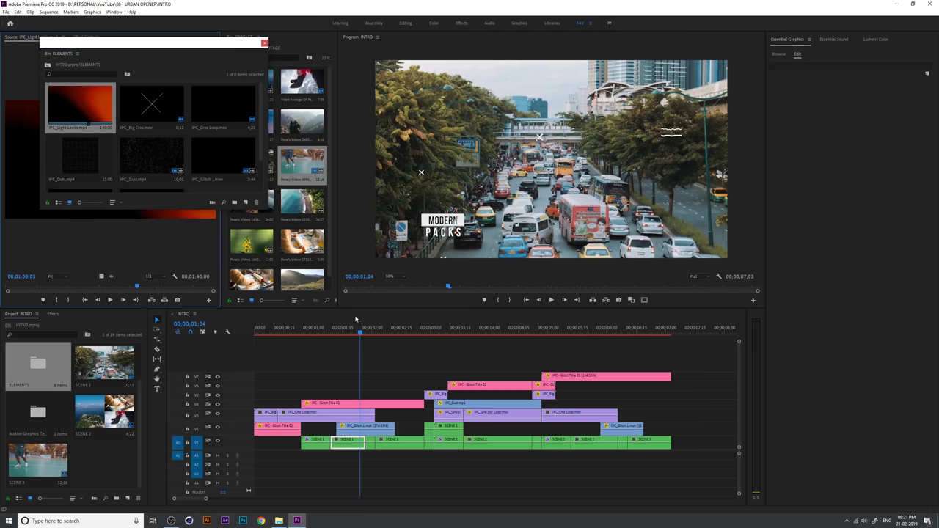
{"action": "left_click_drag", "start_coordinate": [121, 116], "coordinate": [327, 371]}
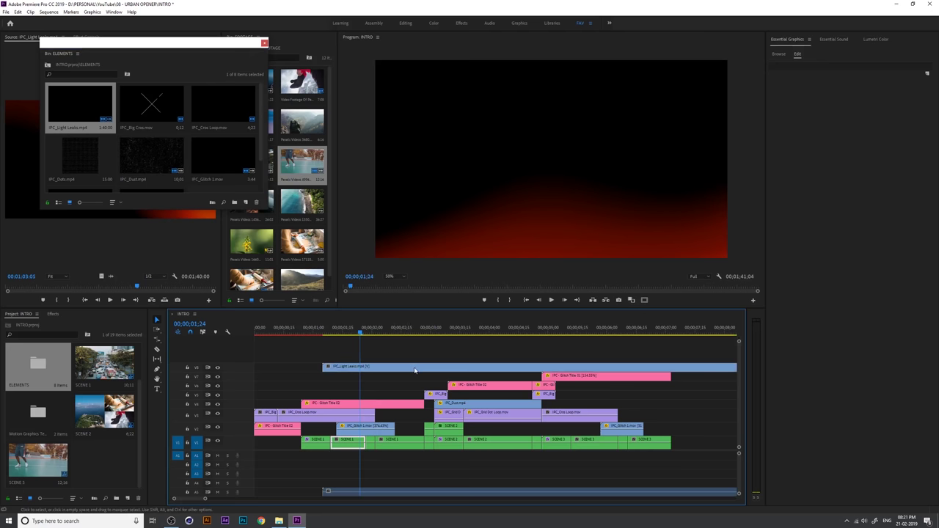
Step: Shorten the video part of the light leaks clip on V8 to end shortly after the other clips
{"action": "key", "text": "minus"}
{"action": "key", "text": "minus"}
{"action": "key", "text": "minus"}
{"action": "left_click_drag", "start_coordinate": [624, 366], "coordinate": [299, 367]}
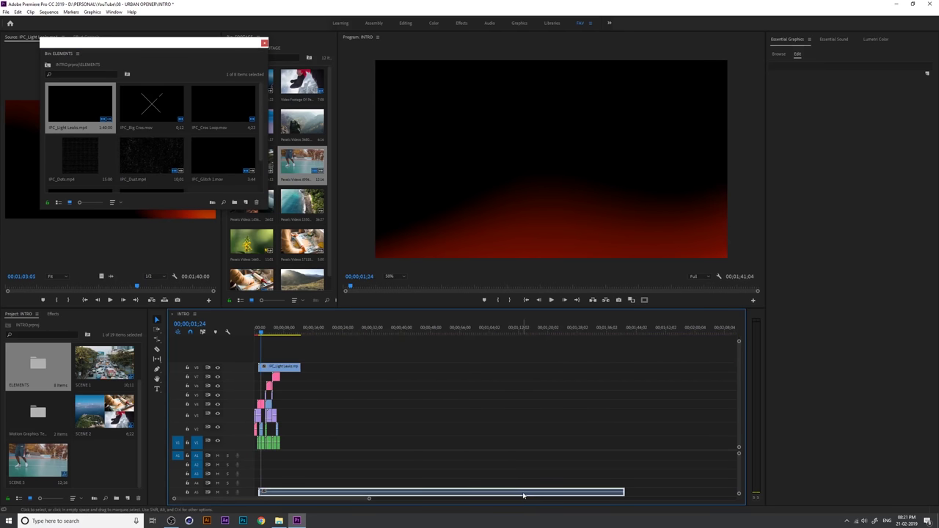
Step: Remove the light leaks clip's audio and trim its video on V8 to the end of the last SCENE 3 clip at 00;00;07;03
{"action": "key", "text": "equal"}
{"action": "key", "text": "equal"}
{"action": "key", "text": "equal"}
{"action": "key", "text": "minus"}
{"action": "left_click_drag", "start_coordinate": [629, 366], "coordinate": [463, 370]}
{"action": "key", "text": "equal"}
{"action": "left_click_drag", "start_coordinate": [336, 331], "coordinate": [471, 335]}
{"action": "left_click", "coordinate": [471, 367]}
{"action": "left_click", "coordinate": [264, 44]}
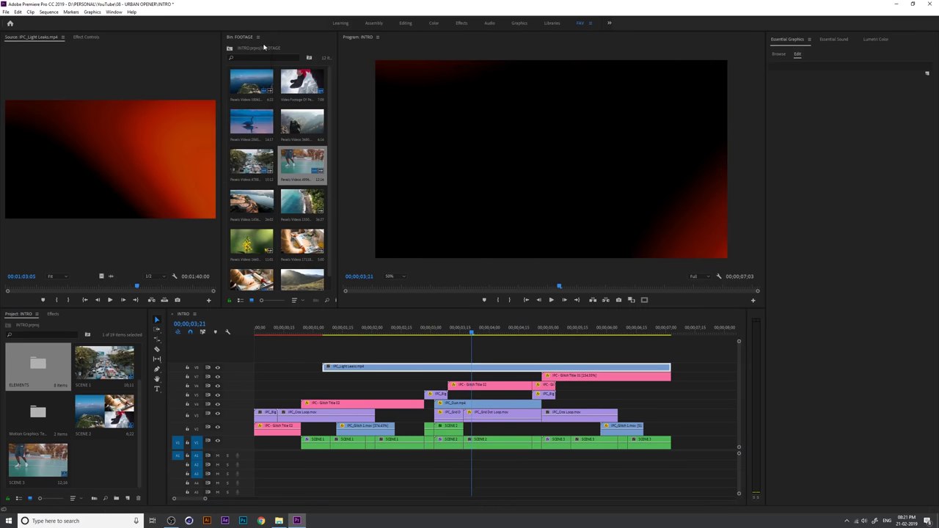
Step: Set the light leaks clip's blend mode to Screen, turn off its opacity keyframing, and play the sequence to check the overlay
{"action": "left_click", "coordinate": [95, 38]}
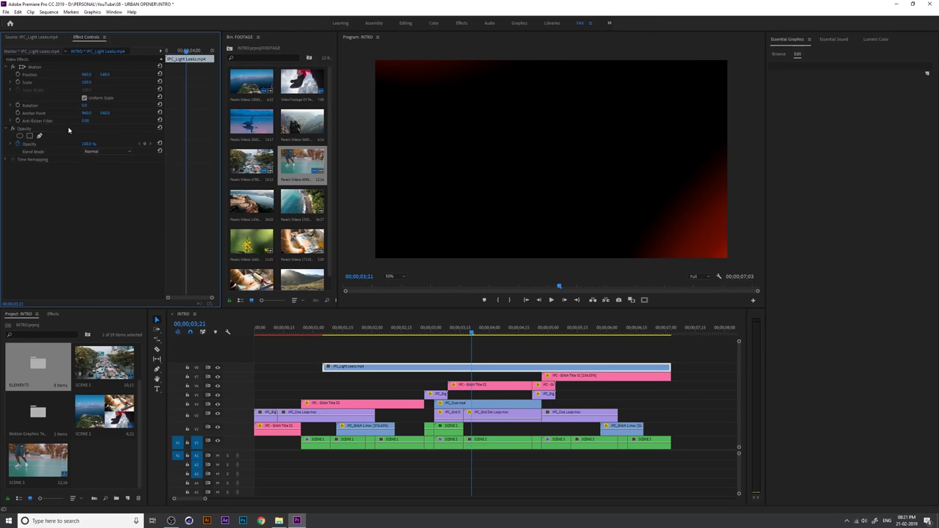
{"action": "left_click", "coordinate": [96, 151]}
{"action": "left_click", "coordinate": [97, 222]}
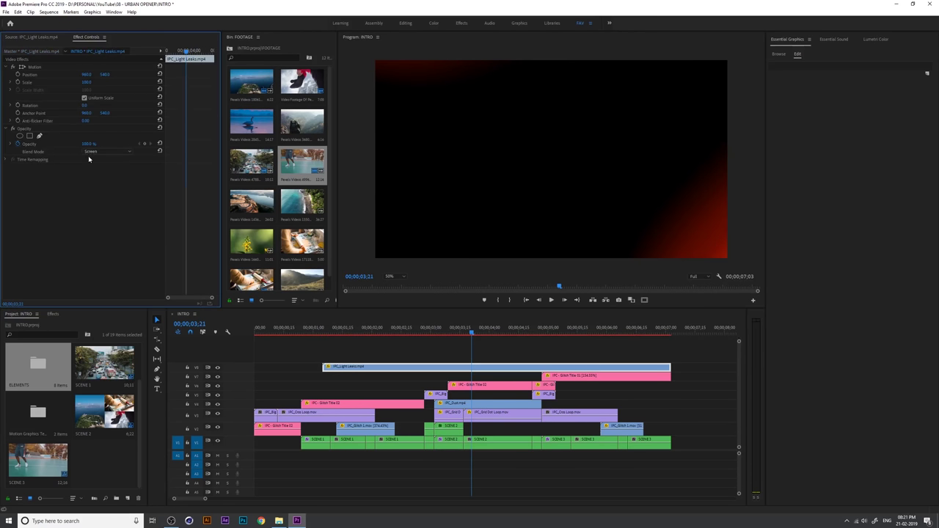
{"action": "left_click", "coordinate": [18, 143]}
{"action": "key", "text": "space"}
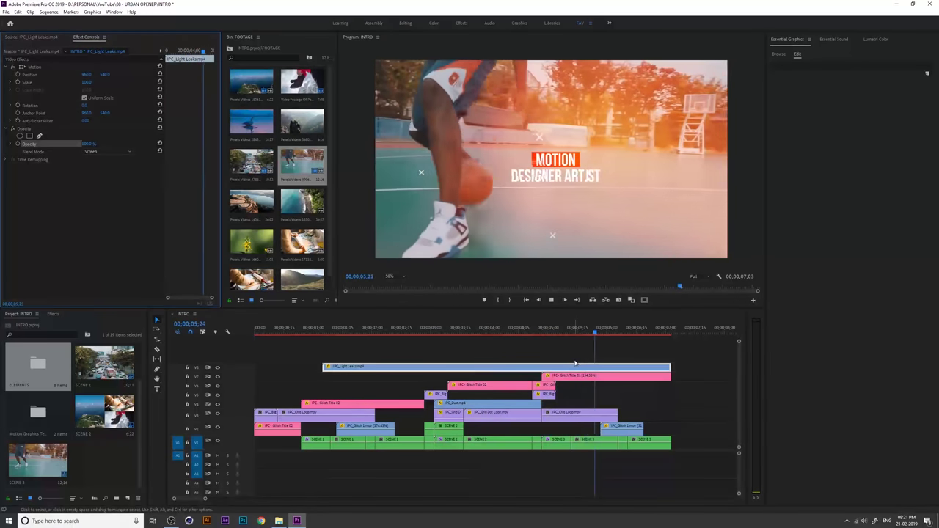
{"action": "key", "text": "space"}
Step: Move the light leaks clip to the sequence start, extend its end to match the last clips, and play the opening
{"action": "left_click_drag", "start_coordinate": [593, 366], "coordinate": [524, 367]}
{"action": "left_click_drag", "start_coordinate": [601, 367], "coordinate": [670, 366]}
{"action": "key", "text": "space"}
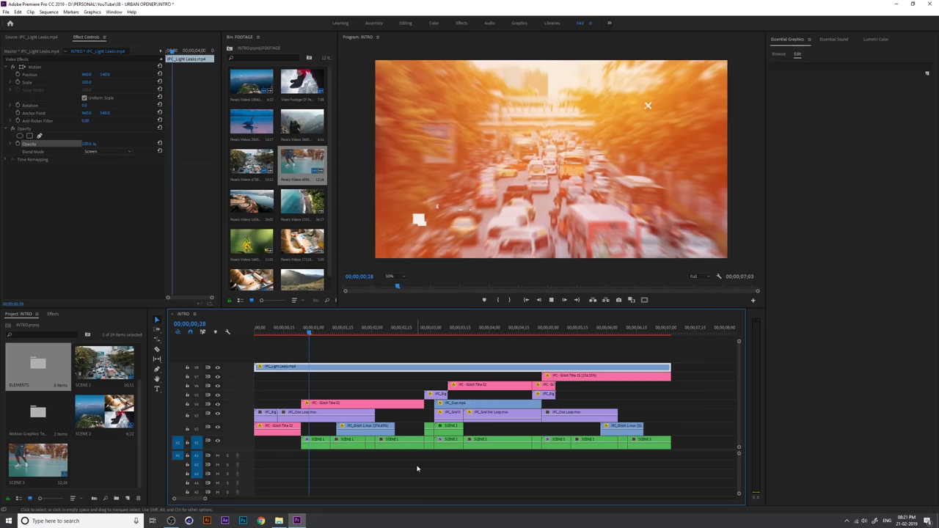
{"action": "left_click_drag", "start_coordinate": [372, 334], "coordinate": [306, 346]}
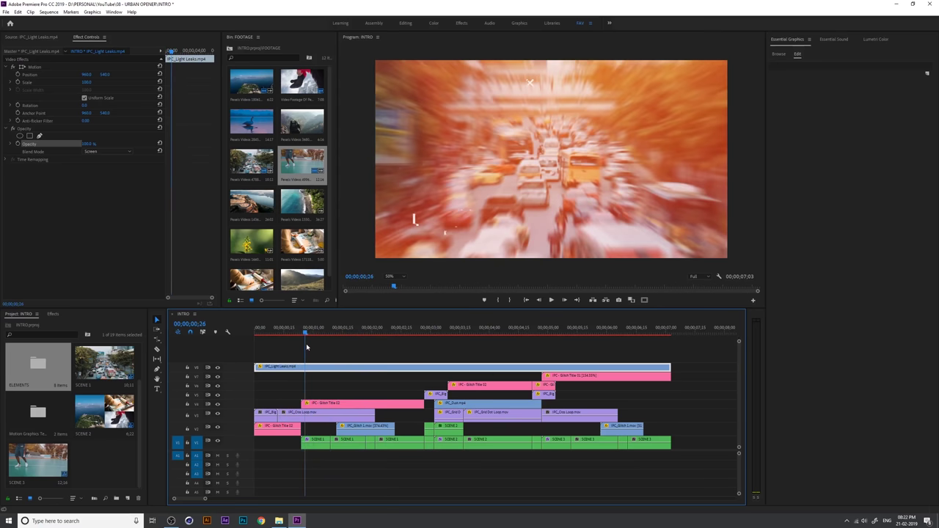
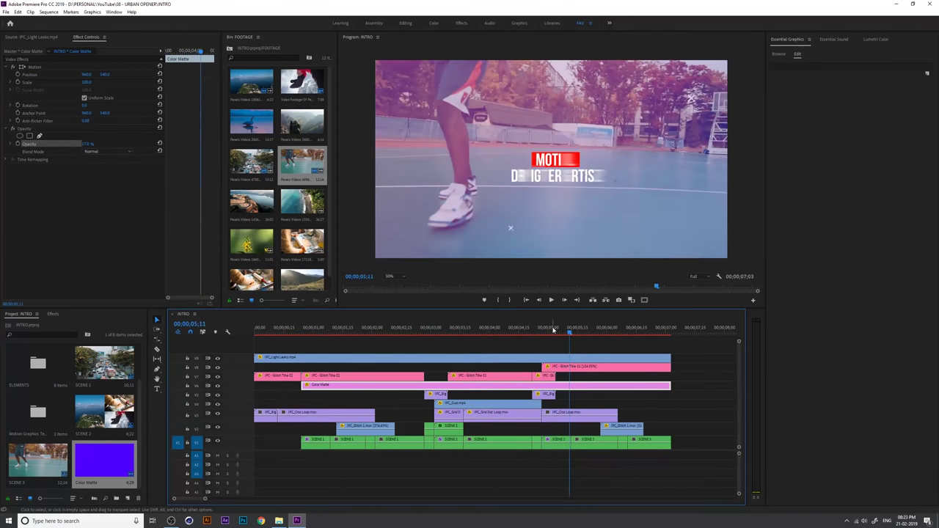
Step: Try the Pin Light blend mode on the Color Matte clip on V6 and undo it
{"action": "left_click", "coordinate": [424, 331]}
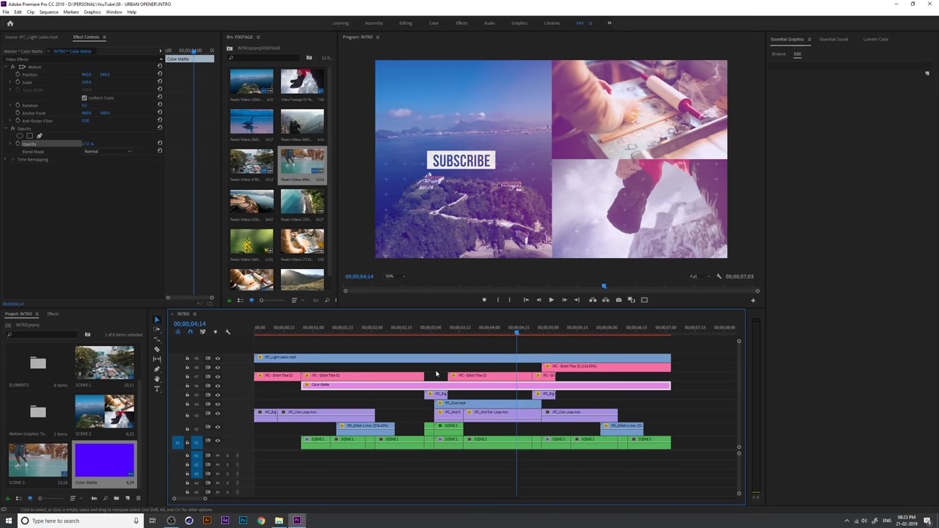
{"action": "left_click", "coordinate": [108, 152]}
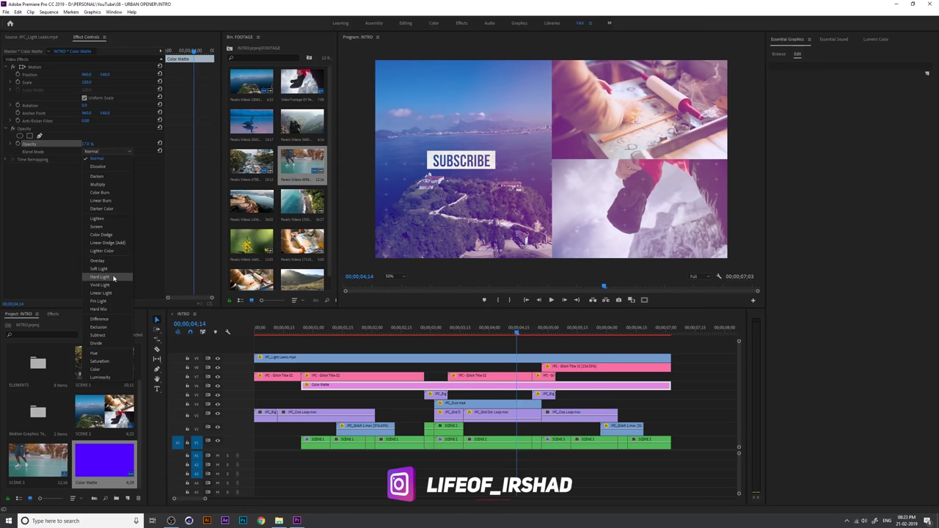
{"action": "left_click", "coordinate": [112, 301]}
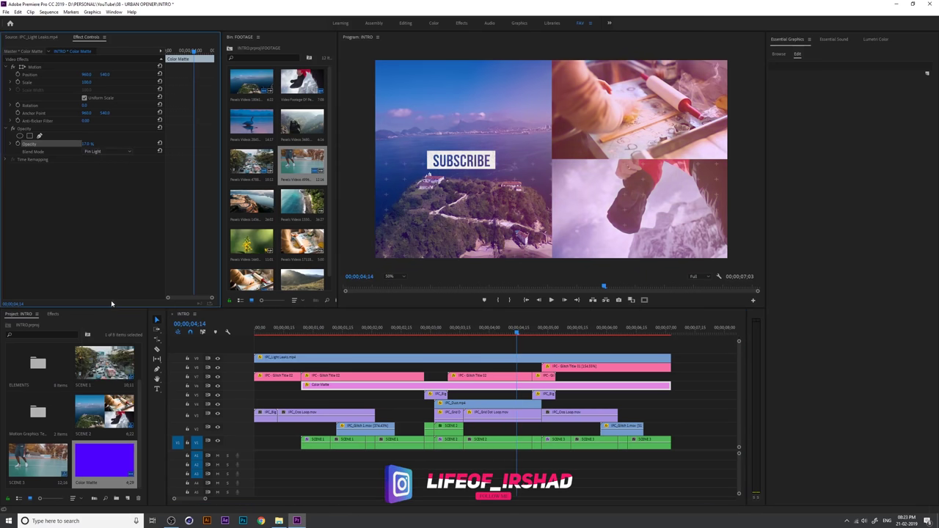
{"action": "key", "text": "ctrl+z"}
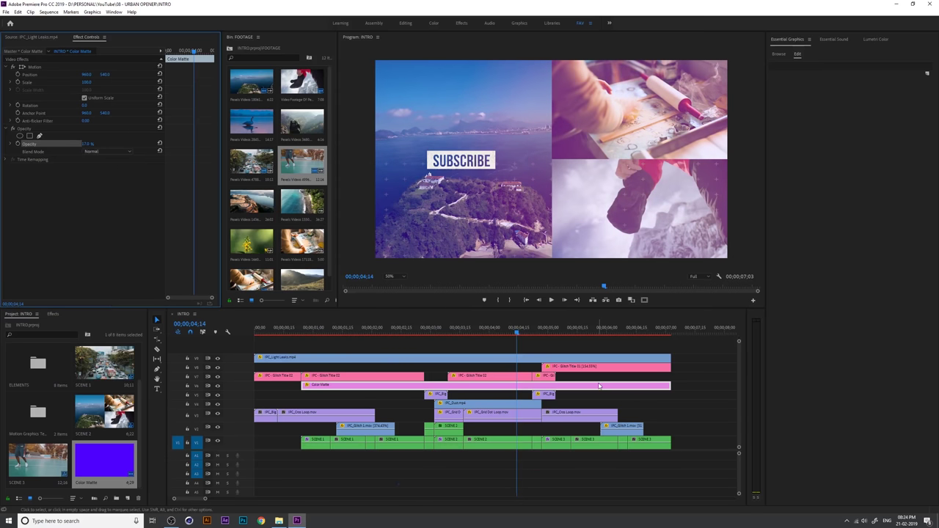
Step: Play through to the end and split the last SCENE 3 clip on V1 at 00;00;06;28
{"action": "key", "text": "space"}
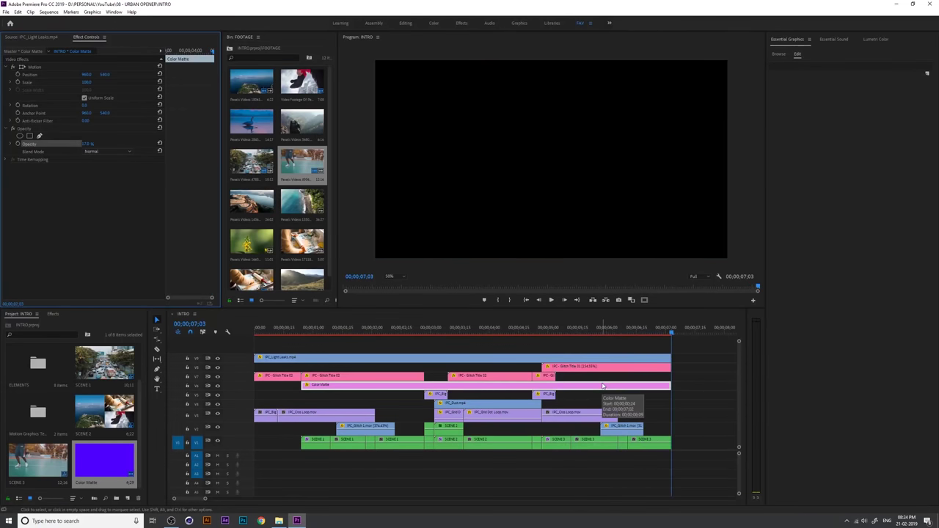
{"action": "left_click", "coordinate": [665, 334]}
{"action": "left_click_drag", "start_coordinate": [666, 334], "coordinate": [664, 334]}
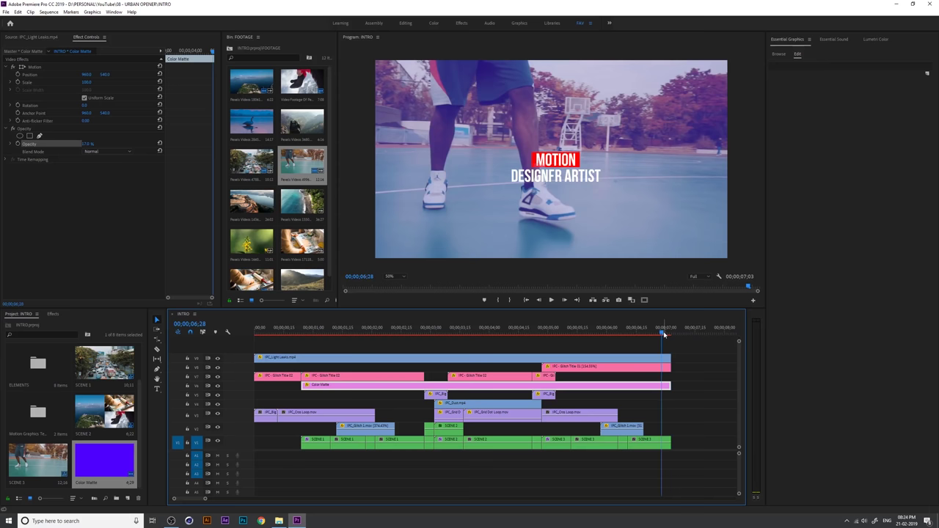
{"action": "left_click", "coordinate": [662, 443]}
{"action": "key", "text": "ctrl+k"}
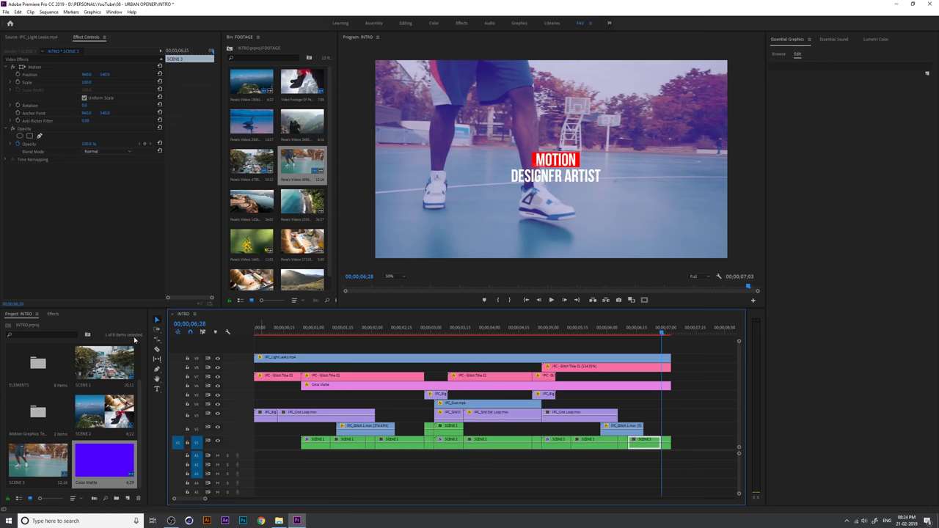
Step: Apply the IPC_IN&OUT Smooth Zoom A preset to the short SCENE 3 piece after the cut at the end of V1
{"action": "left_click", "coordinate": [53, 314]}
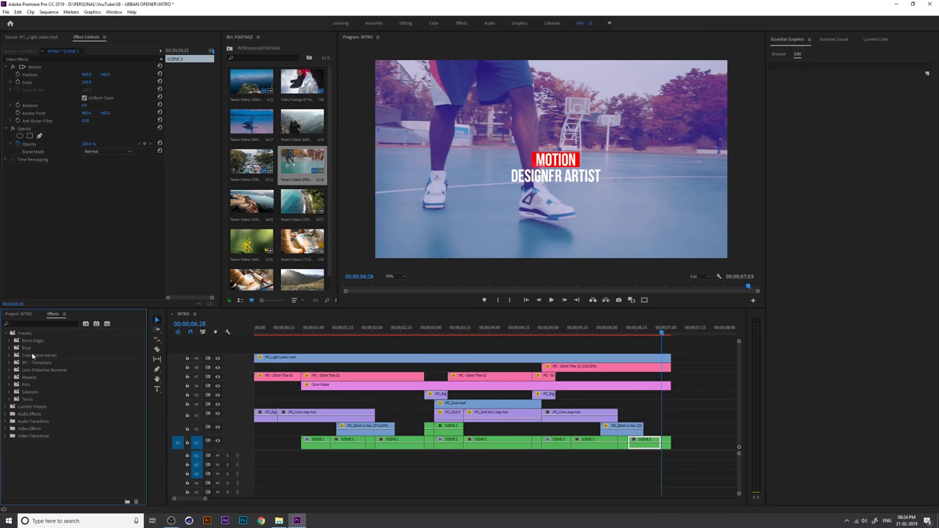
{"action": "double_click", "coordinate": [39, 363]}
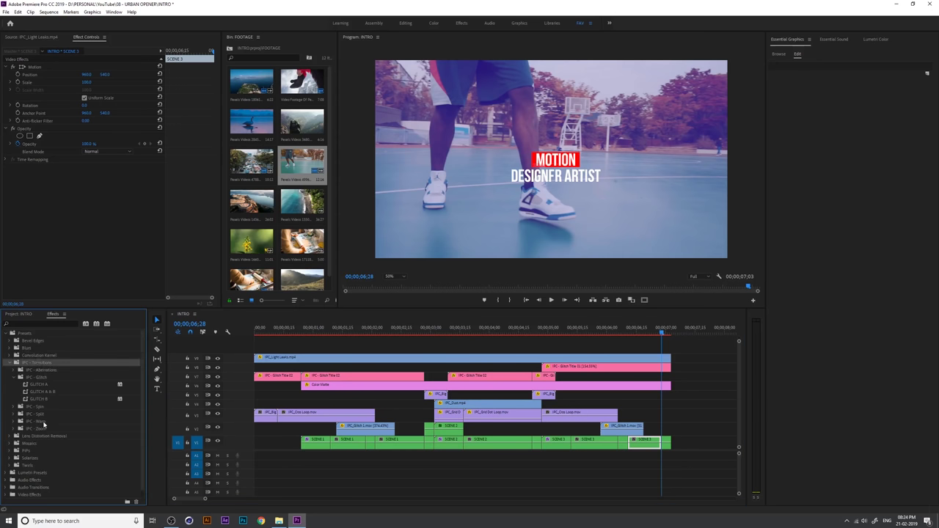
{"action": "double_click", "coordinate": [44, 427]}
{"action": "left_click", "coordinate": [47, 443]}
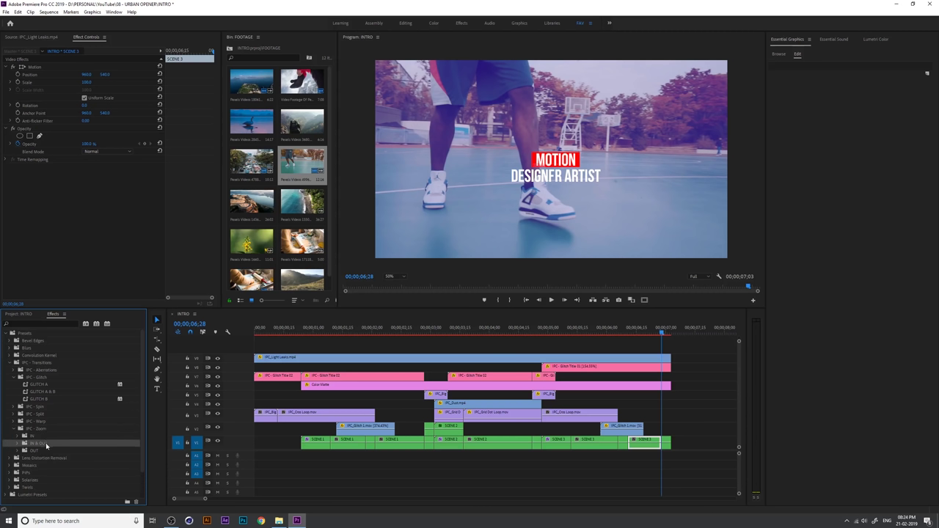
{"action": "double_click", "coordinate": [50, 444]}
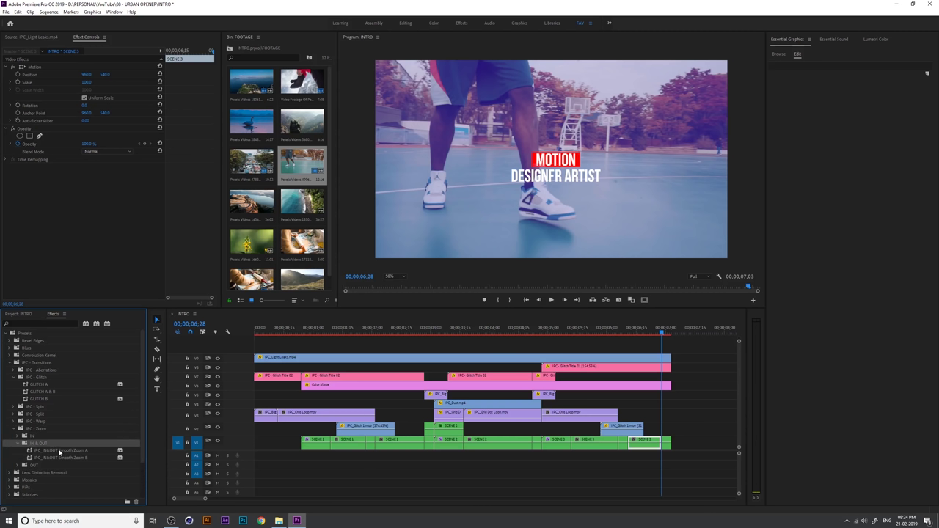
{"action": "left_click_drag", "start_coordinate": [59, 451], "coordinate": [467, 438]}
{"action": "left_click_drag", "start_coordinate": [670, 447], "coordinate": [663, 446]}
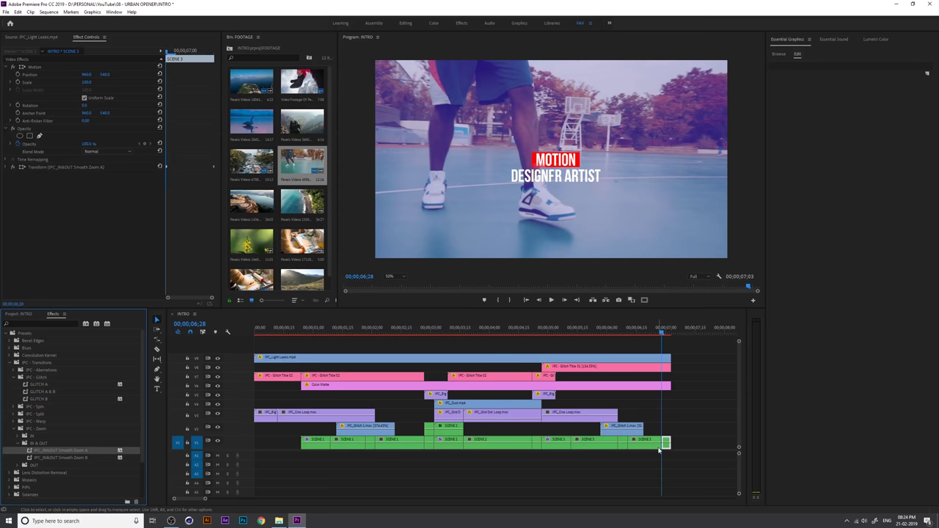
Step: Play back the end of the sequence to check the closing zoom on SCENE 3
{"action": "key", "text": "Down"}
{"action": "left_click_drag", "start_coordinate": [666, 325], "coordinate": [636, 349]}
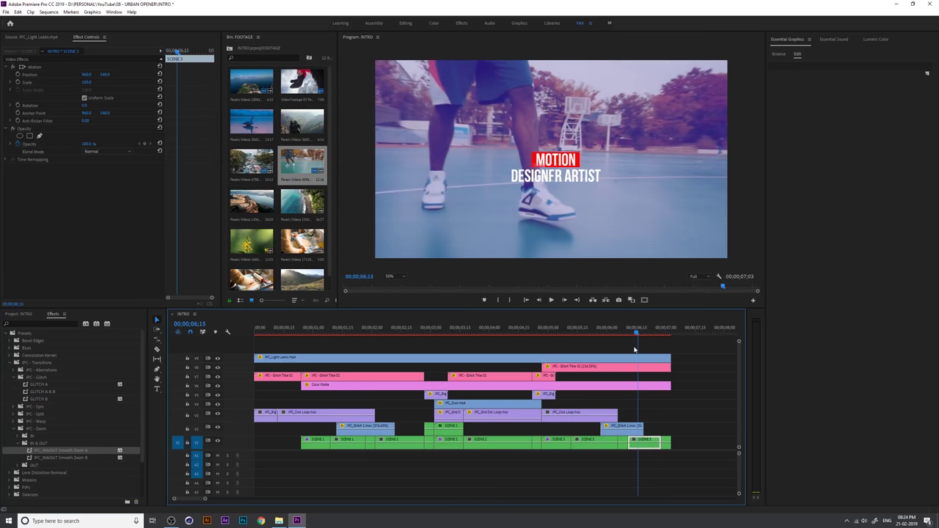
{"action": "key", "text": "space"}
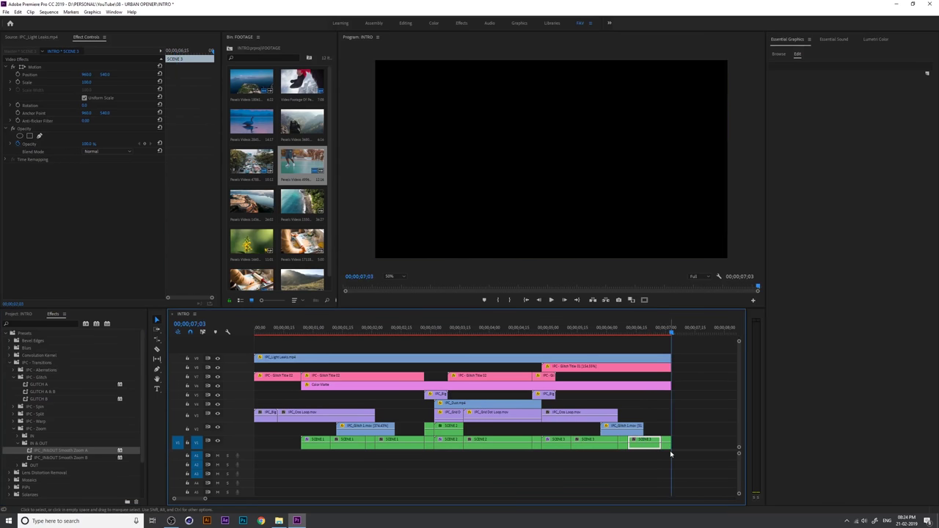
{"action": "left_click_drag", "start_coordinate": [673, 328], "coordinate": [660, 338]}
{"action": "key", "text": "space"}
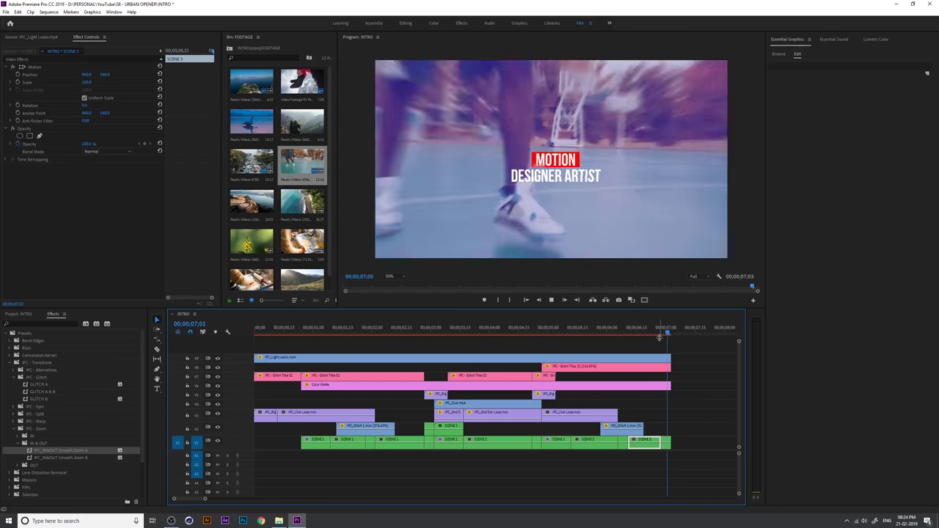
{"action": "key", "text": "space"}
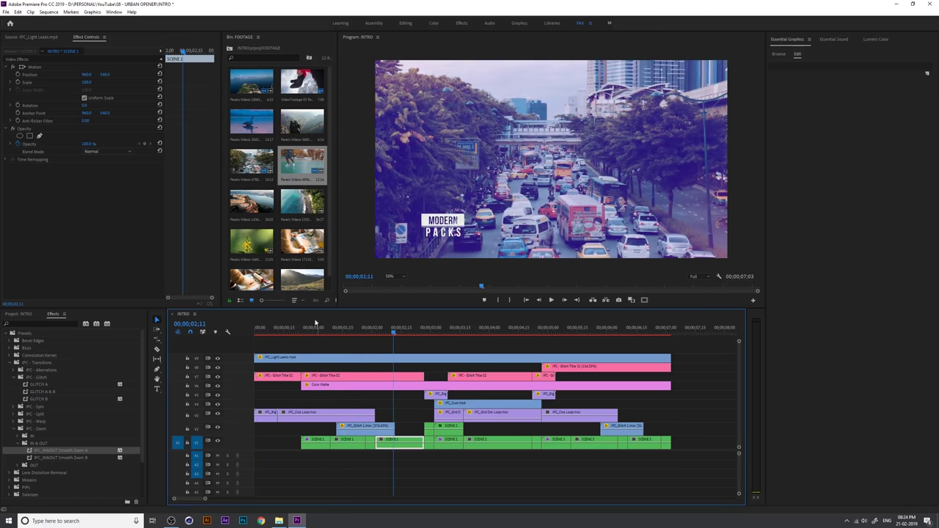
Step: Return to the start of the sequence and load IPC_Dots.mp4 from the ELEMENTS bin as the source clip
{"action": "left_click", "coordinate": [254, 334]}
{"action": "left_click_drag", "start_coordinate": [251, 339], "coordinate": [262, 344]}
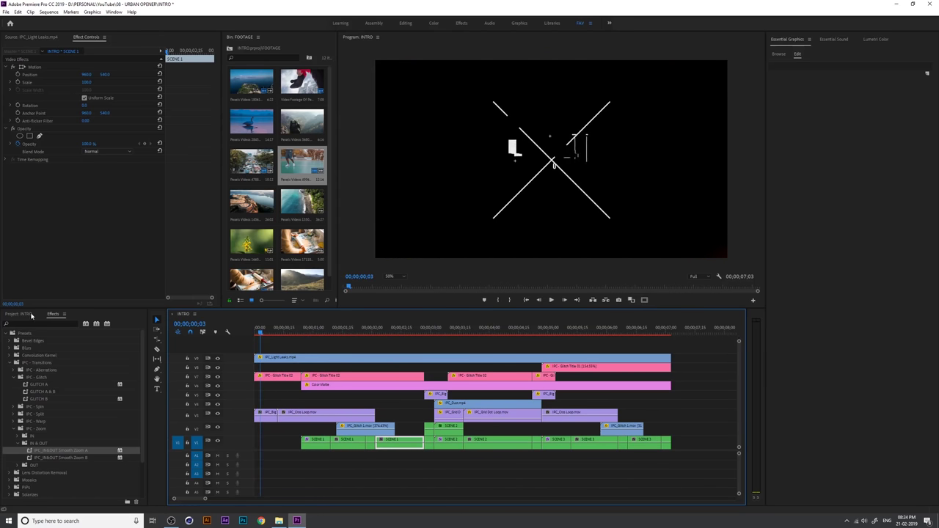
{"action": "left_click", "coordinate": [21, 314]}
{"action": "double_click", "coordinate": [46, 363]}
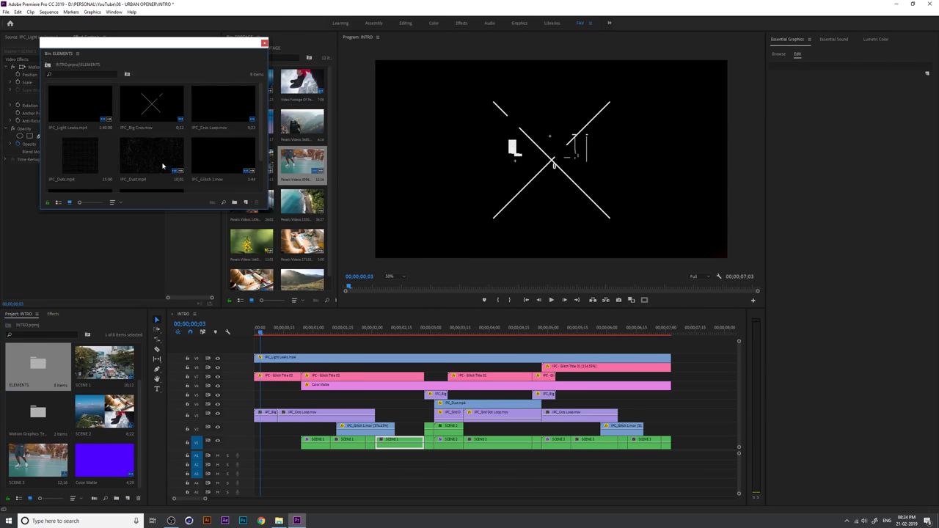
{"action": "left_click_drag", "start_coordinate": [82, 158], "coordinate": [219, 288]}
{"action": "left_click_drag", "start_coordinate": [71, 159], "coordinate": [74, 160]}
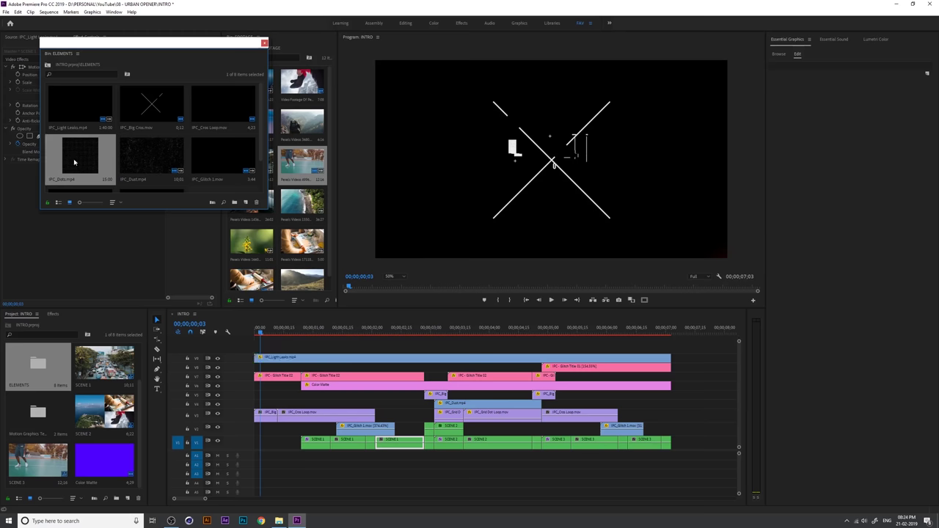
{"action": "double_click", "coordinate": [82, 157]}
{"action": "left_click", "coordinate": [264, 42]}
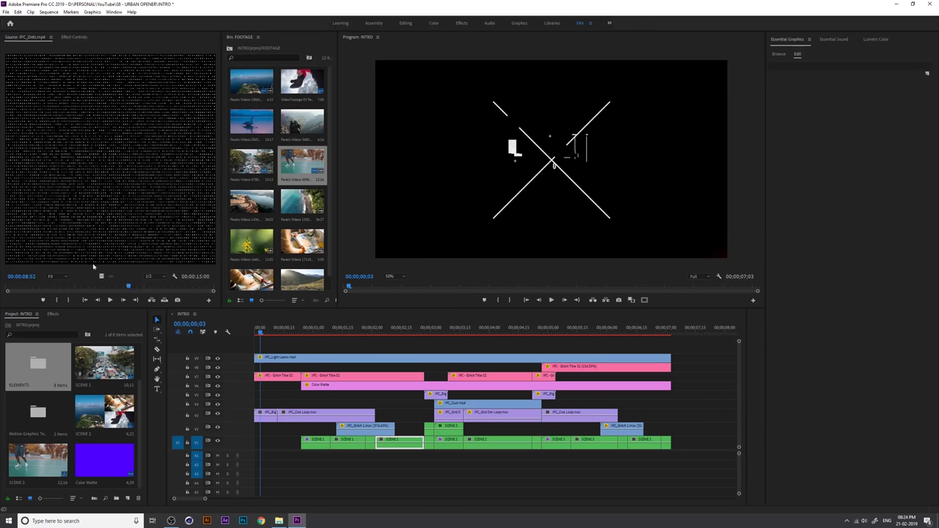
Step: Mark an out point at about two seconds in IPC_Dots.mp4 and add the clip on V4 at the sequence start
{"action": "left_click", "coordinate": [31, 286]}
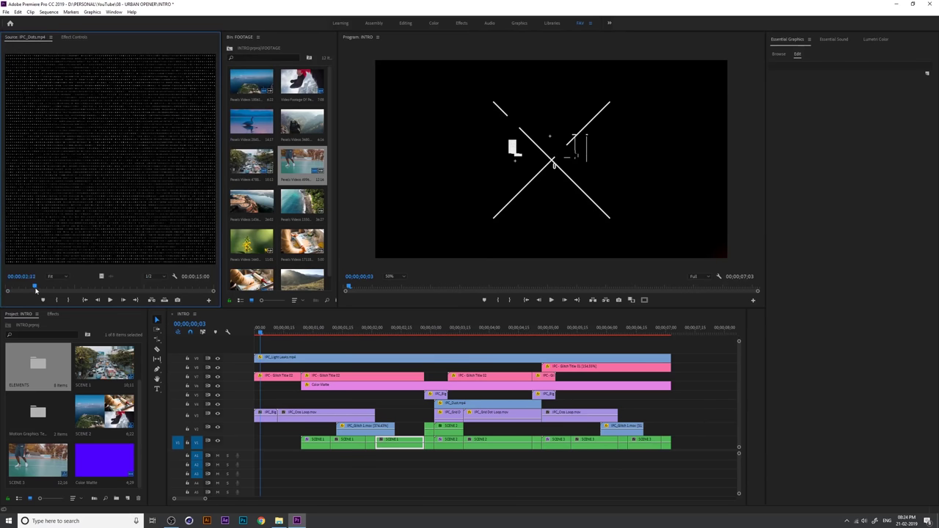
{"action": "key", "text": "o"}
{"action": "left_click_drag", "start_coordinate": [110, 147], "coordinate": [254, 406]}
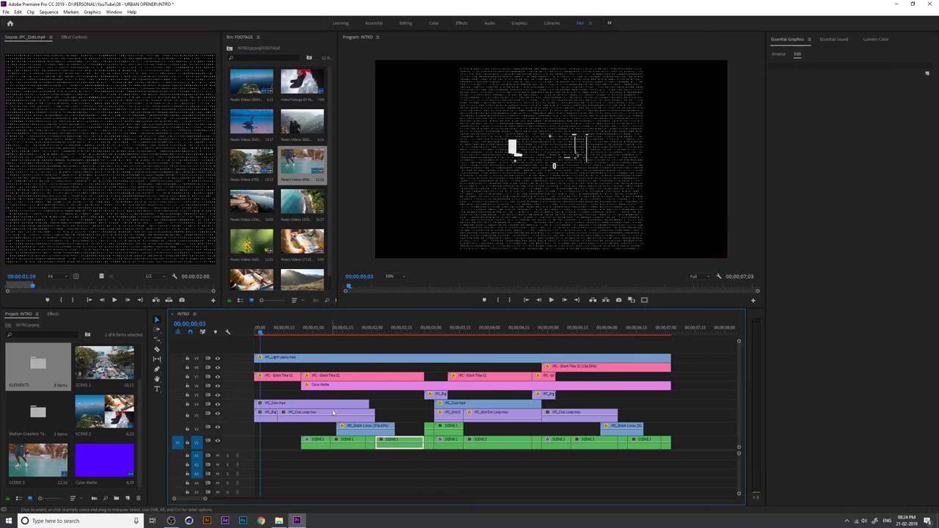
Step: Move the dots clip down to V2 beneath the opening graphics and trim its end to where SCENE 1 begins
{"action": "left_click_drag", "start_coordinate": [367, 402], "coordinate": [279, 435]}
{"action": "key", "text": "equal"}
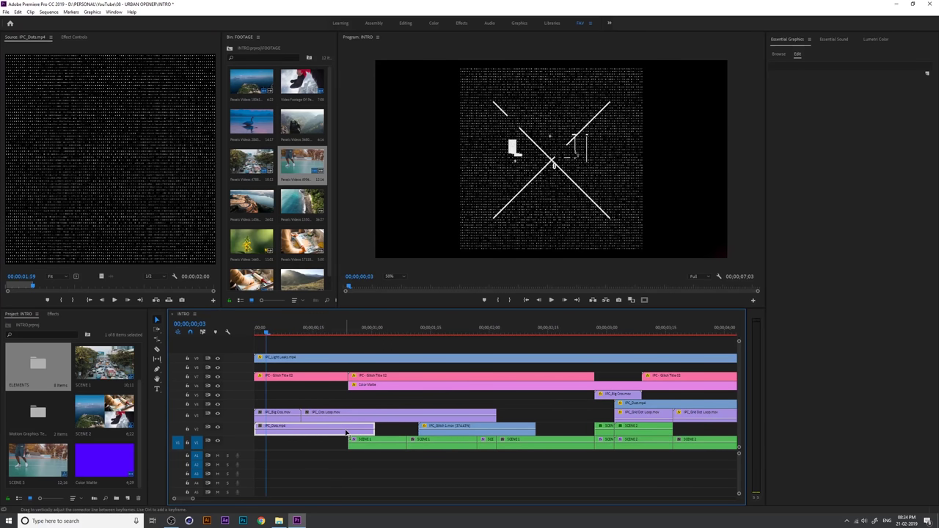
{"action": "left_click_drag", "start_coordinate": [367, 426], "coordinate": [347, 426]}
Step: Scale the dots clip up to fill the frame, turn off its opacity keyframing, and set its opacity to 8%
{"action": "left_click_drag", "start_coordinate": [306, 331], "coordinate": [329, 334]}
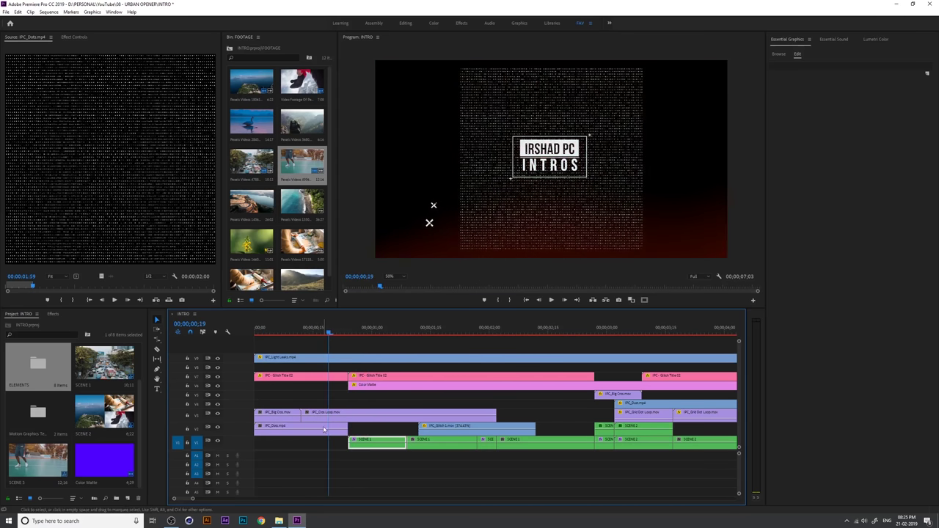
{"action": "left_click", "coordinate": [323, 428]}
{"action": "left_click", "coordinate": [82, 37]}
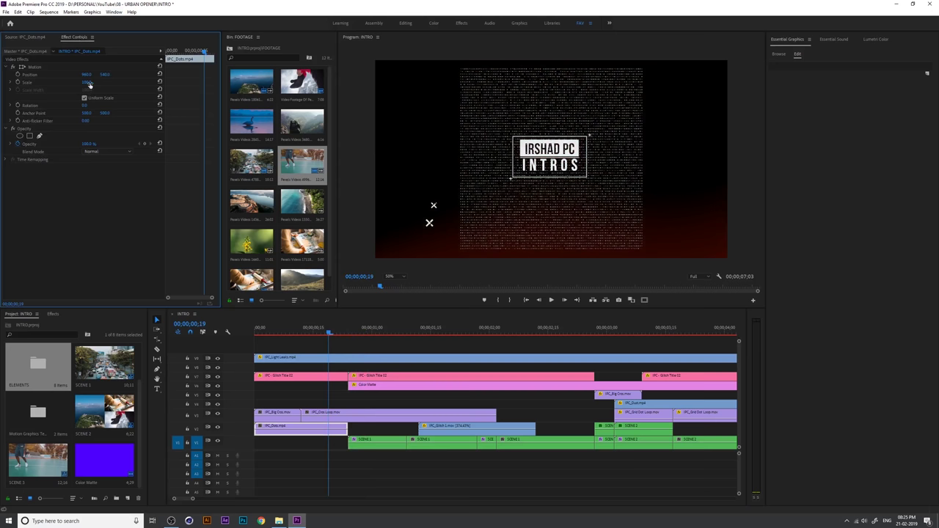
{"action": "left_click_drag", "start_coordinate": [89, 85], "coordinate": [118, 85]}
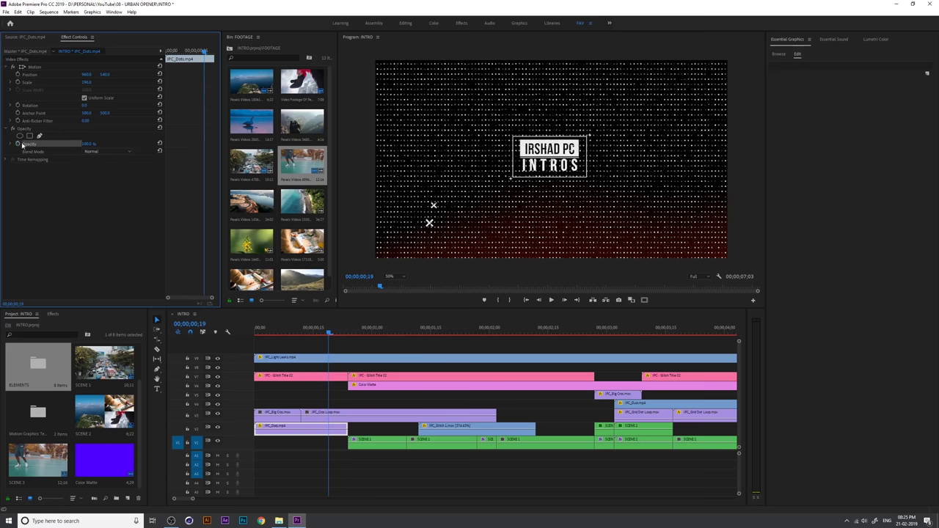
{"action": "left_click_drag", "start_coordinate": [87, 143], "coordinate": [29, 144]}
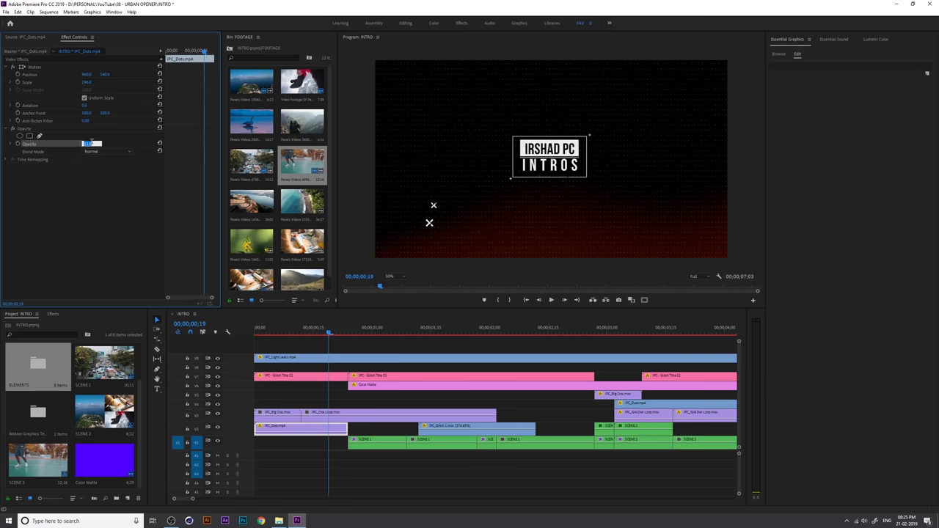
{"action": "key", "text": "Home"}
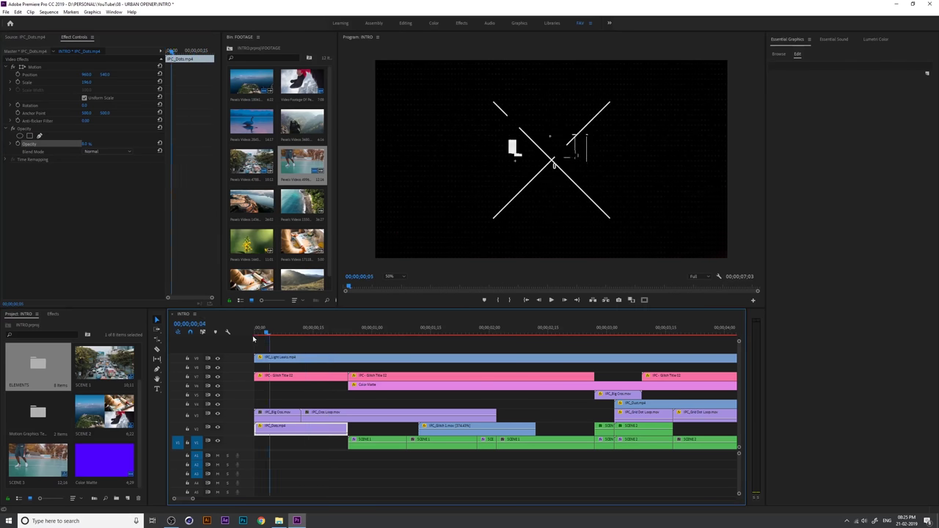
Step: Move the dots clip from V2 up to V4 and extend its end to the start of the IPC_Dust clip
{"action": "key", "text": "space"}
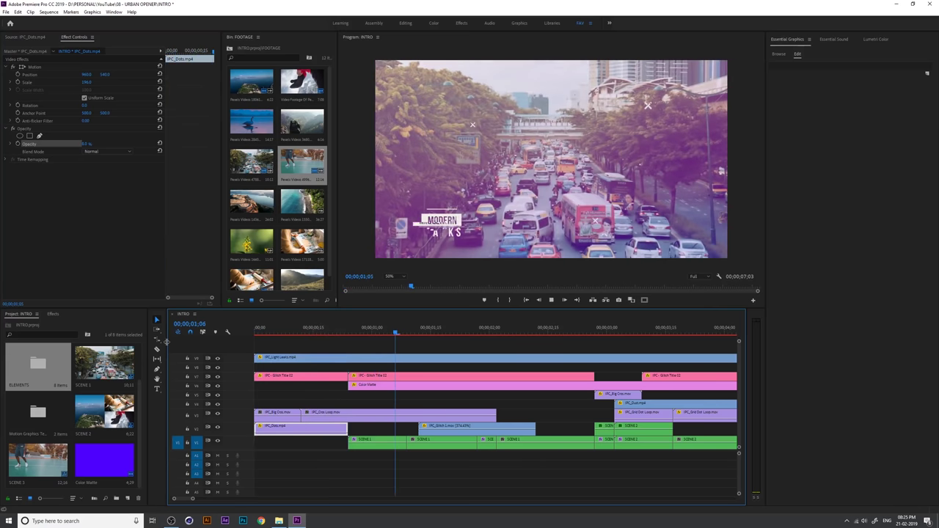
{"action": "key", "text": "space"}
{"action": "left_click_drag", "start_coordinate": [349, 427], "coordinate": [415, 425]}
{"action": "left_click", "coordinate": [354, 336]}
{"action": "left_click_drag", "start_coordinate": [354, 335], "coordinate": [397, 341]}
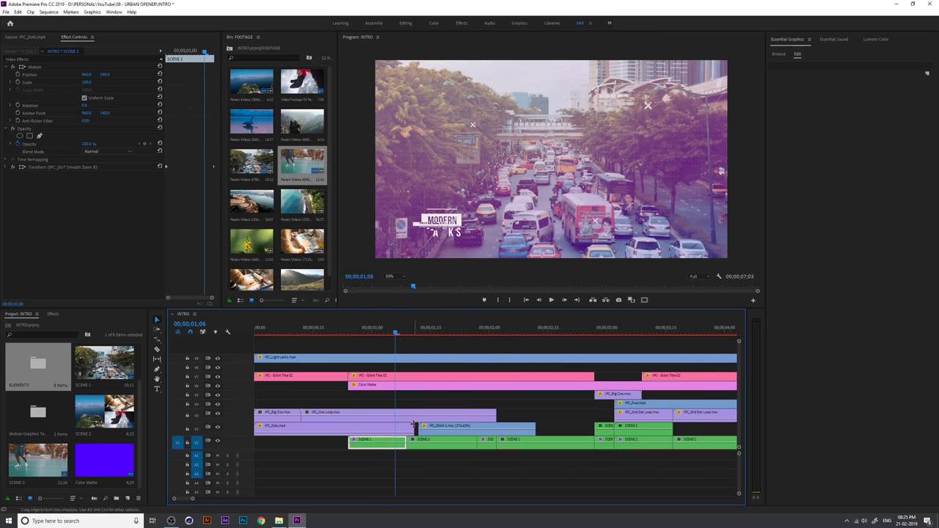
{"action": "left_click_drag", "start_coordinate": [415, 426], "coordinate": [613, 404]}
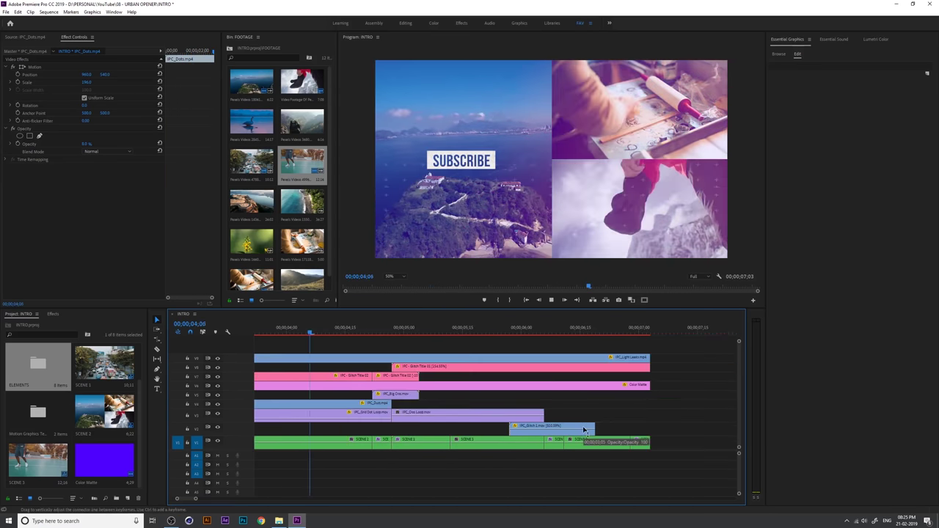
Step: Save the project and play the whole INTRO sequence from its start to review the edit
{"action": "key", "text": "space"}
{"action": "key", "text": "ctrl+s"}
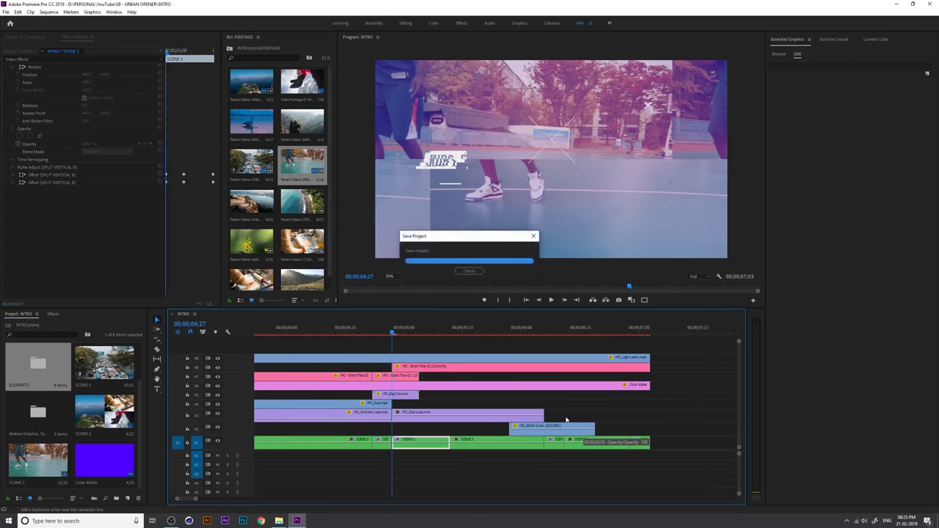
{"action": "key", "text": "minus"}
{"action": "key", "text": "minus"}
{"action": "left_click_drag", "start_coordinate": [403, 332], "coordinate": [390, 332]}
{"action": "key", "text": "Home"}
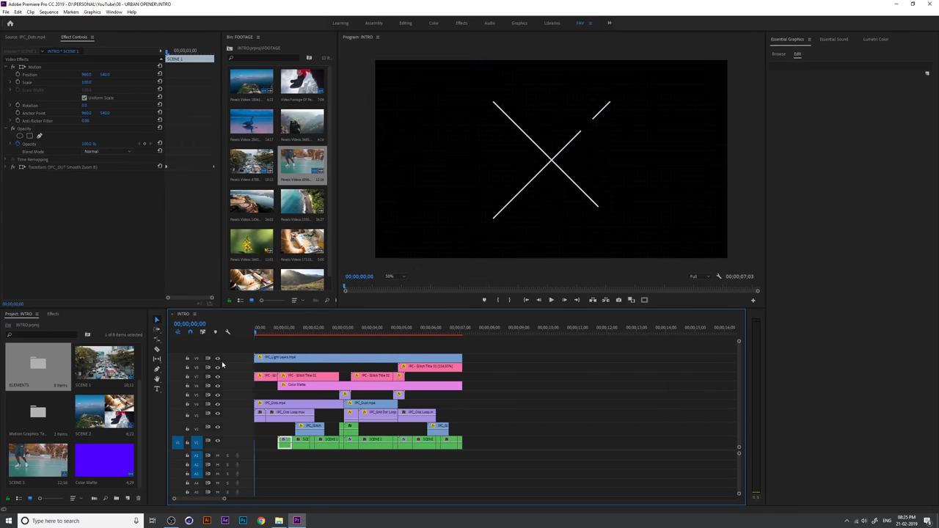
{"action": "key", "text": "space"}
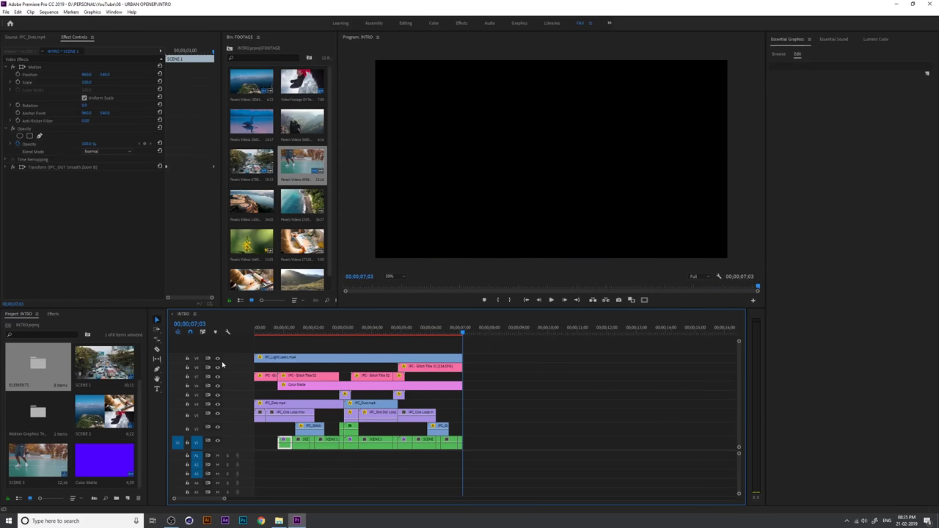
{"action": "key", "text": "ctrl+s"}
Step: Switch to Chrome, search Google for "ncs" and return to the search results from the National Career Service site
{"action": "left_click", "coordinate": [259, 524]}
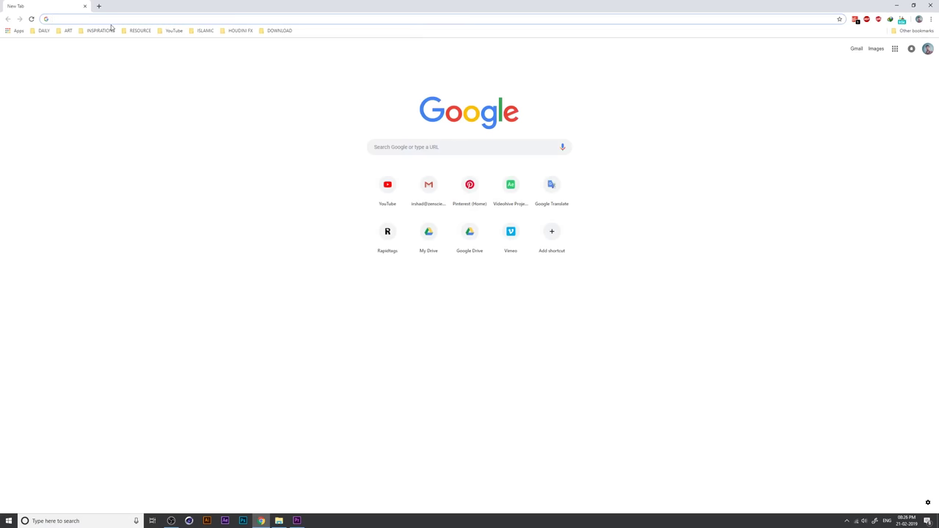
{"action": "type", "text": "ncs"}
{"action": "key", "text": "Return"}
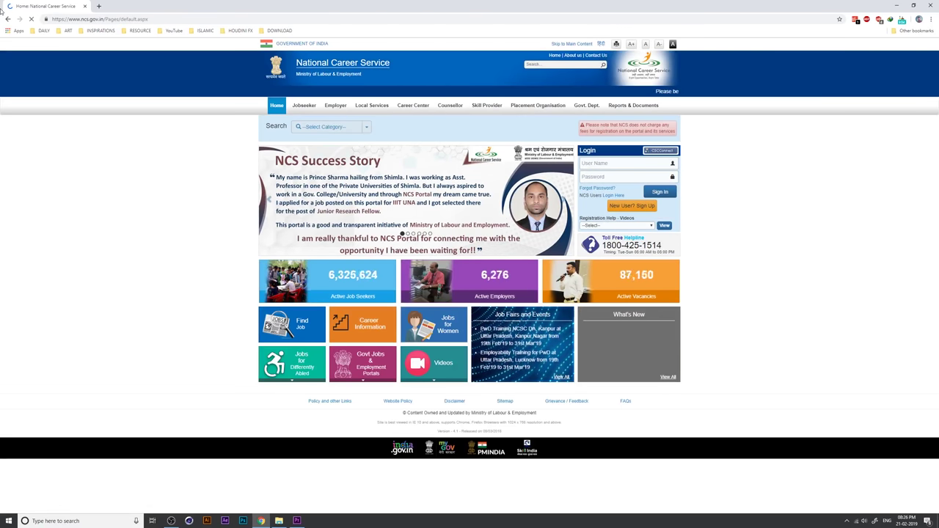
{"action": "left_click", "coordinate": [7, 18]}
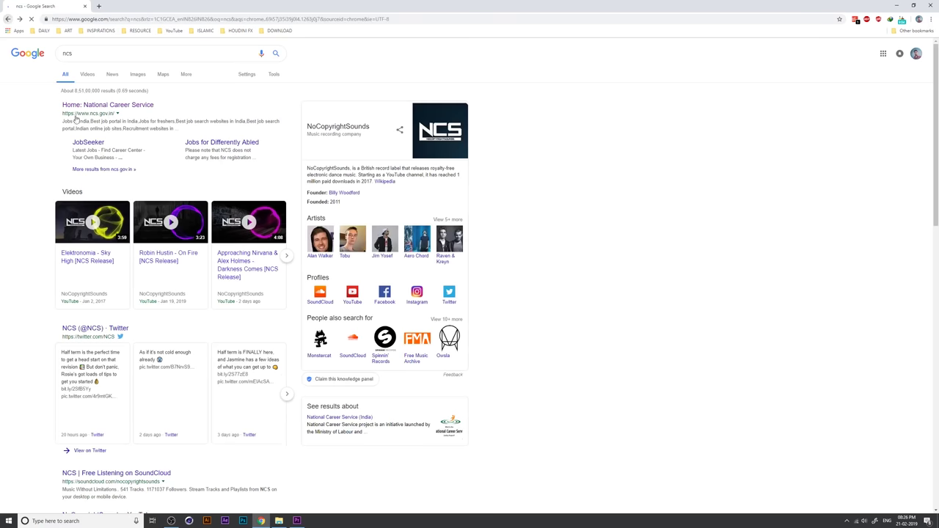
Step: Search Google for "ncs music" and view the uploaded videos of the NoCopyrightSounds YouTube channel
{"action": "left_click", "coordinate": [110, 53]}
{"action": "type", "text": "music"}
{"action": "key", "text": "Return"}
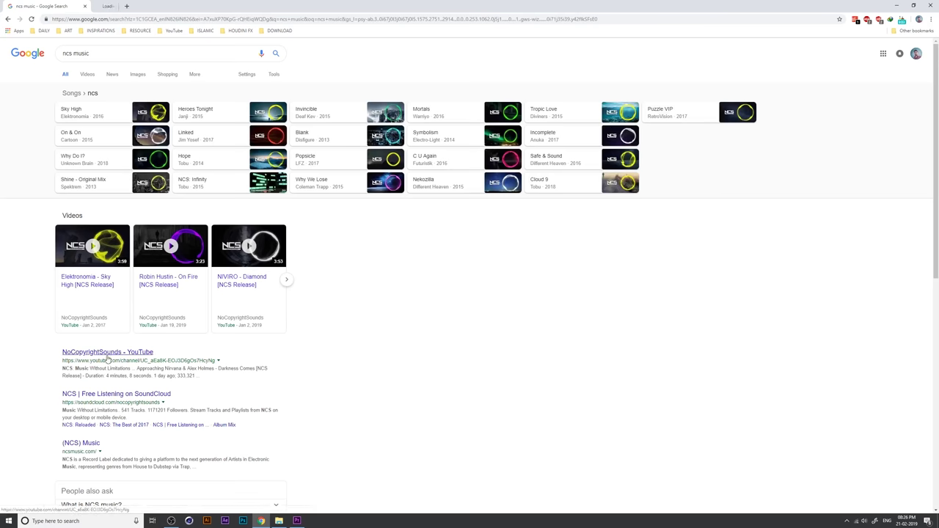
{"action": "left_click", "coordinate": [128, 6]}
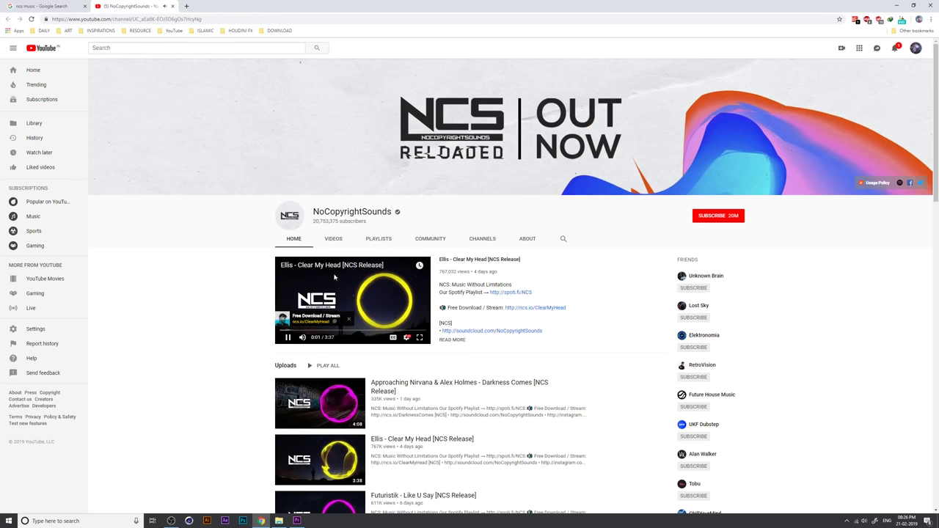
{"action": "left_click", "coordinate": [333, 240]}
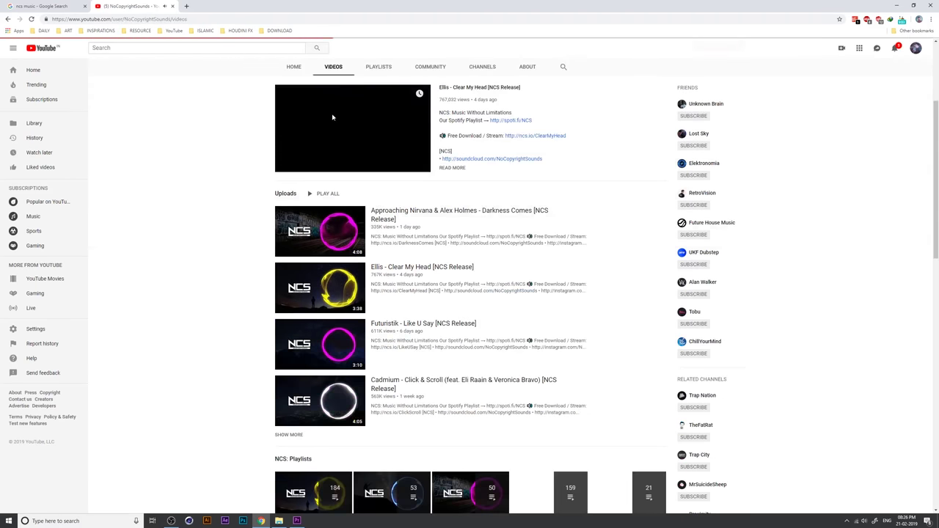
Step: Search YouTube for "vanze survive"
{"action": "left_click", "coordinate": [126, 52]}
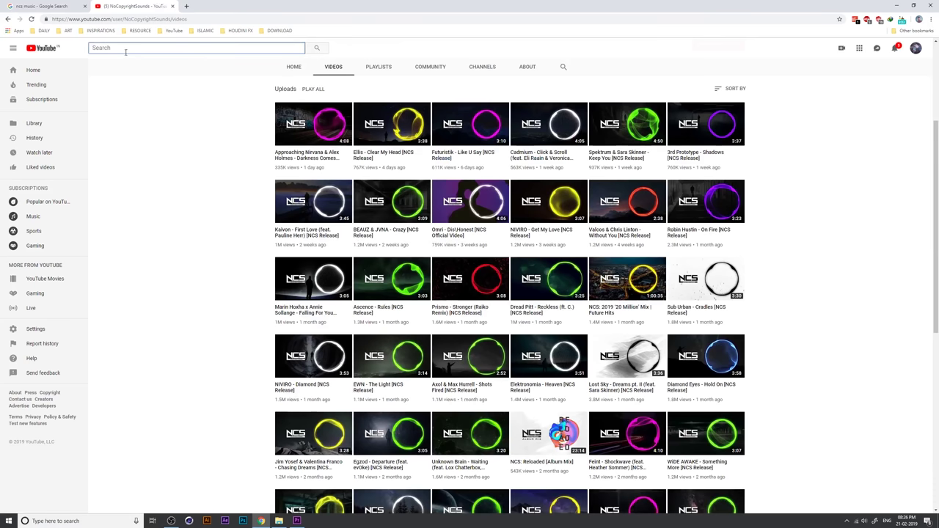
{"action": "type", "text": "ve"}
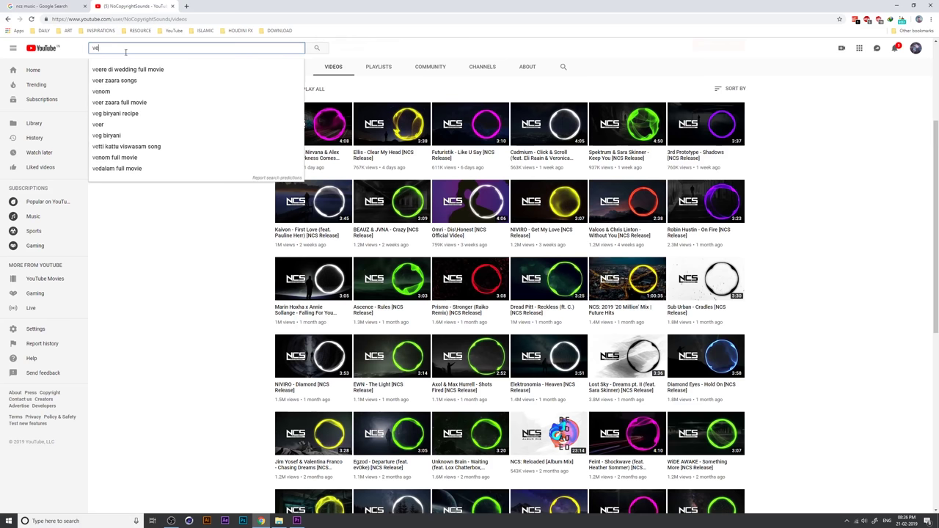
{"action": "type", "text": "nze"}
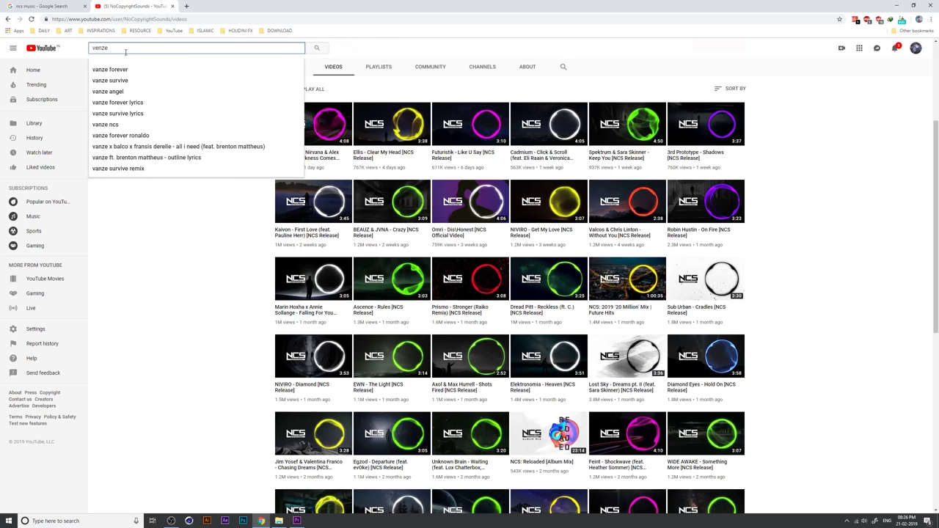
{"action": "key", "text": "Down"}
{"action": "key", "text": "Down"}
{"action": "key", "text": "Return"}
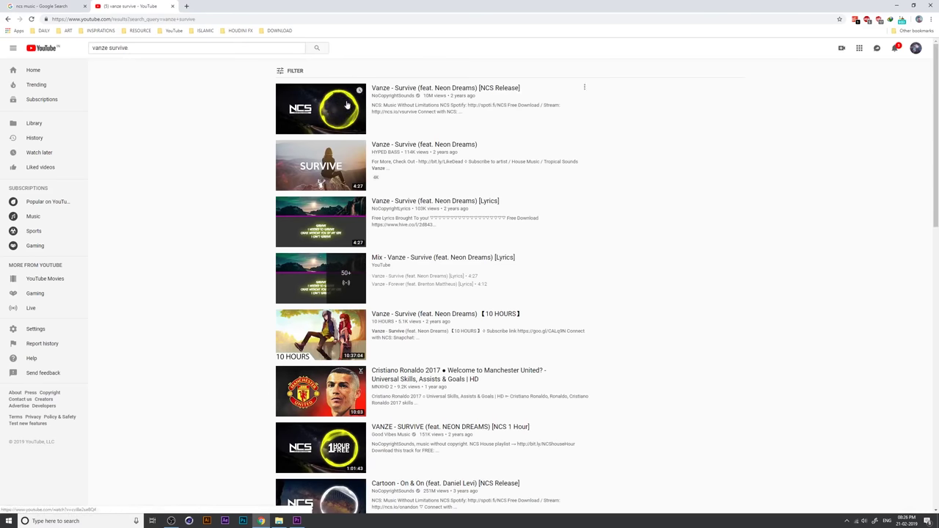
Step: Open the NCS Release video of Vanze - Survive, play it from about 0:28 and pause it
{"action": "left_click", "coordinate": [347, 104]}
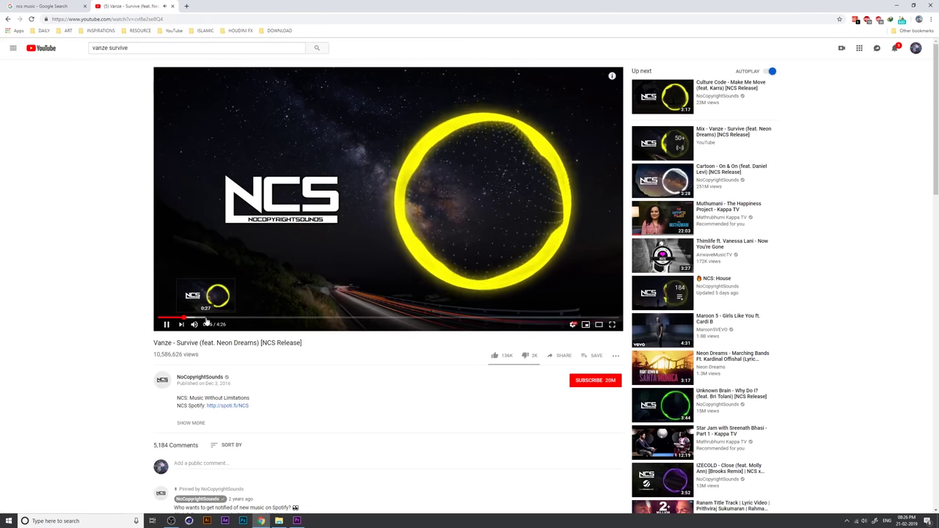
{"action": "left_click", "coordinate": [217, 318]}
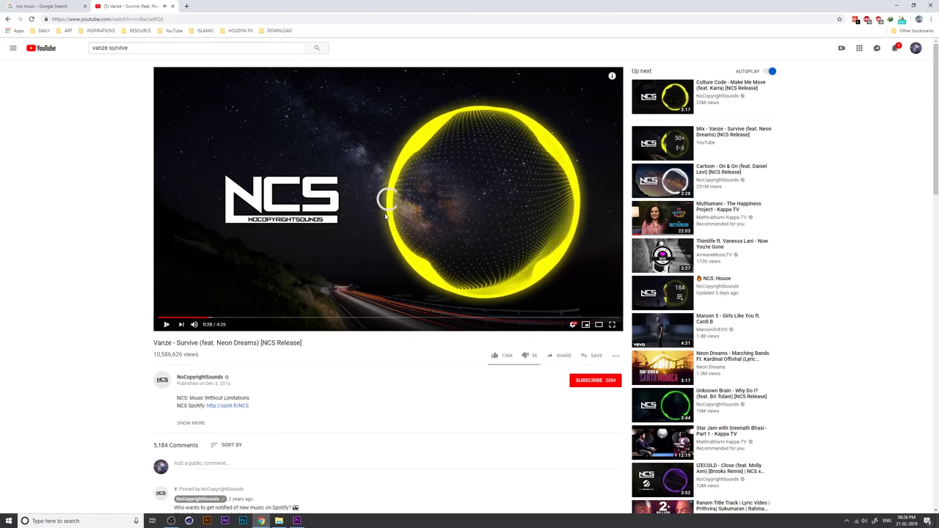
{"action": "left_click", "coordinate": [469, 202]}
Step: Find the Vanze - Survive MP3 in File Explorer under YouTube > BRANDING > IPC BRAND > MUSIC and import it into the Premiere Pro project
{"action": "left_click", "coordinate": [280, 522]}
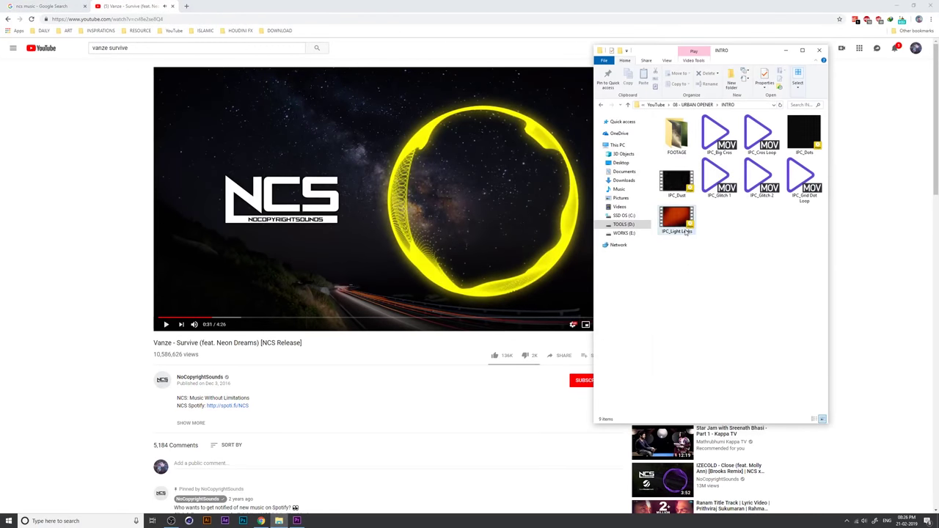
{"action": "left_click", "coordinate": [656, 105]}
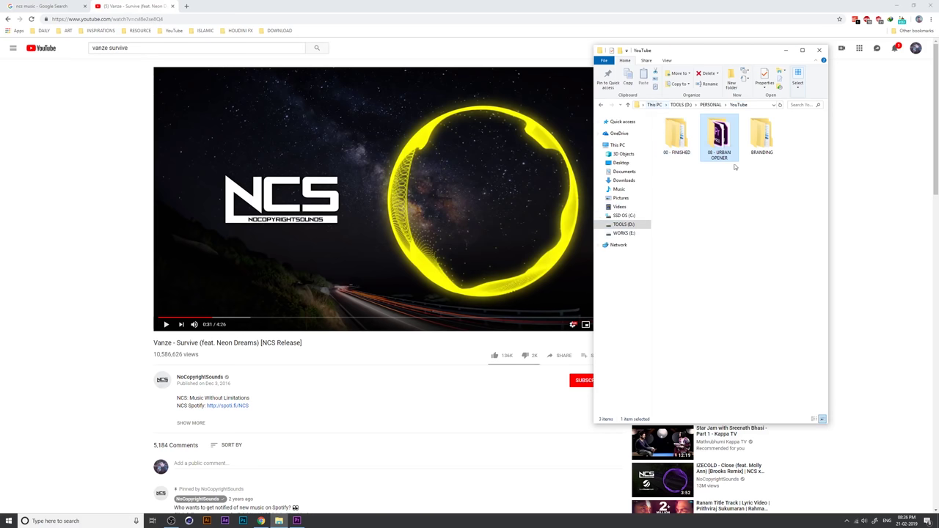
{"action": "double_click", "coordinate": [755, 138]}
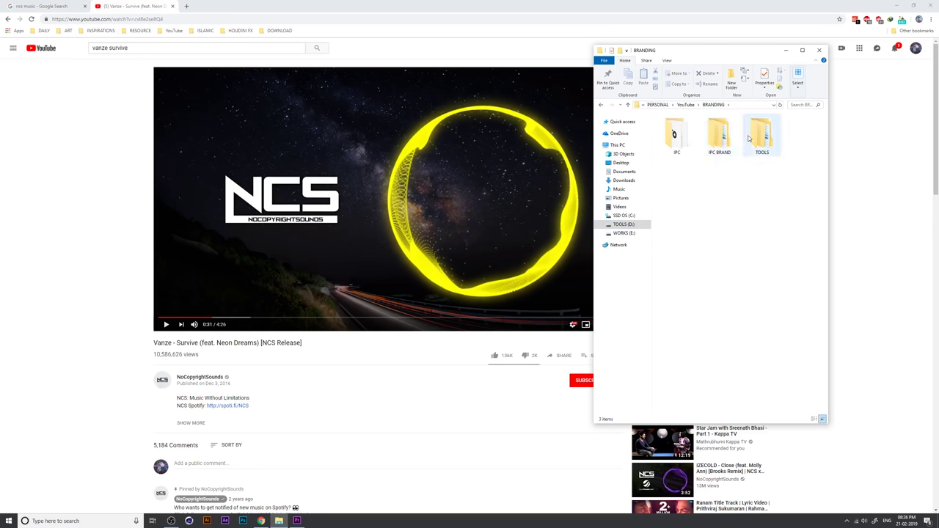
{"action": "double_click", "coordinate": [756, 141]}
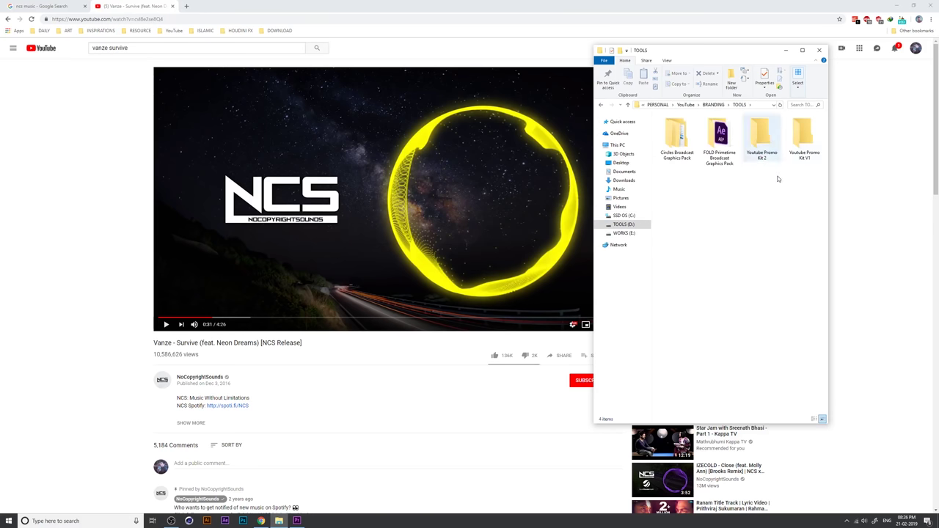
{"action": "key", "text": "alt+Up"}
{"action": "double_click", "coordinate": [718, 136]}
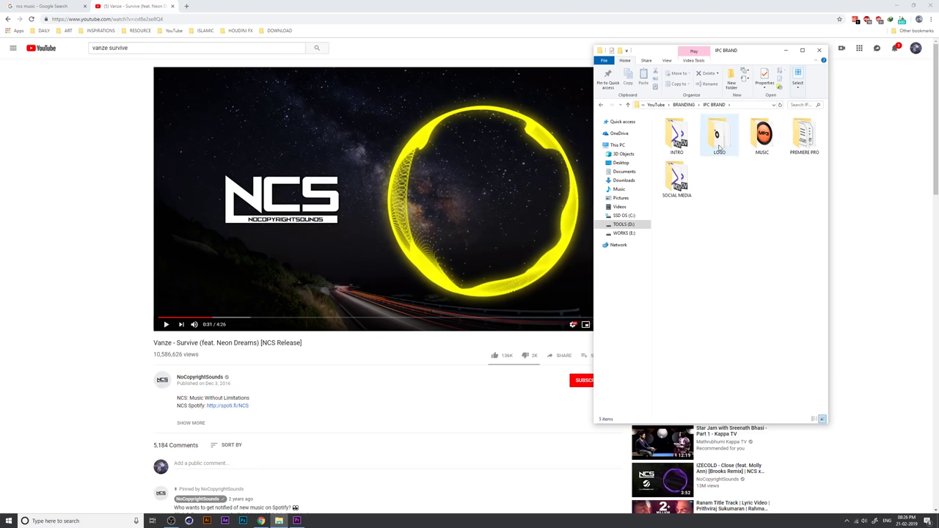
{"action": "double_click", "coordinate": [758, 137]}
{"action": "left_click_drag", "start_coordinate": [672, 129], "coordinate": [90, 455]}
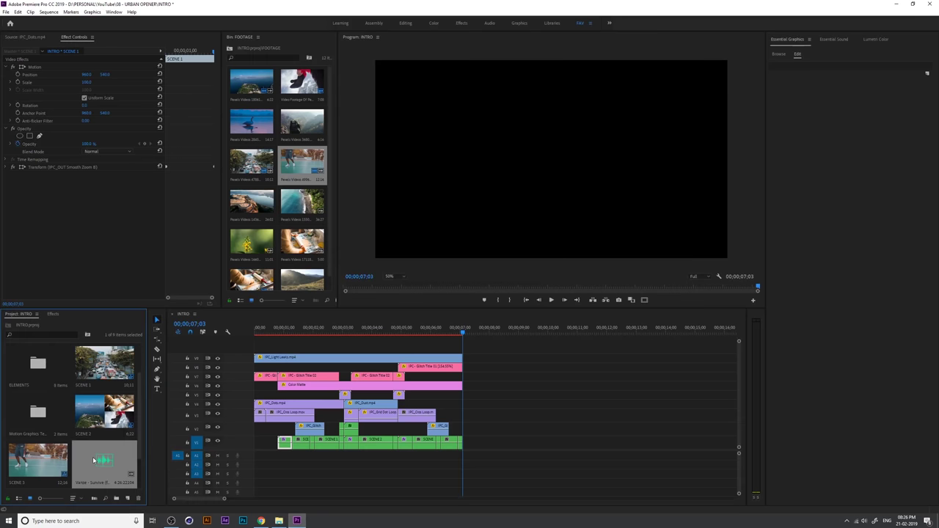
Step: Load the Vanze - Survive track as the source clip, listen through it and mark an in point at 00;01;14;04
{"action": "double_click", "coordinate": [94, 460]}
{"action": "left_click", "coordinate": [47, 288]}
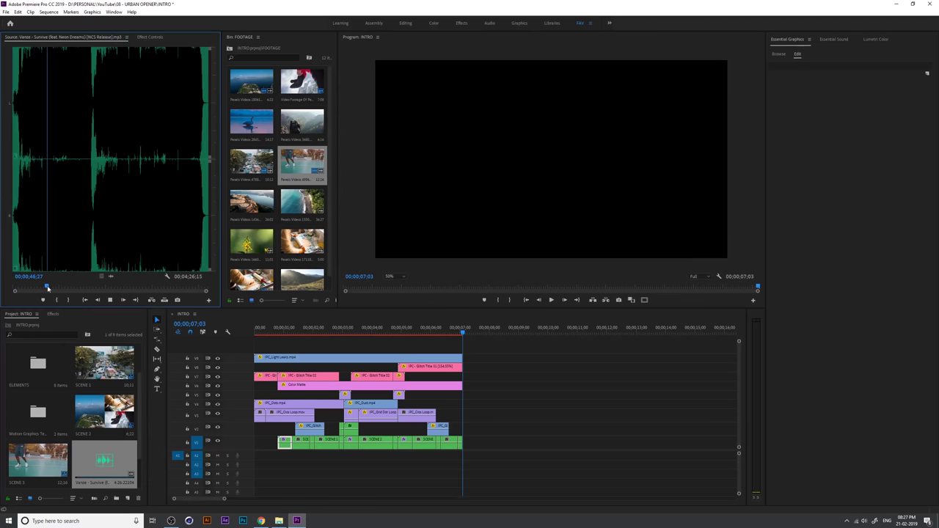
{"action": "key", "text": "space"}
{"action": "left_click_drag", "start_coordinate": [50, 287], "coordinate": [56, 288]}
{"action": "key", "text": "space"}
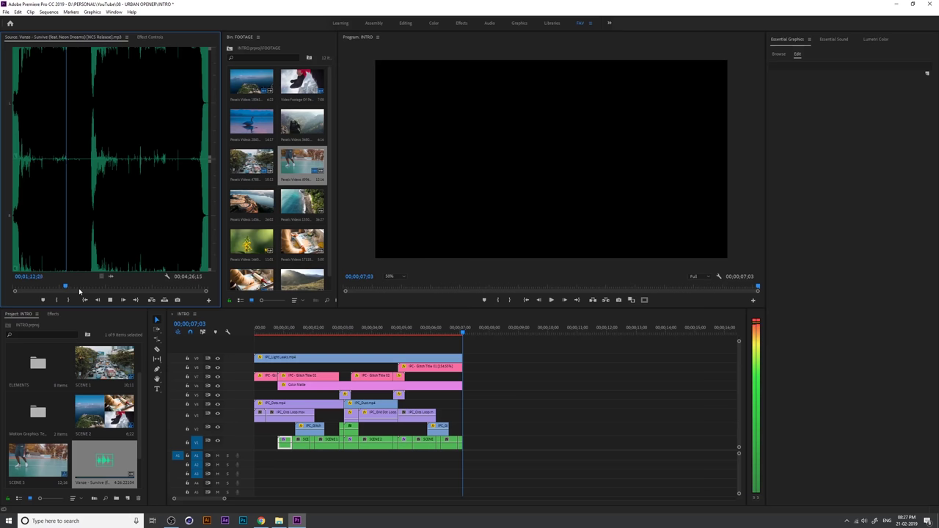
{"action": "key", "text": "space"}
{"action": "key", "text": "i"}
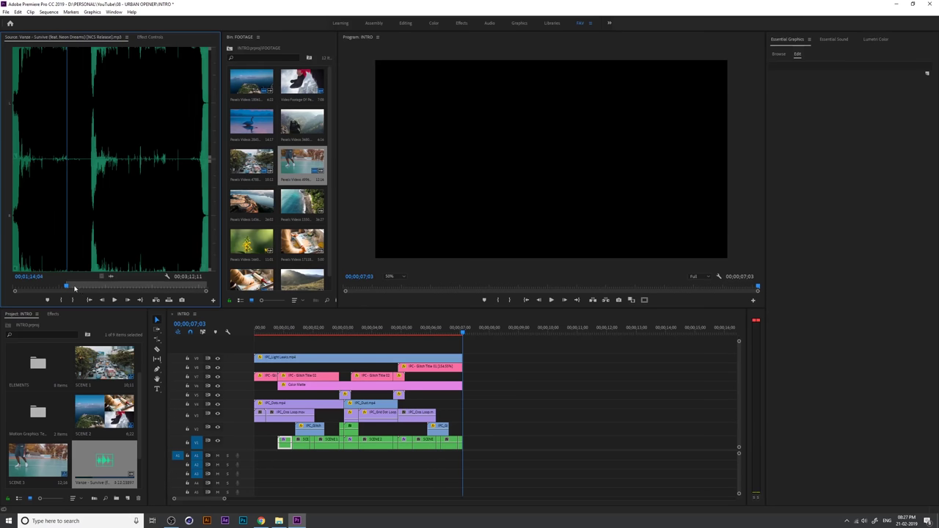
Step: Mark the track's out point at 00;01;29;09, place it on A1 at the sequence start and trim its end to about 10;18
{"action": "left_click_drag", "start_coordinate": [74, 288], "coordinate": [524, 455]}
{"action": "key", "text": "o"}
{"action": "left_click_drag", "start_coordinate": [699, 456], "coordinate": [565, 458]}
Step: Shift all timeline clips about three seconds later, extend the music's start back to the sequence start and return the playhead there
{"action": "left_click_drag", "start_coordinate": [514, 352], "coordinate": [231, 474]}
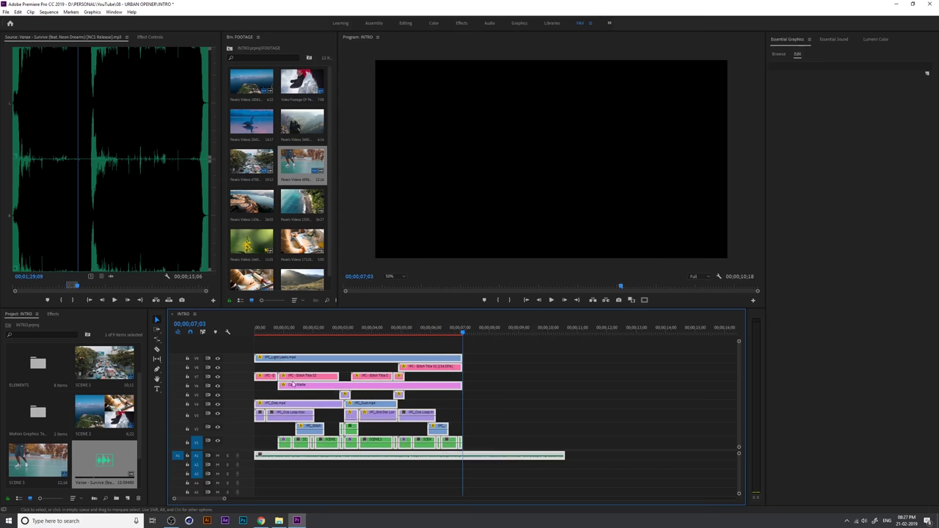
{"action": "left_click_drag", "start_coordinate": [289, 360], "coordinate": [375, 361]}
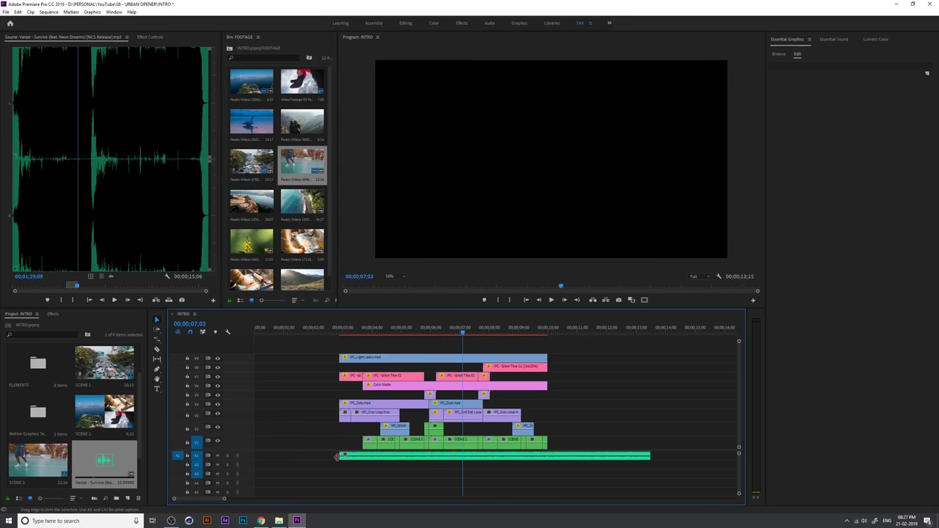
{"action": "left_click_drag", "start_coordinate": [339, 455], "coordinate": [217, 457]}
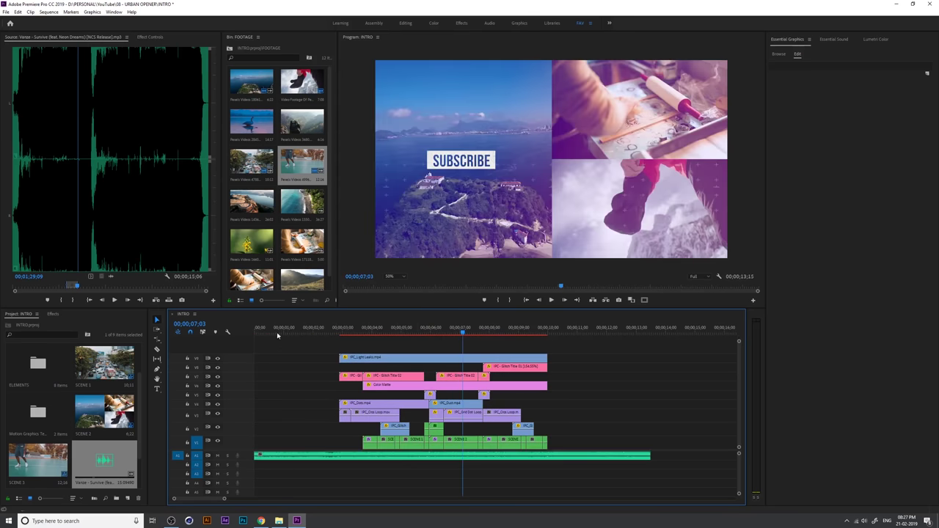
{"action": "key", "text": "Home"}
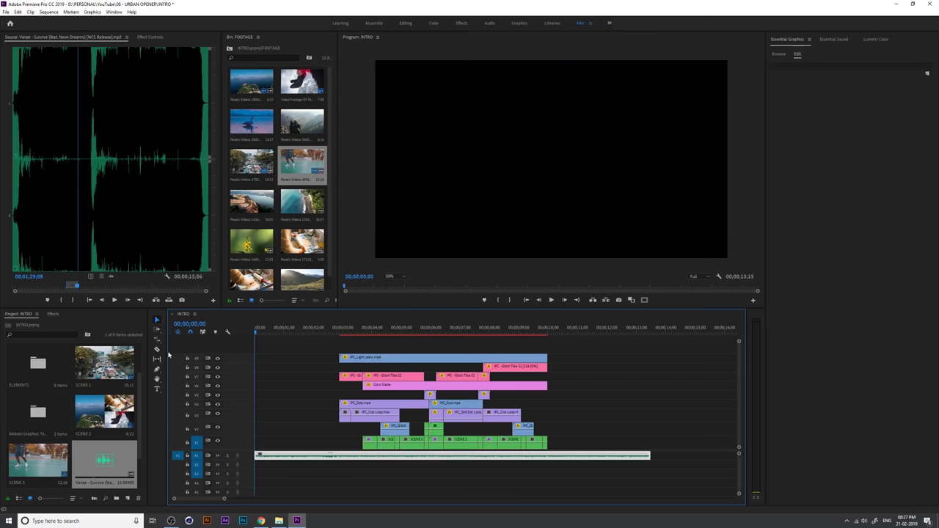